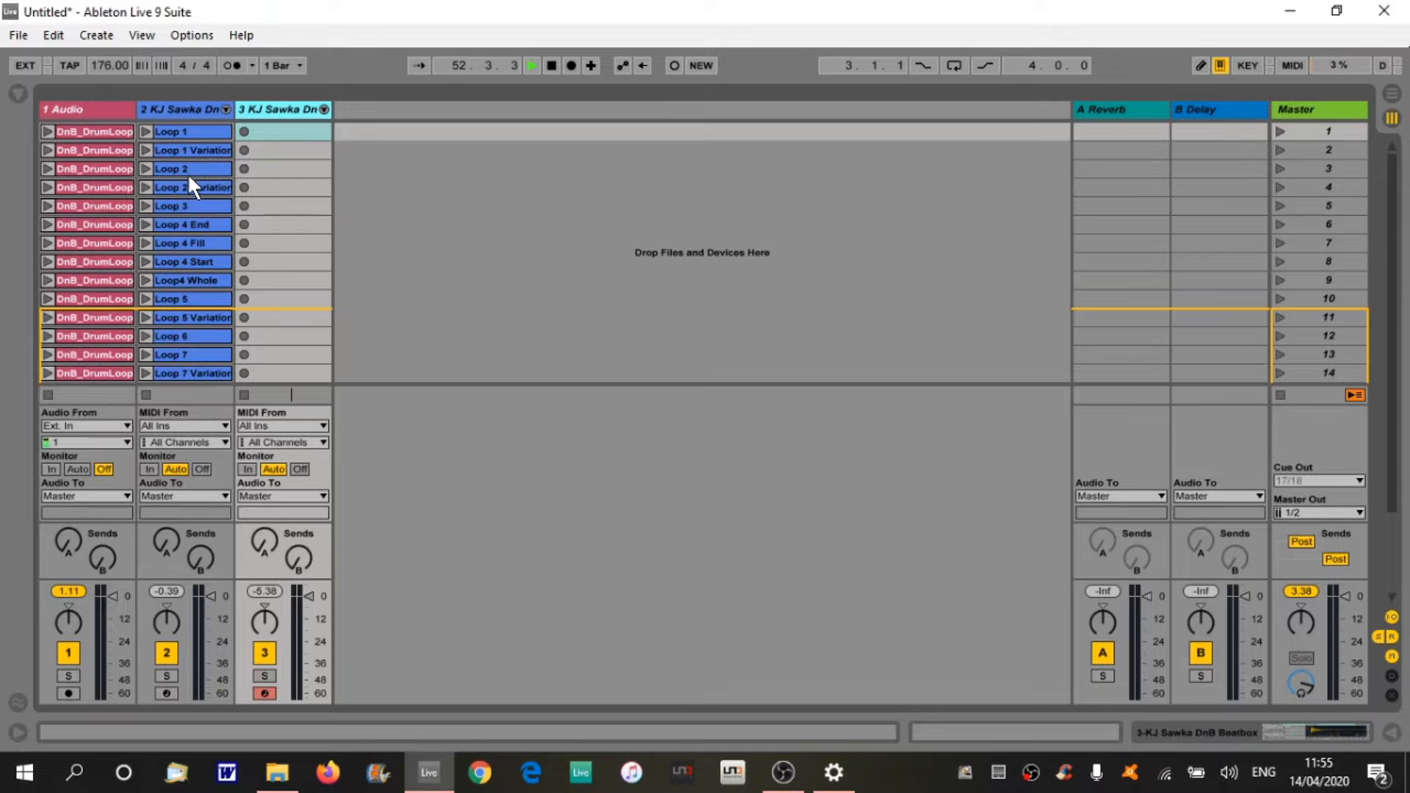
Show the devices of the KJ Sawka DnB Beatbox on track 2 and play its Loop 1 Variation clip.
{"action": "scroll", "coordinate": [187, 173], "scroll_direction": "down", "scroll_amount": 7}
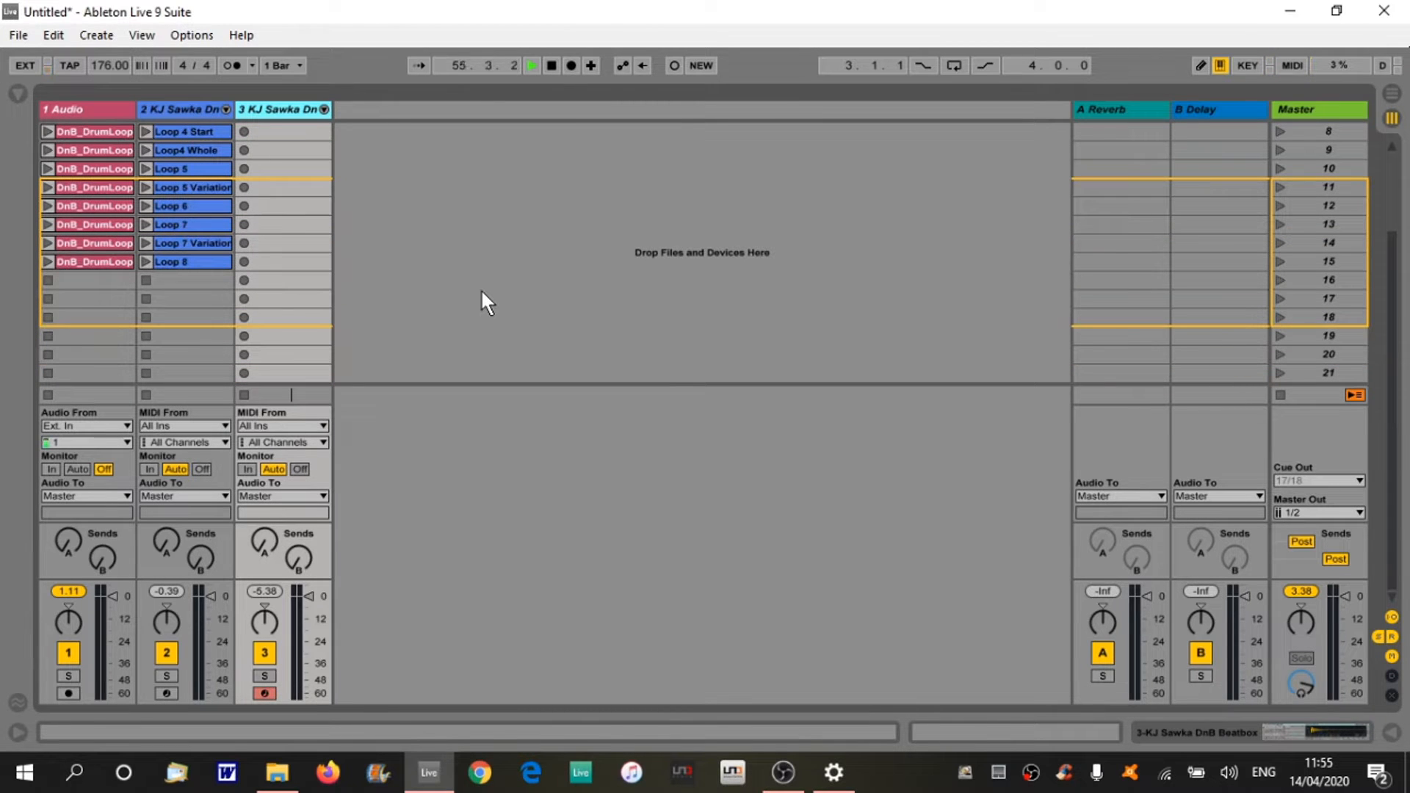
{"action": "scroll", "coordinate": [363, 256], "scroll_direction": "up", "scroll_amount": 7}
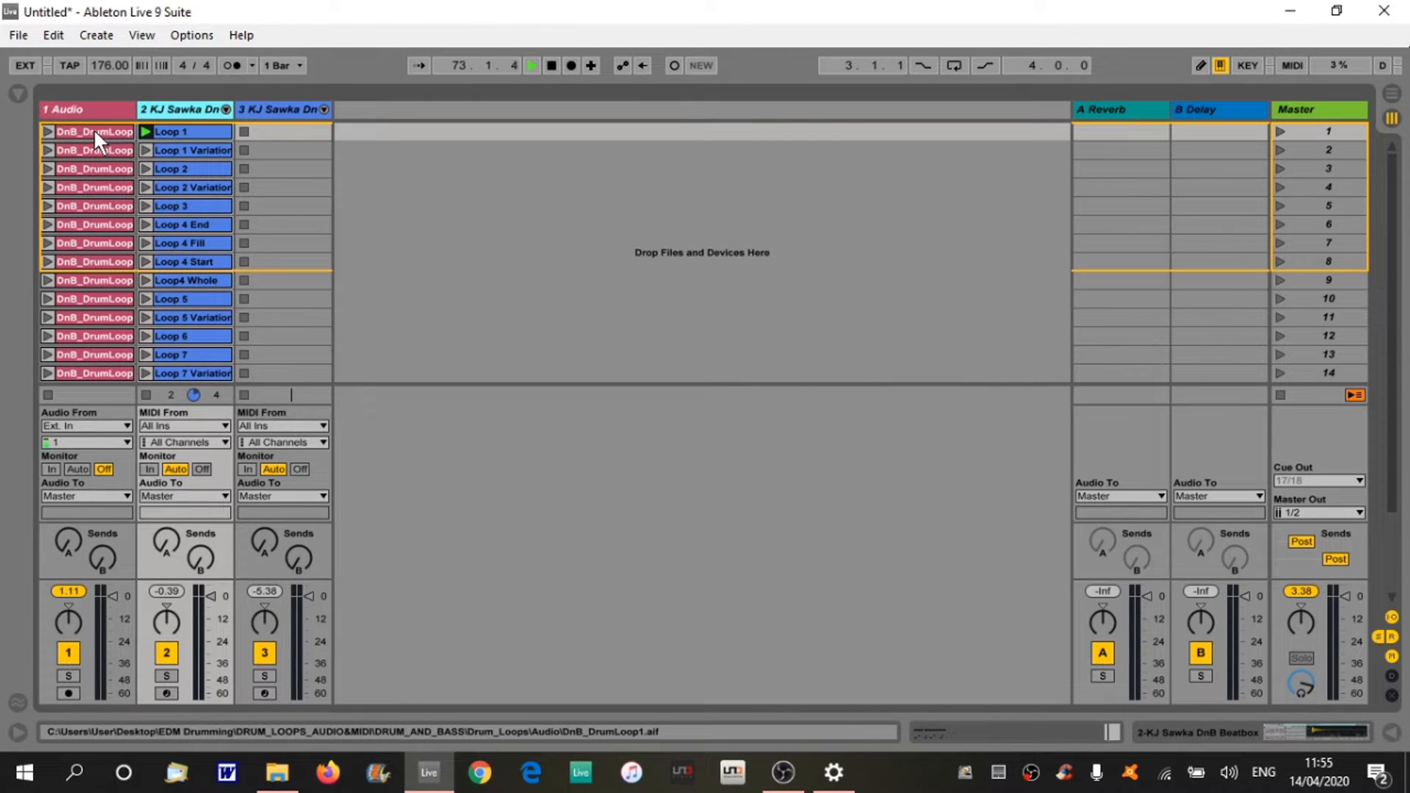
{"action": "double_click", "coordinate": [172, 106]}
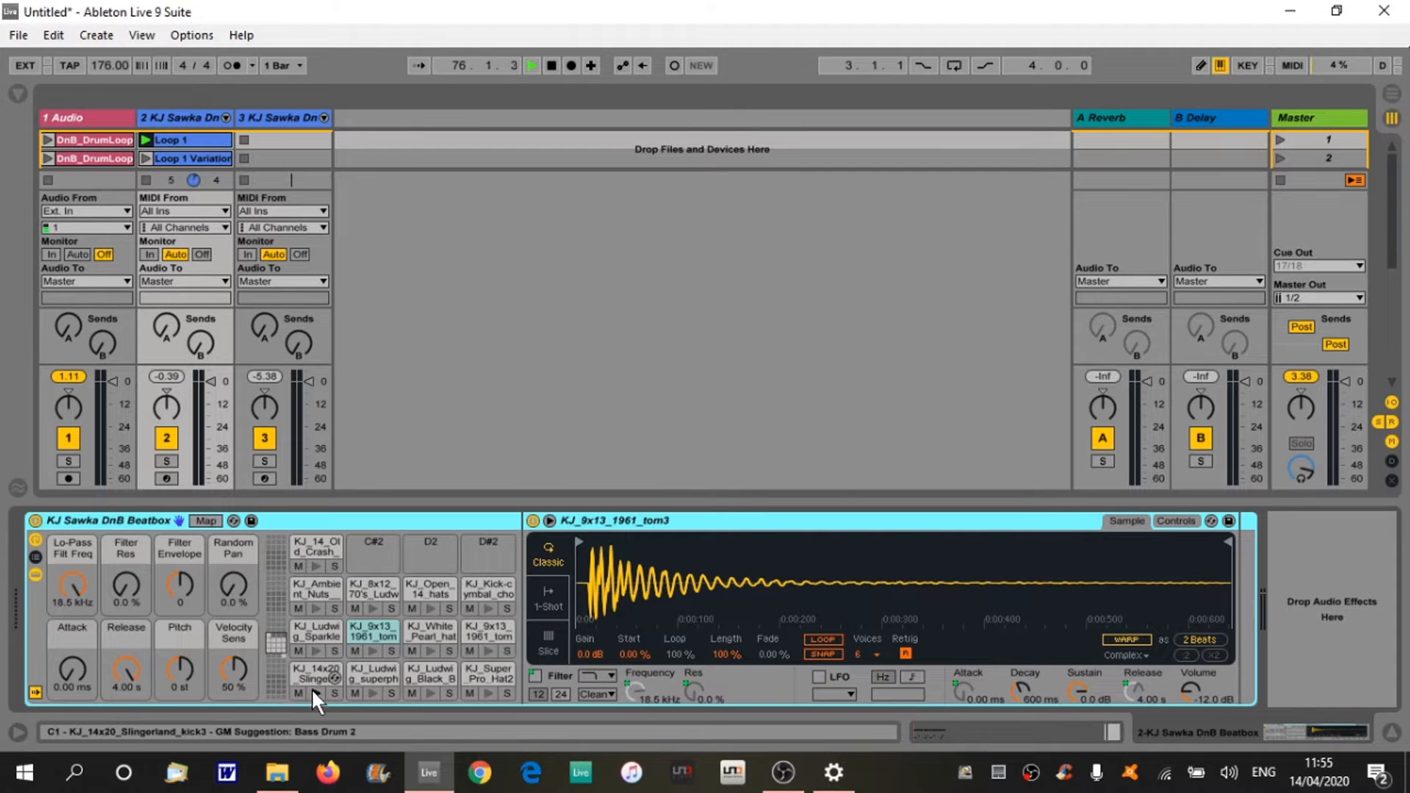
{"action": "left_click", "coordinate": [143, 154]}
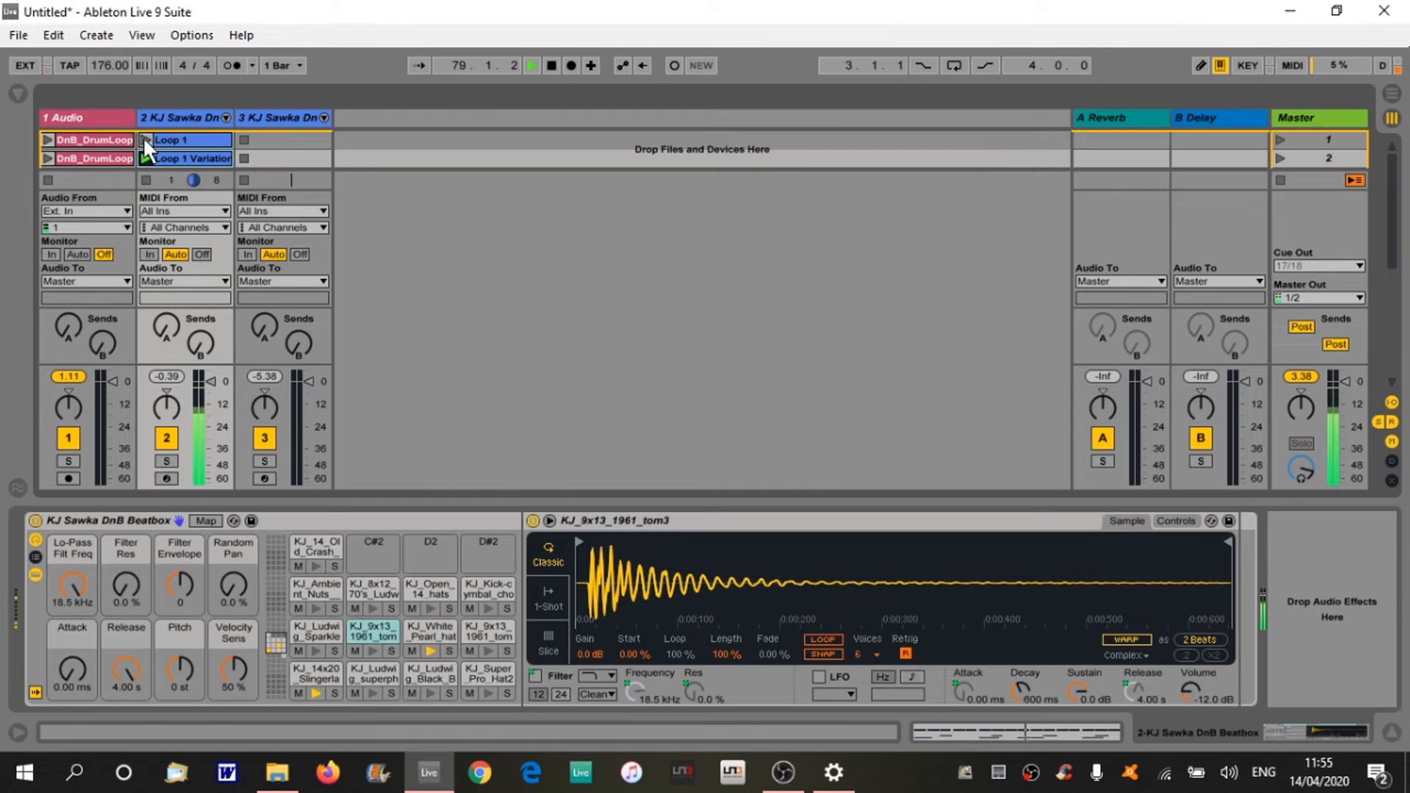
Play track 2's Loop 1 and Loop 2 clips, look at their MIDI notes, and close the detail view before stopping playback.
{"action": "left_click", "coordinate": [144, 140]}
{"action": "left_click", "coordinate": [197, 135]}
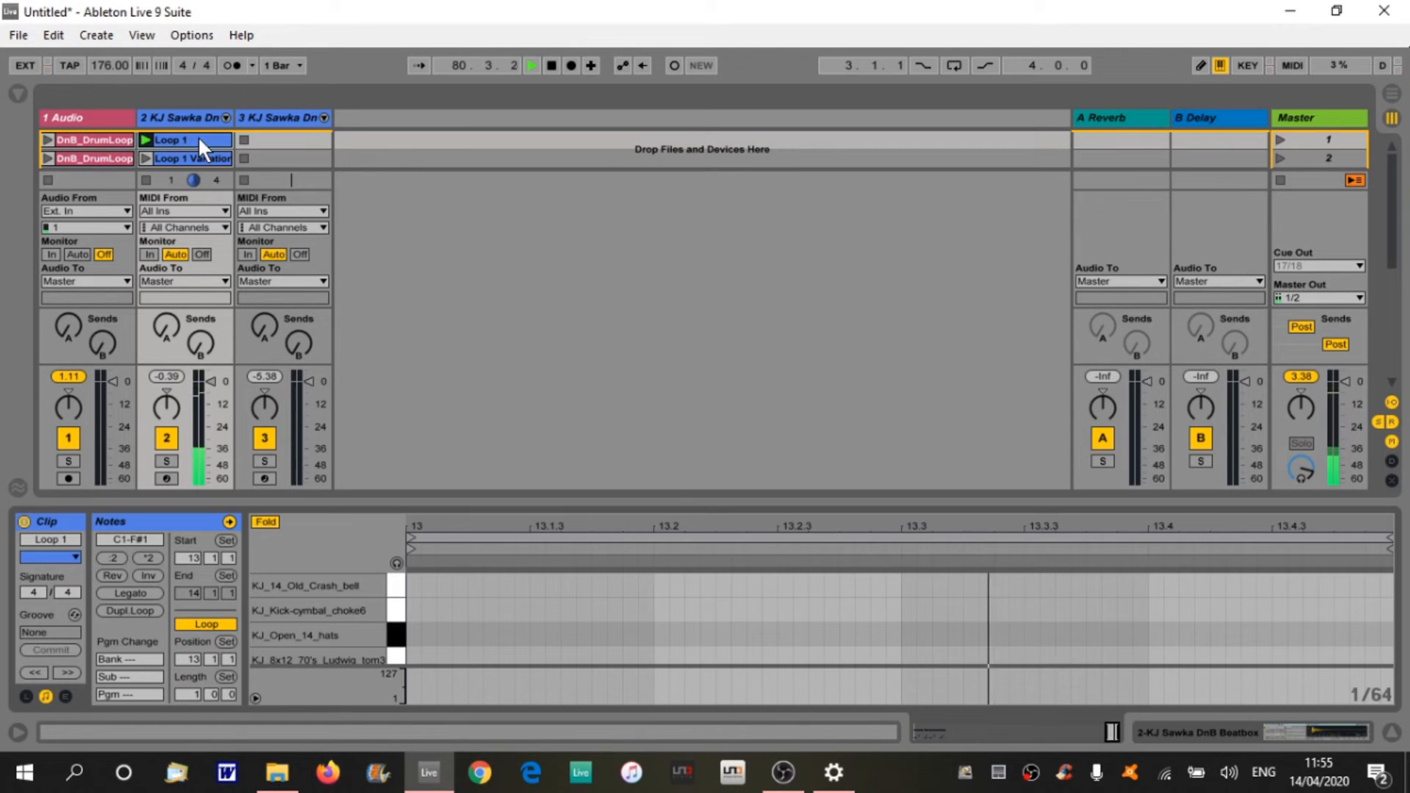
{"action": "left_click_drag", "start_coordinate": [541, 494], "coordinate": [608, 505]}
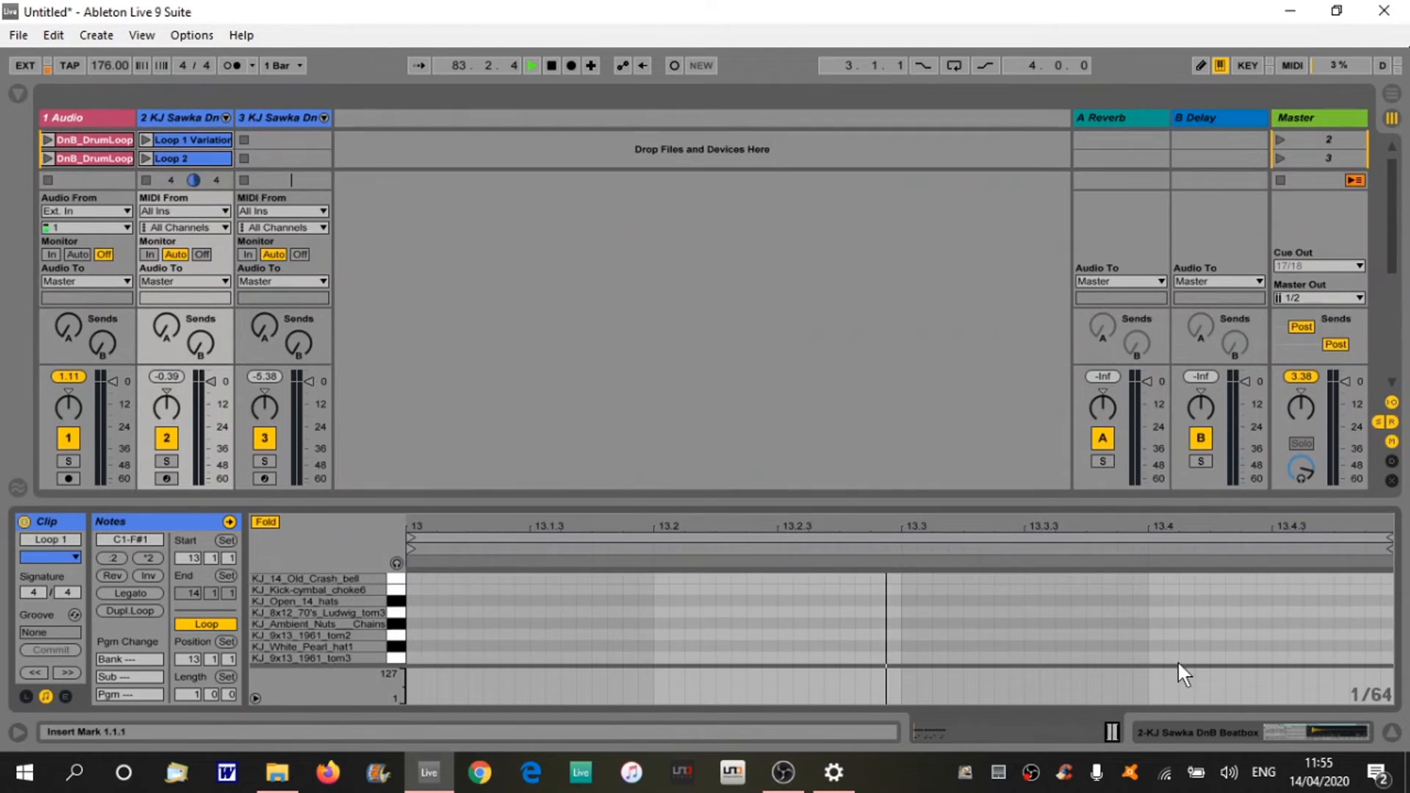
{"action": "left_click", "coordinate": [145, 158]}
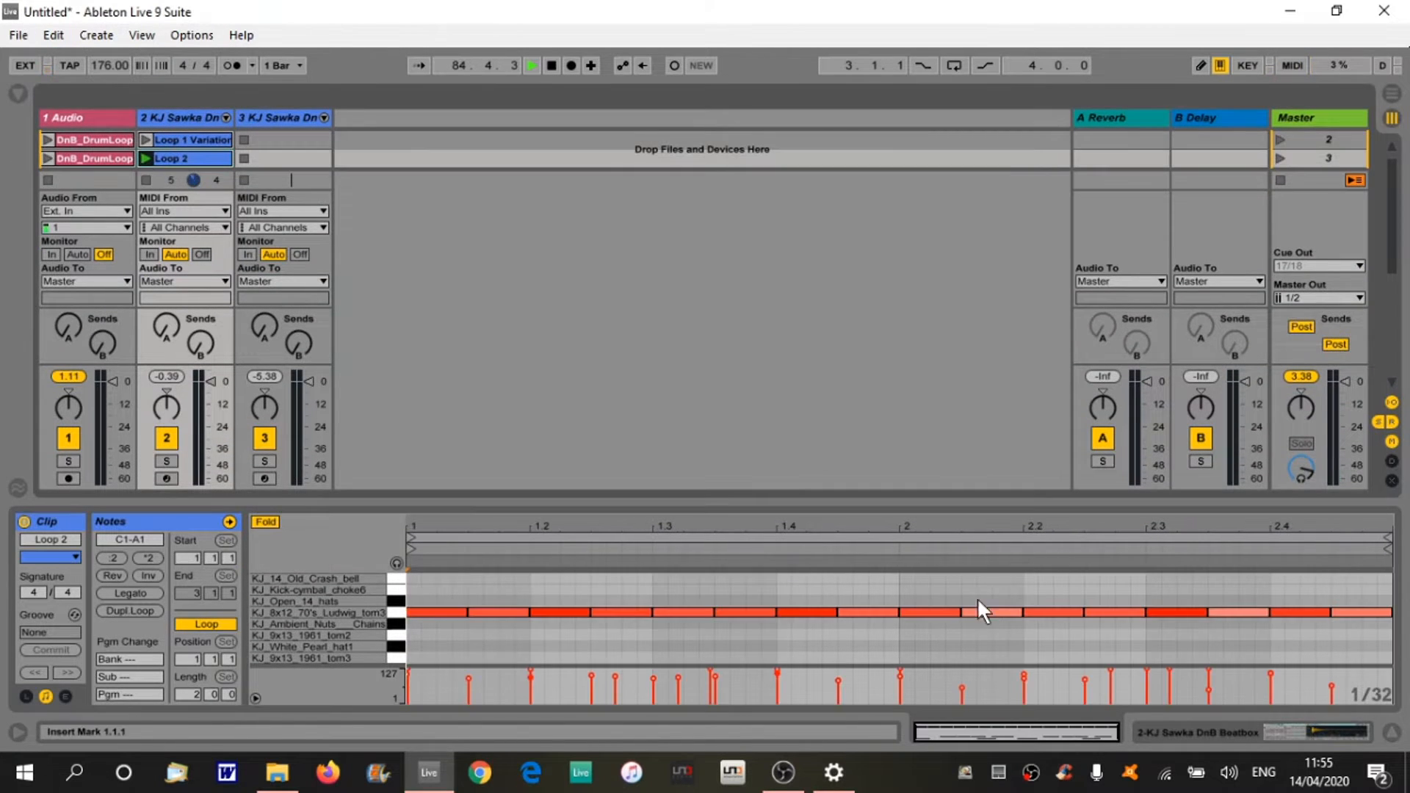
{"action": "left_click", "coordinate": [1390, 732]}
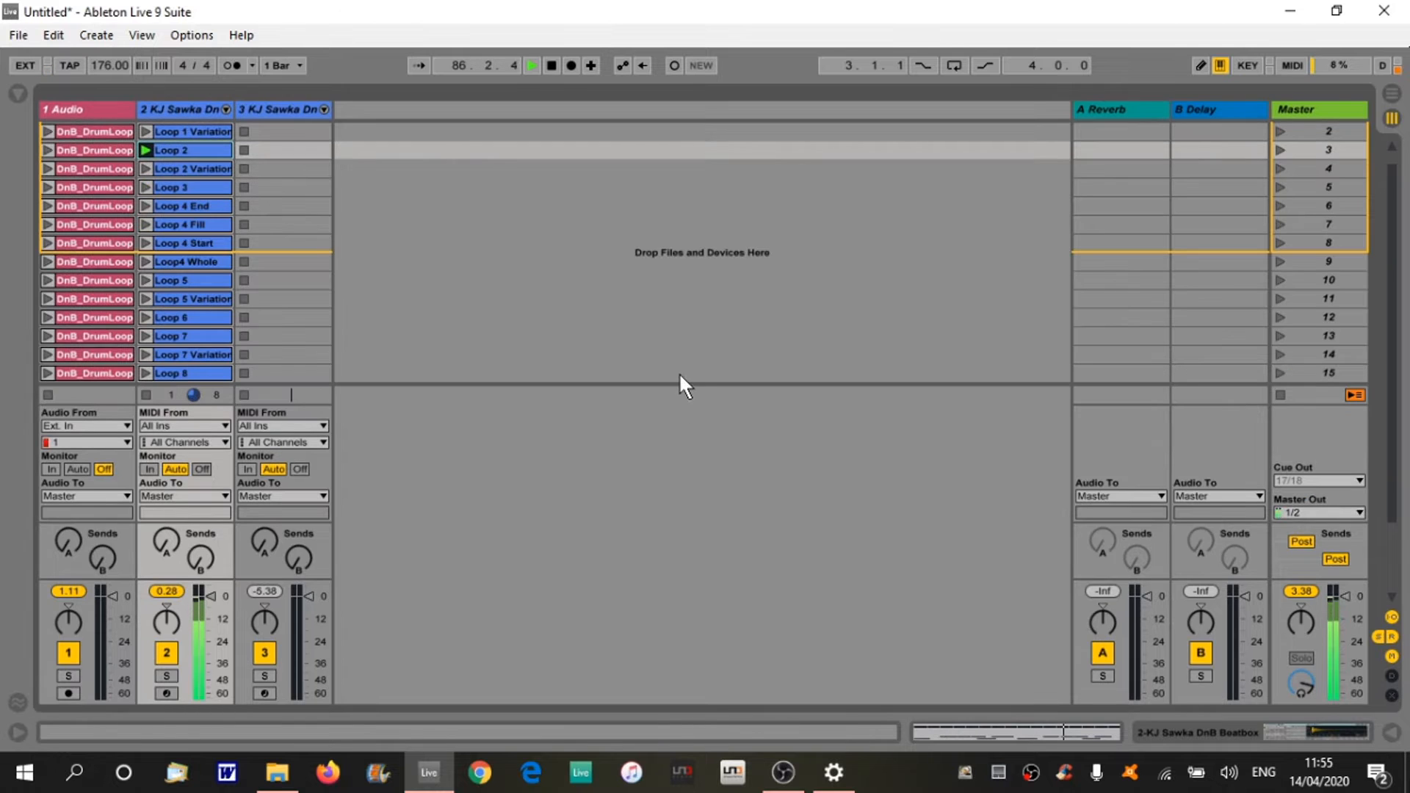
{"action": "key", "text": "space"}
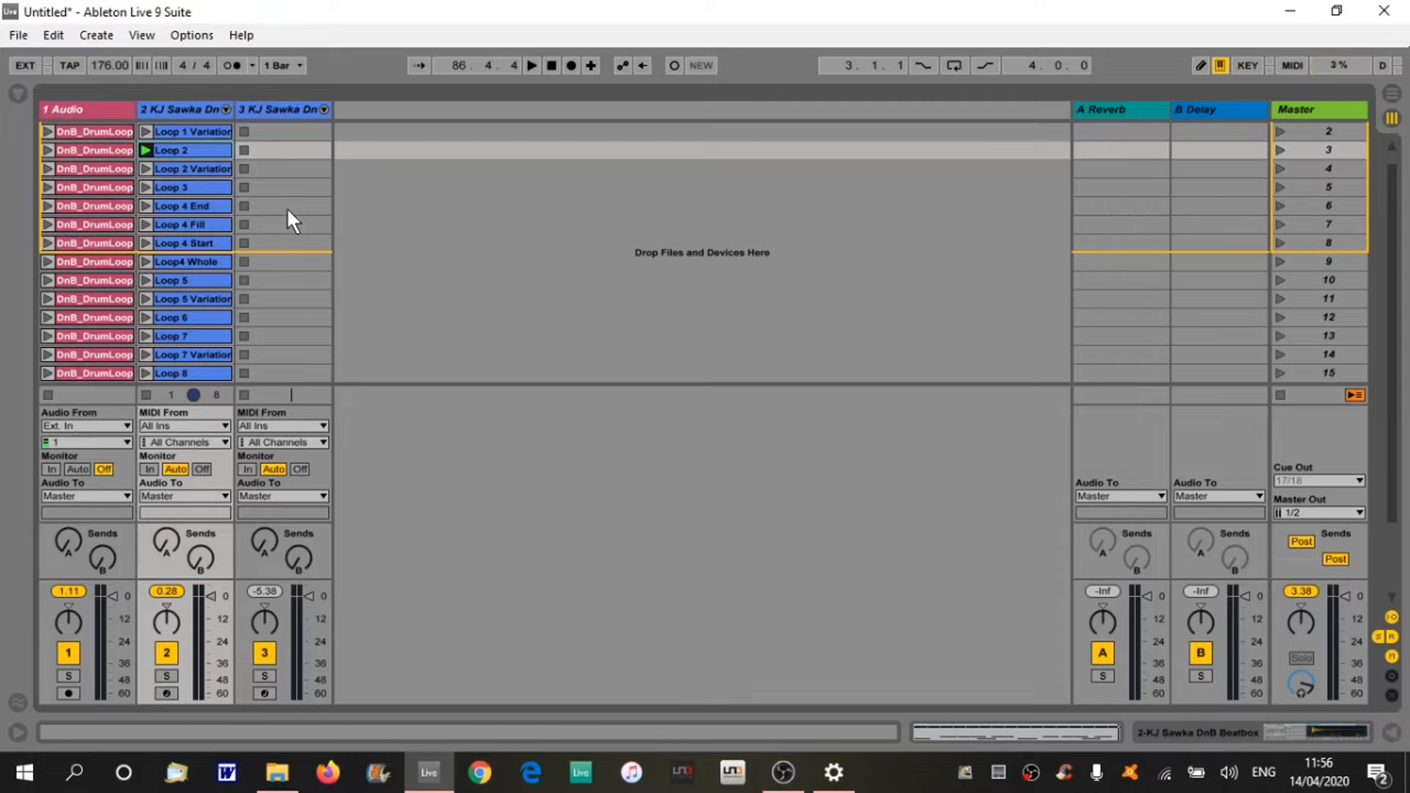
Stop track 2's clip, and create an empty MIDI clip in the first slot of track 3 with an enlarged note editor.
{"action": "scroll", "coordinate": [491, 213], "scroll_direction": "up", "scroll_amount": 1}
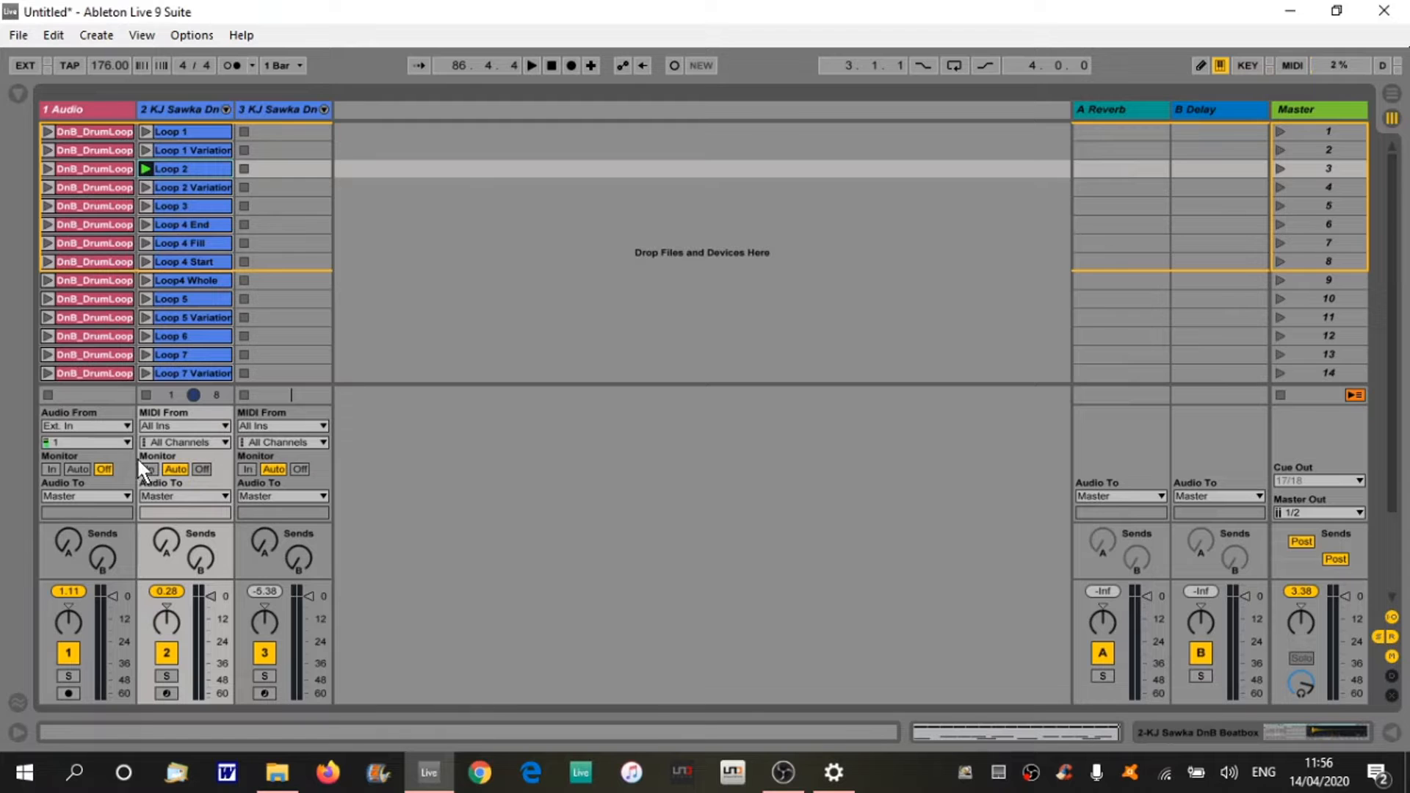
{"action": "left_click", "coordinate": [145, 394]}
{"action": "left_click", "coordinate": [292, 132]}
{"action": "double_click", "coordinate": [292, 132]}
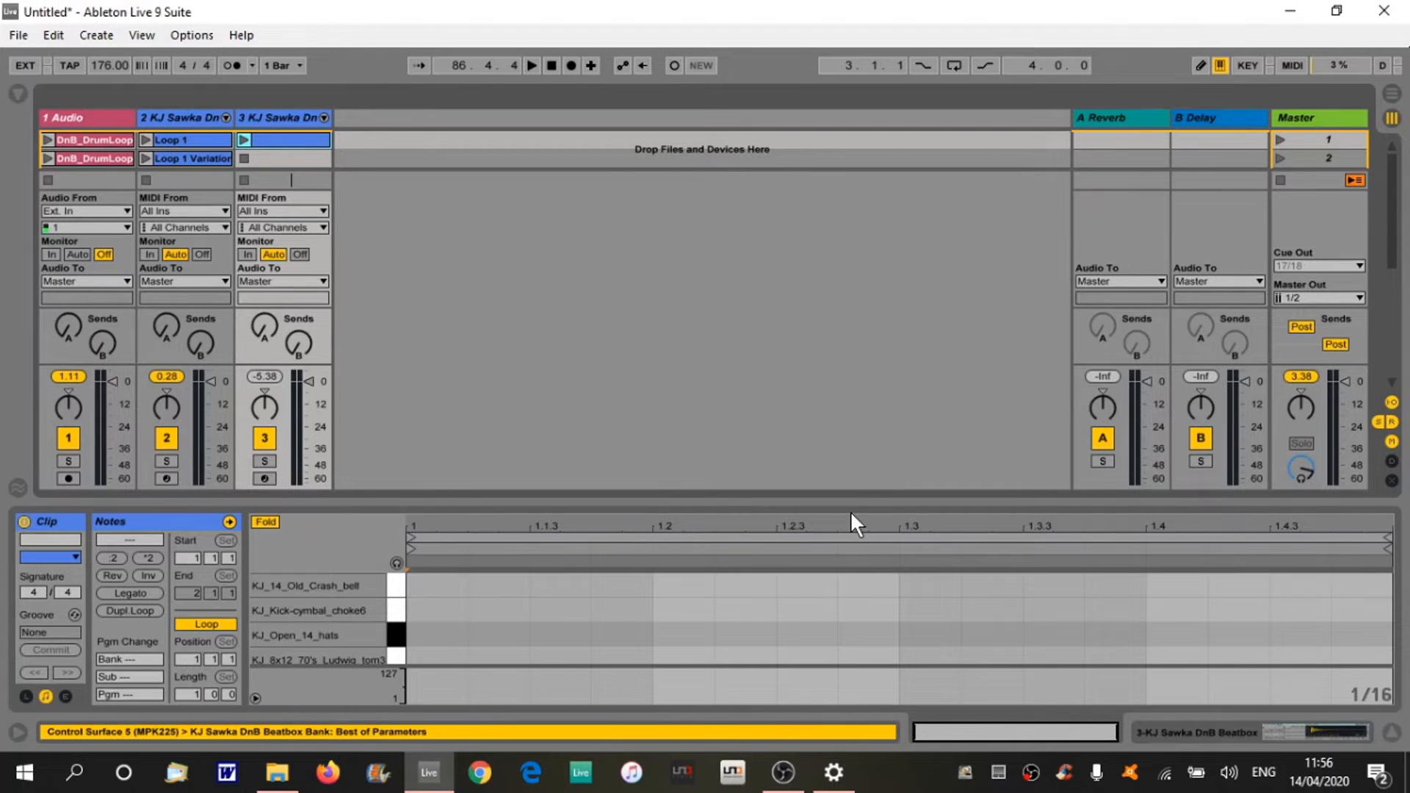
{"action": "left_click_drag", "start_coordinate": [854, 507], "coordinate": [874, 265]}
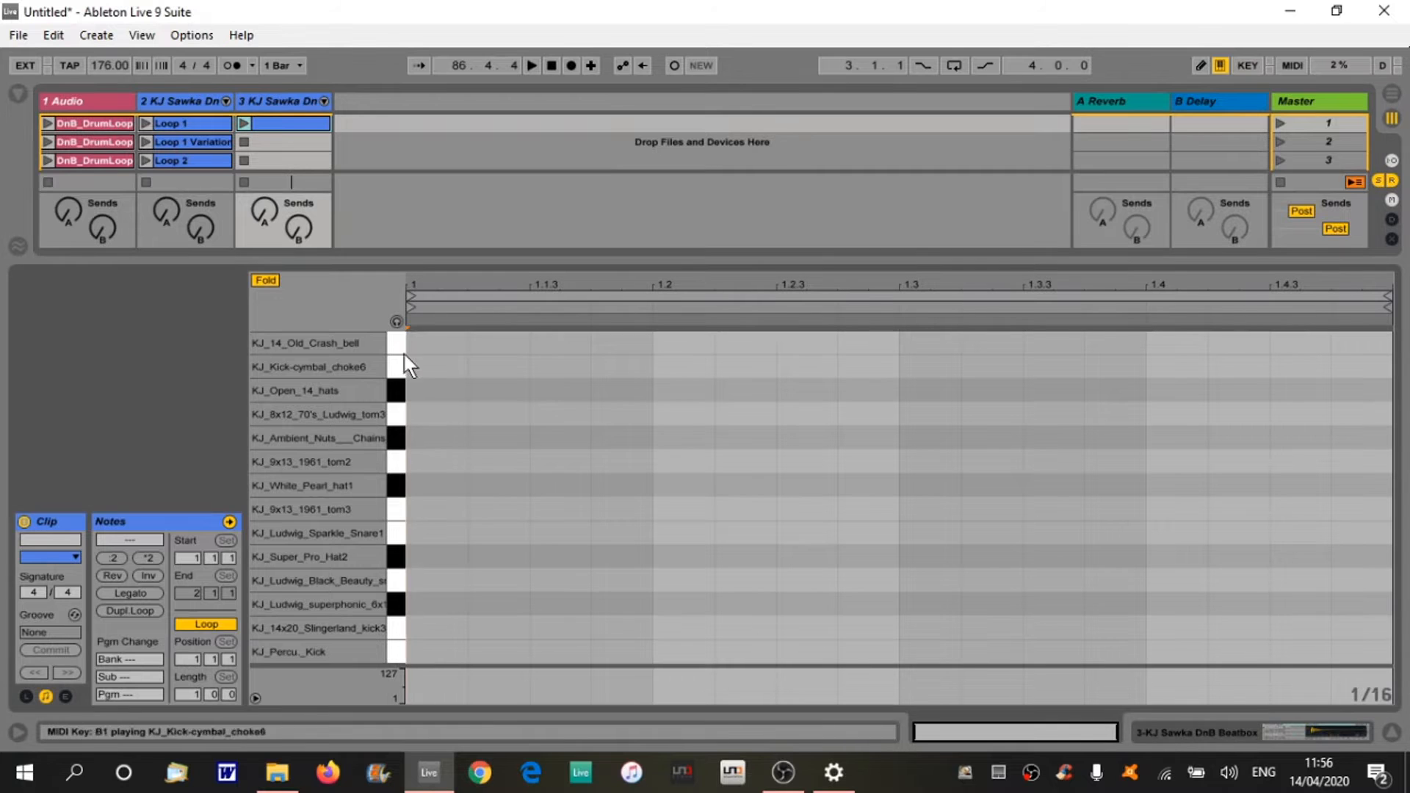
Audition the 1961 tom3, Black Beauty snare, superphonic snare and Slingerland kick sounds from the clip's note editor.
{"action": "left_click", "coordinate": [395, 510]}
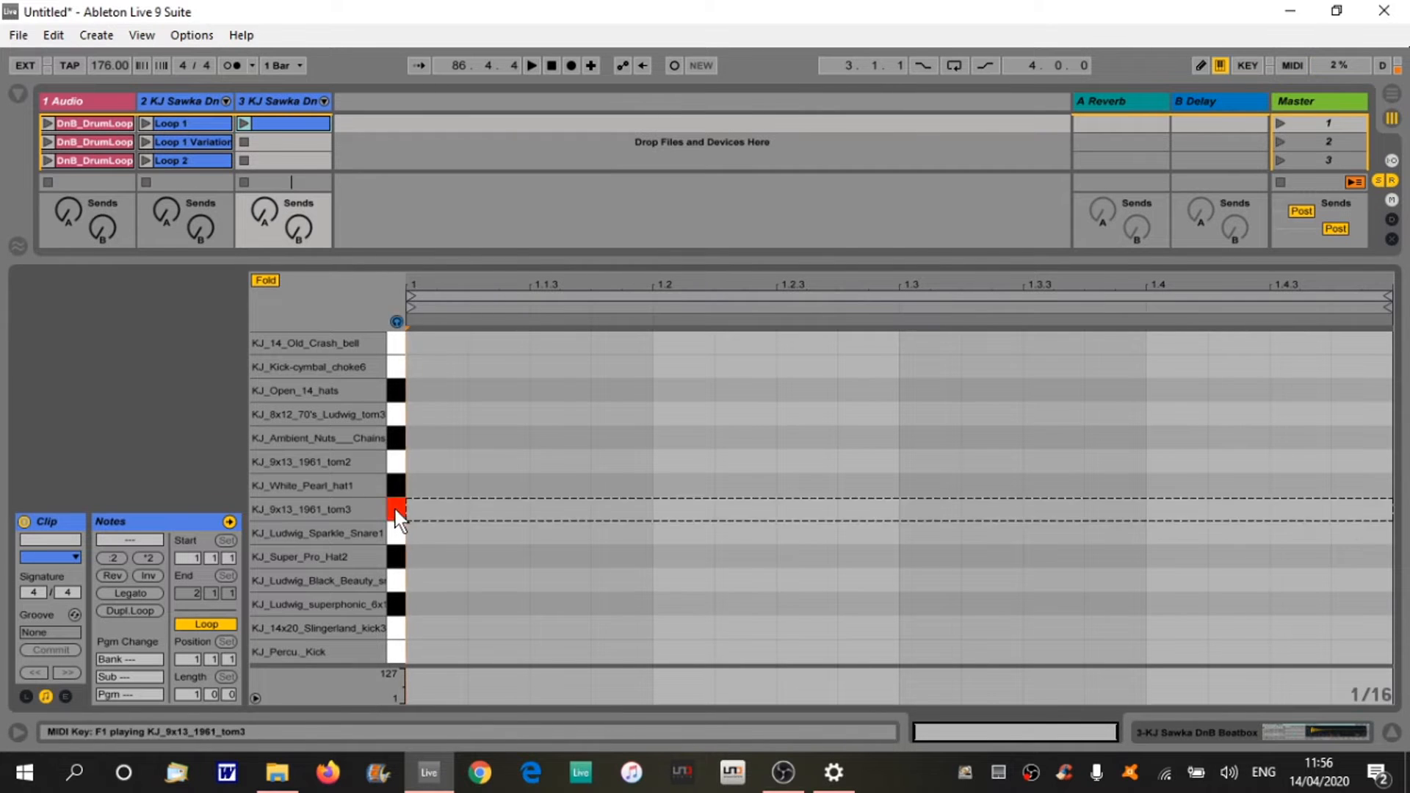
{"action": "left_click", "coordinate": [395, 581]}
{"action": "left_click", "coordinate": [396, 607]}
{"action": "left_click", "coordinate": [393, 624]}
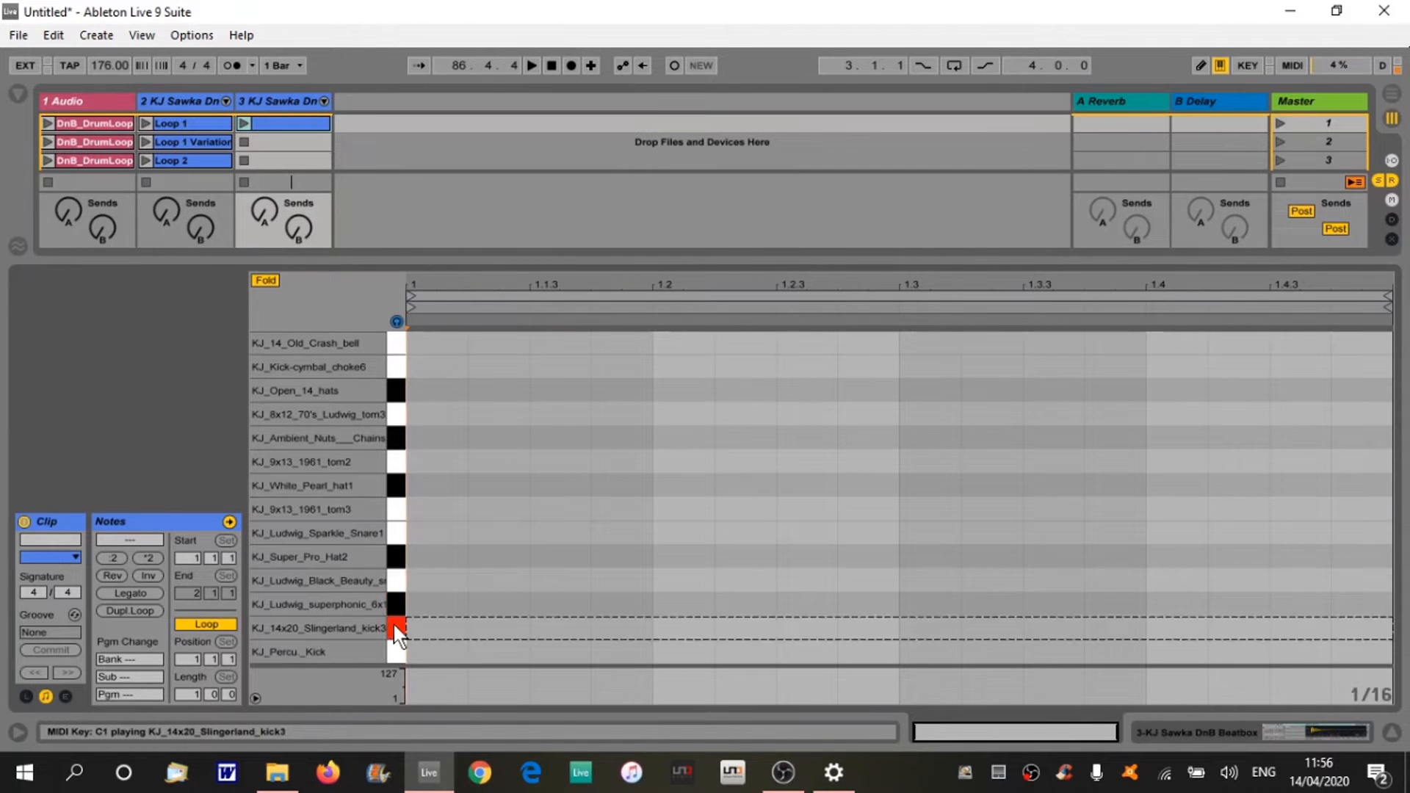
{"action": "left_click", "coordinate": [395, 581]}
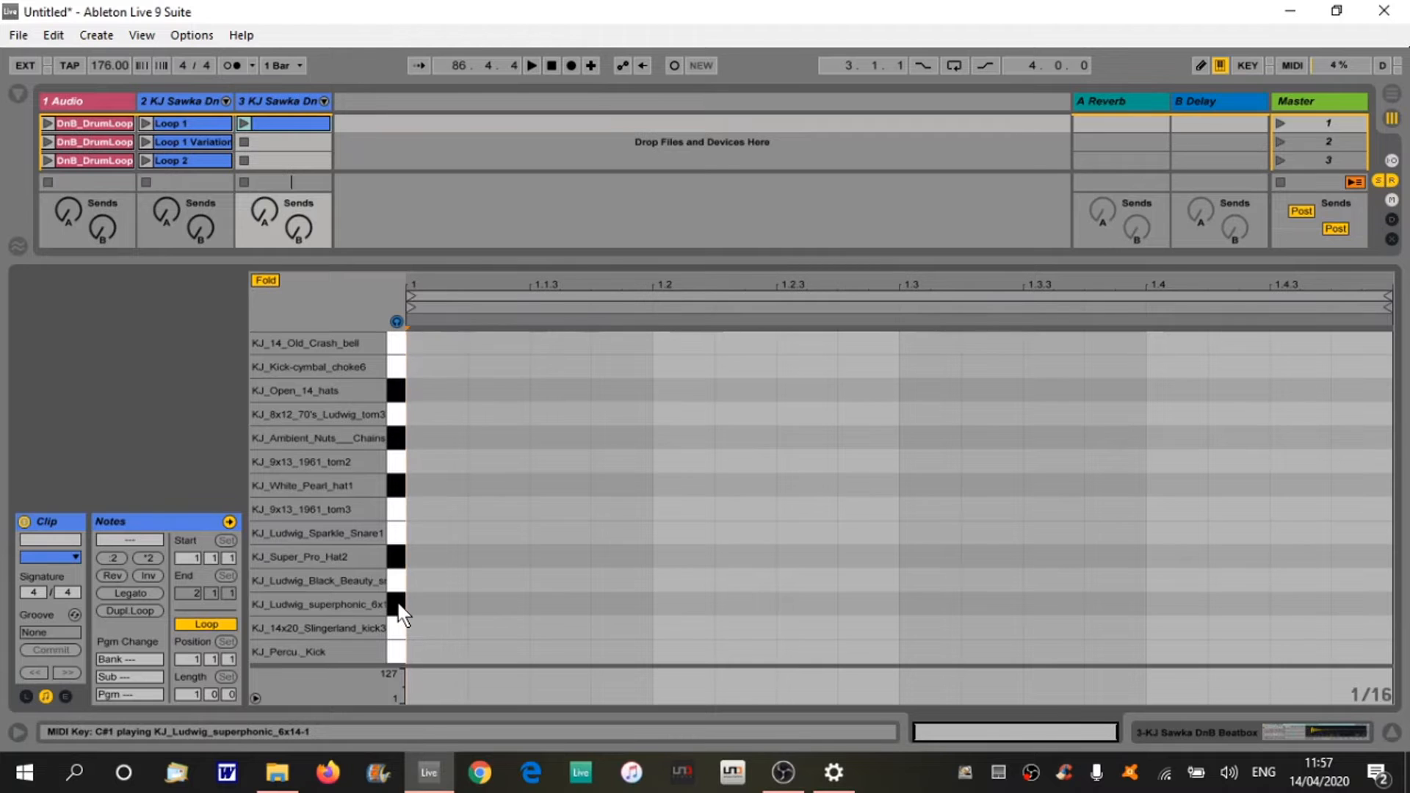
{"action": "left_click", "coordinate": [397, 582]}
Place Black Beauty snare notes on 1.2 and 1.4, and Slingerland kick notes at the clip start and on 1.3.3.
{"action": "double_click", "coordinate": [659, 588]}
{"action": "double_click", "coordinate": [1166, 584]}
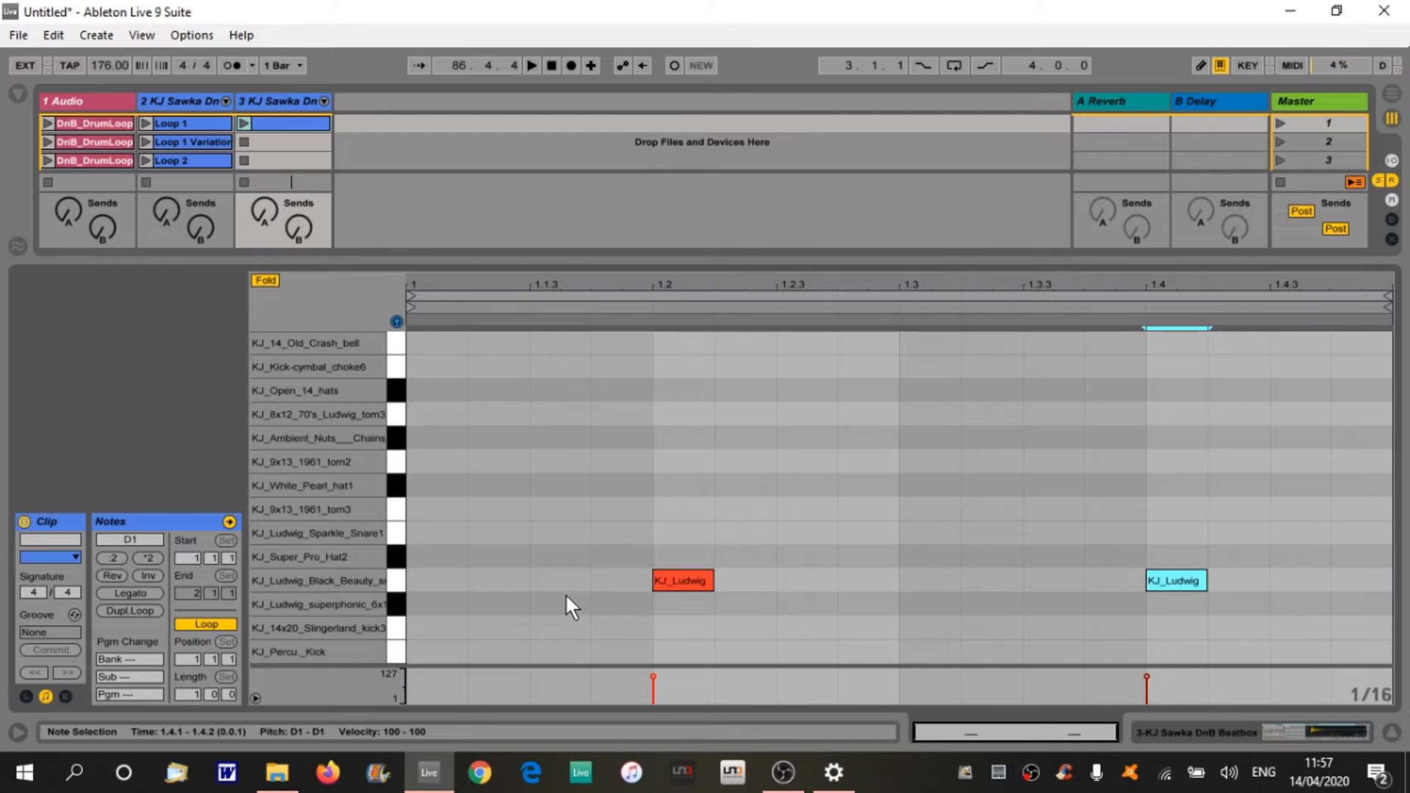
{"action": "double_click", "coordinate": [420, 651]}
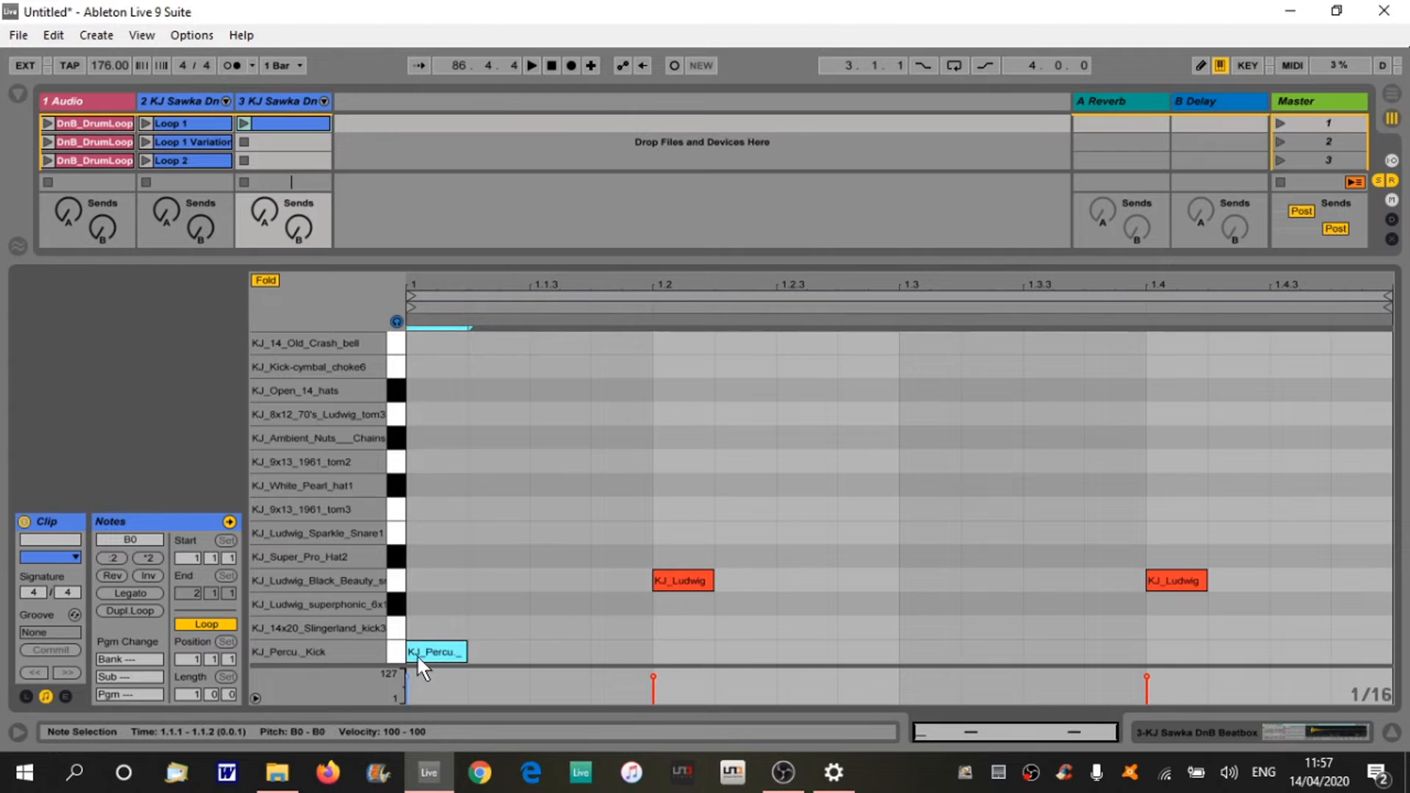
{"action": "left_click", "coordinate": [393, 627]}
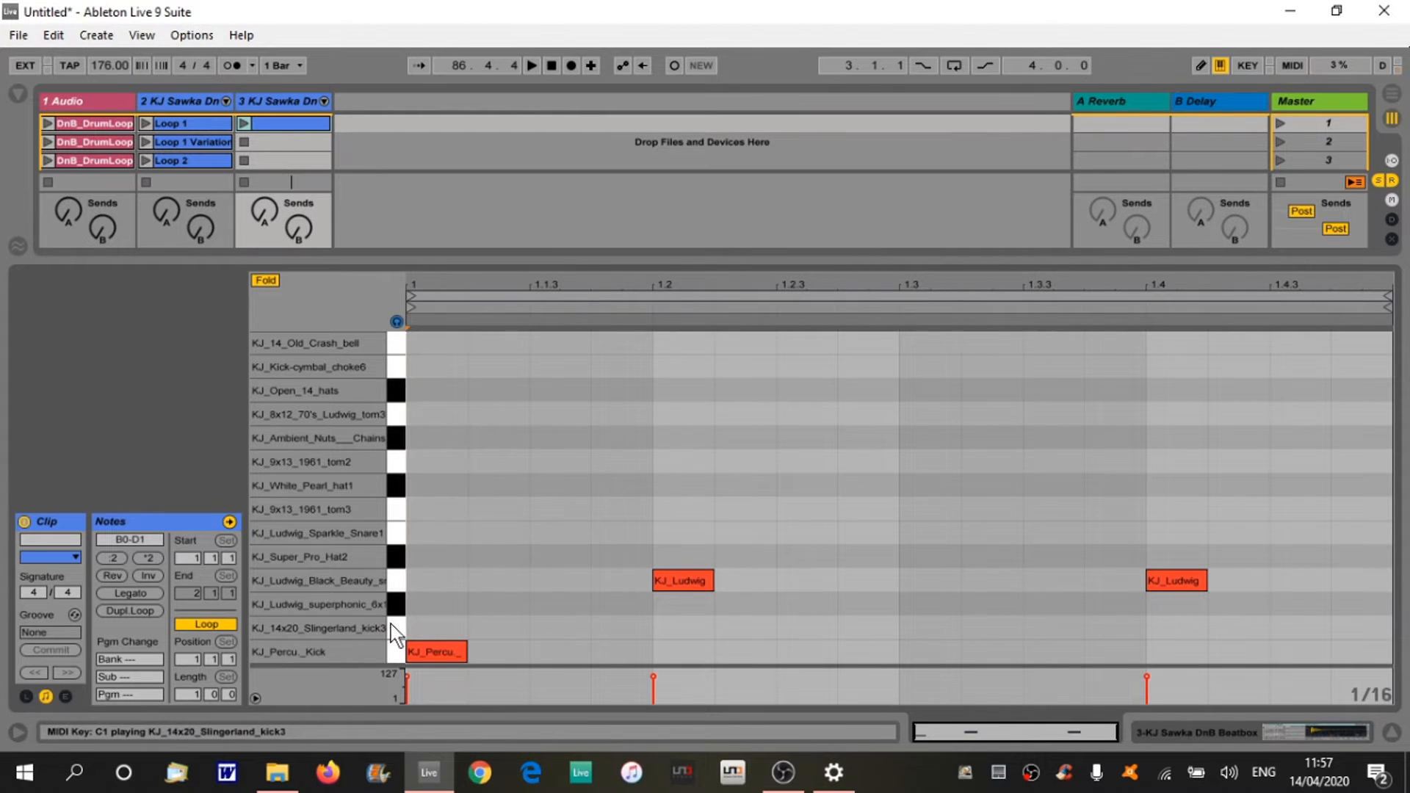
{"action": "left_click_drag", "start_coordinate": [411, 652], "coordinate": [419, 633]}
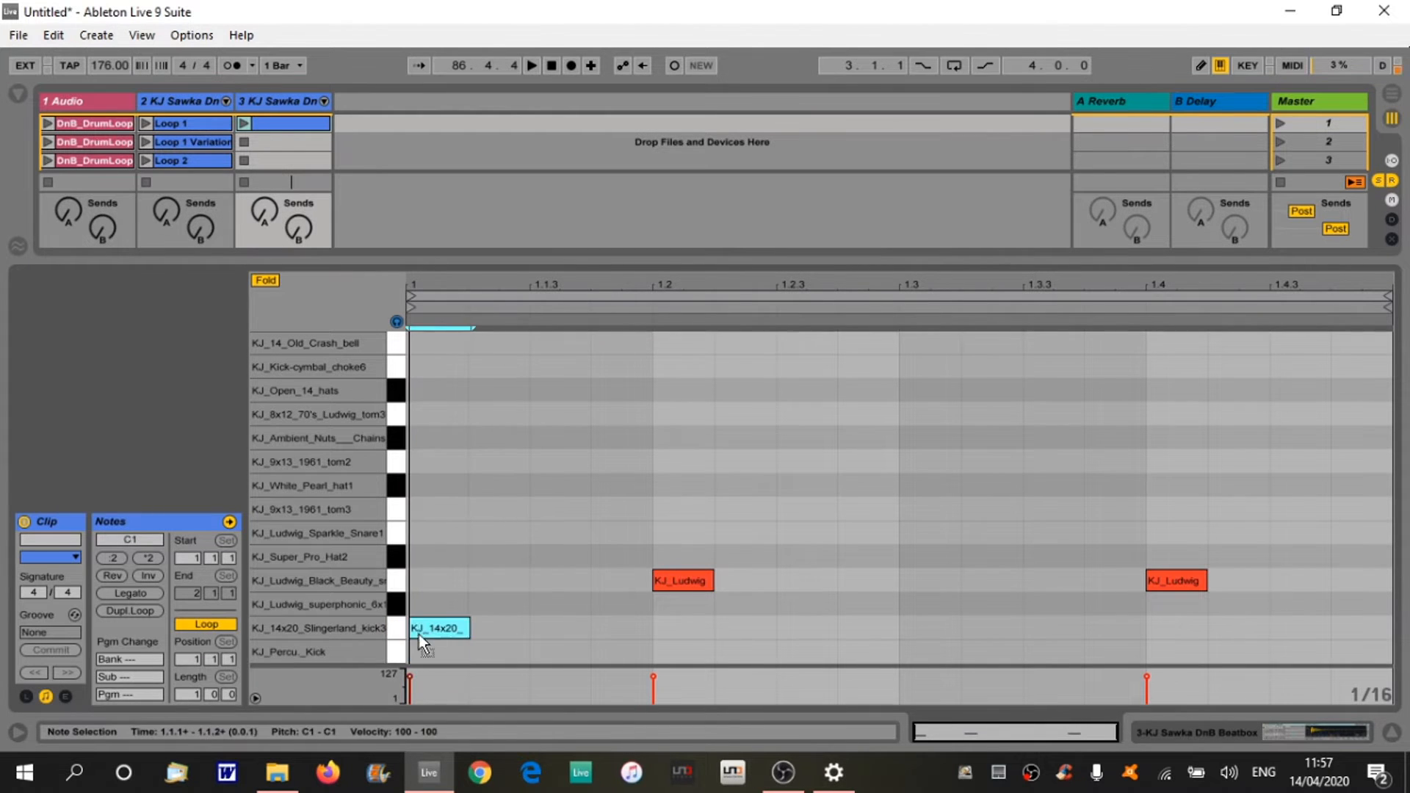
{"action": "double_click", "coordinate": [1043, 627]}
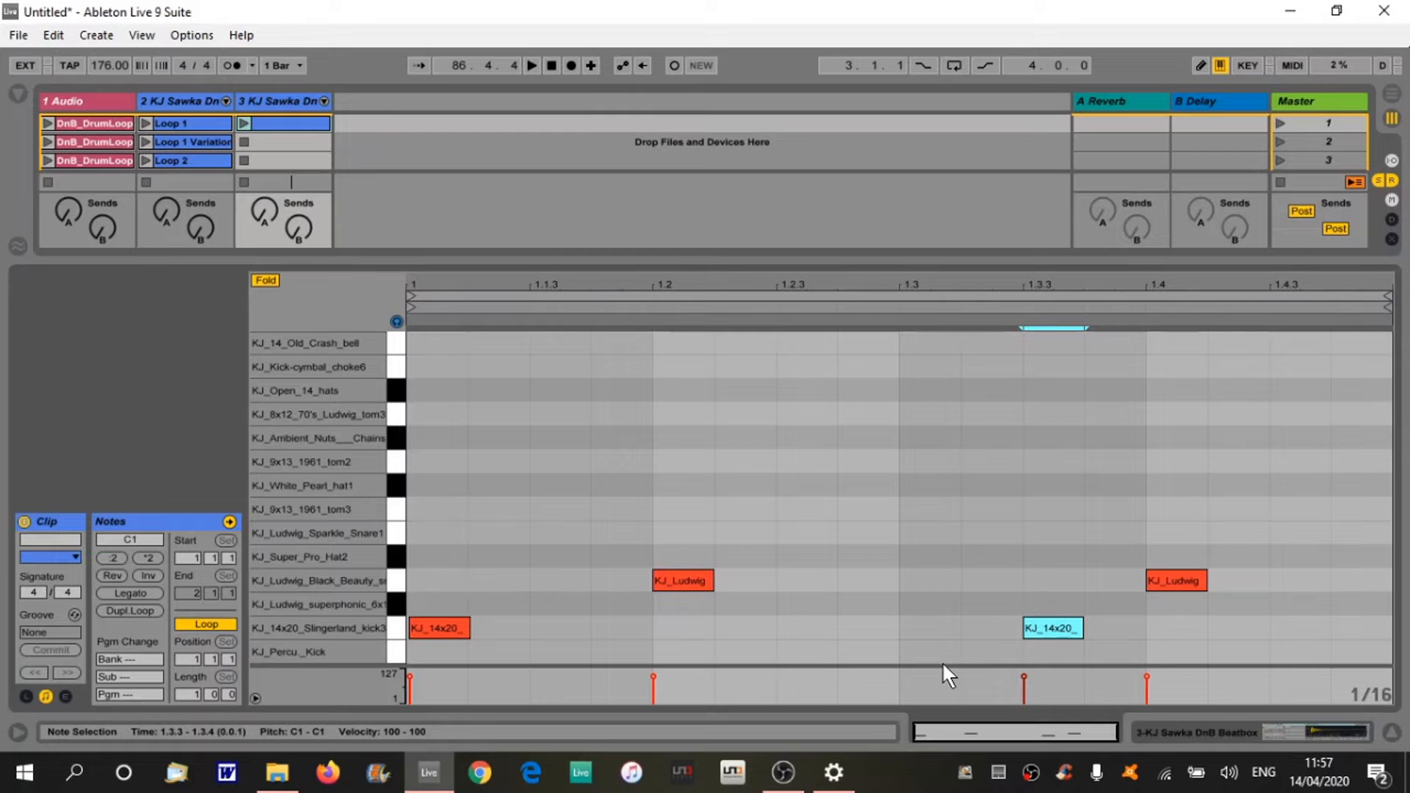
Play the new beat, try extending the first kick note to beat 1.2, and shorten it back to a sixteenth.
{"action": "key", "text": "space"}
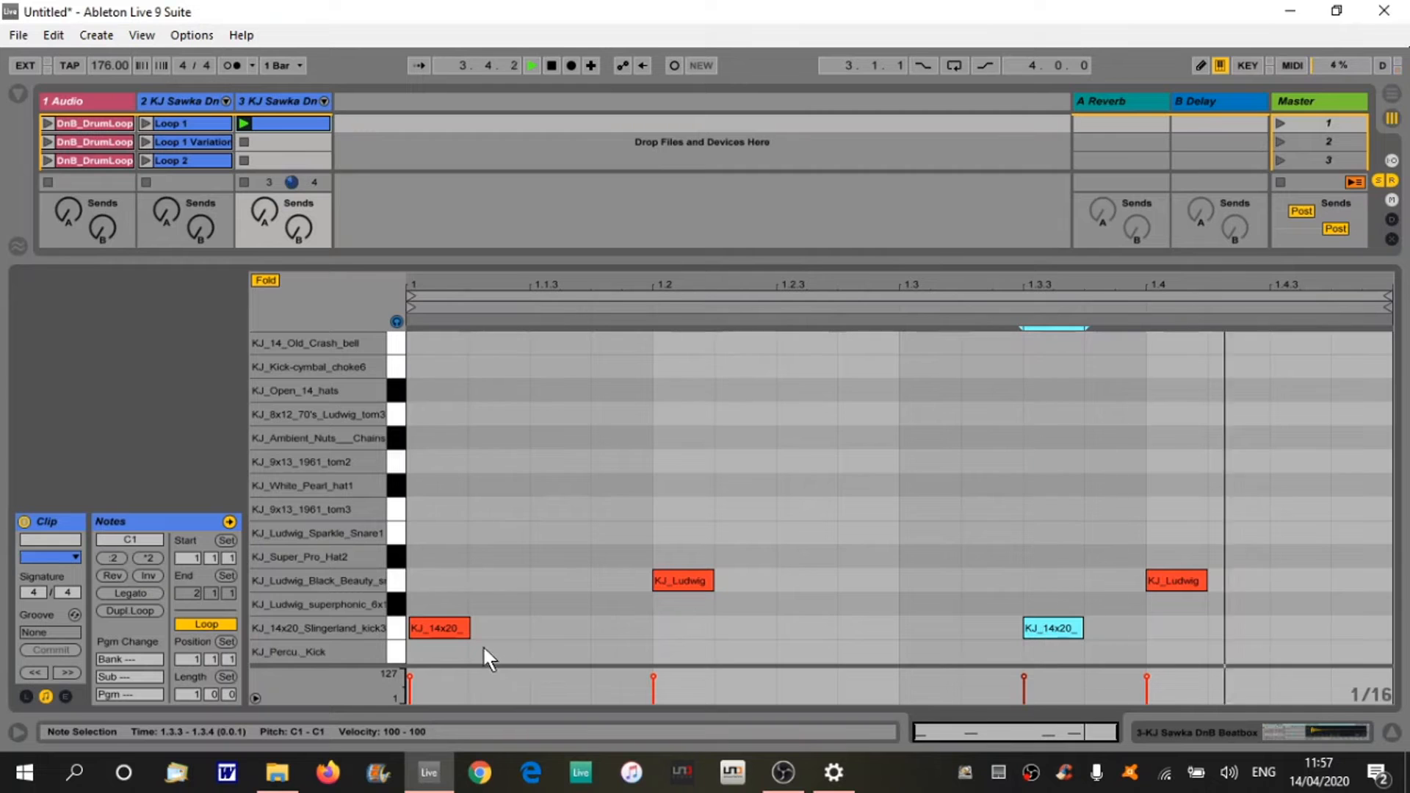
{"action": "left_click_drag", "start_coordinate": [469, 628], "coordinate": [629, 630]}
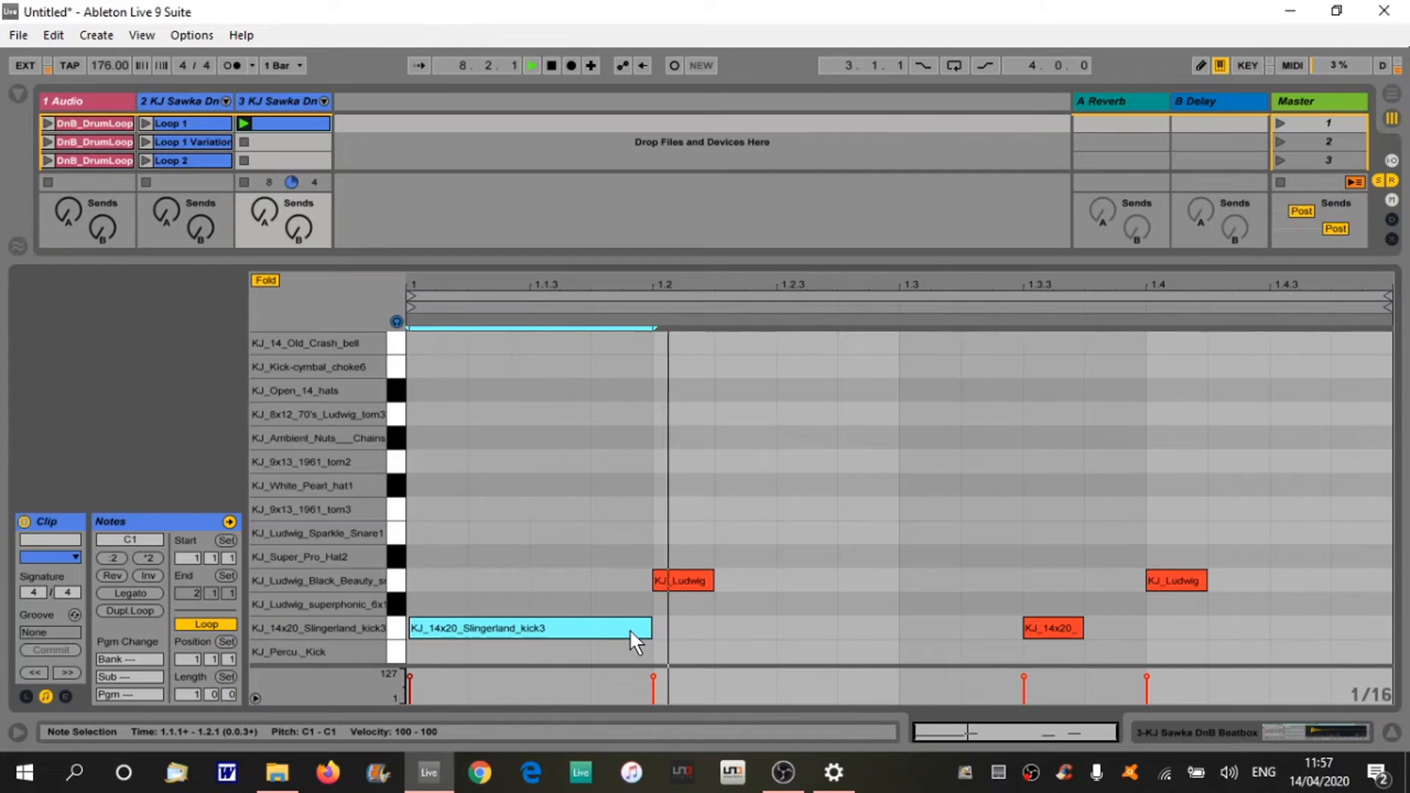
{"action": "left_click", "coordinate": [244, 142]}
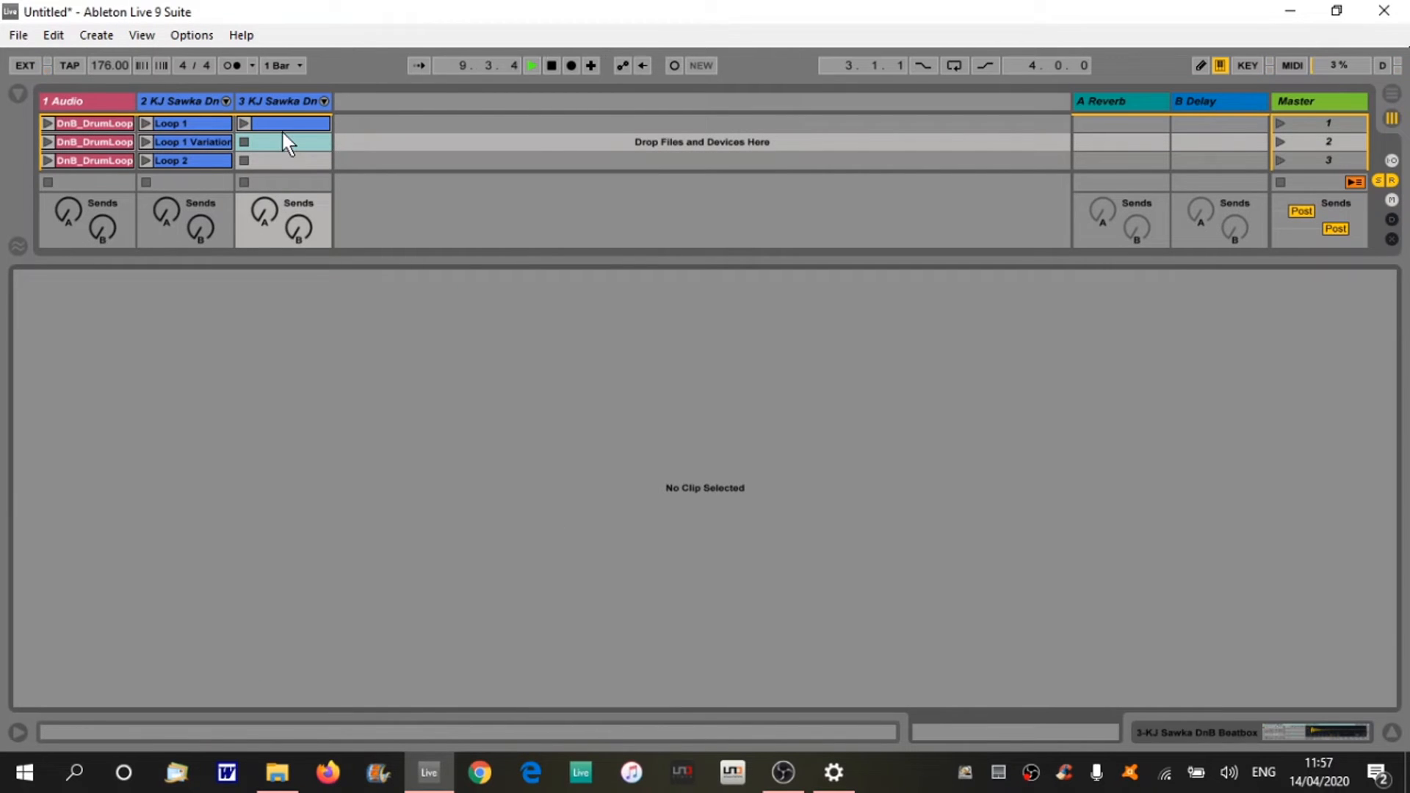
{"action": "left_click", "coordinate": [287, 124]}
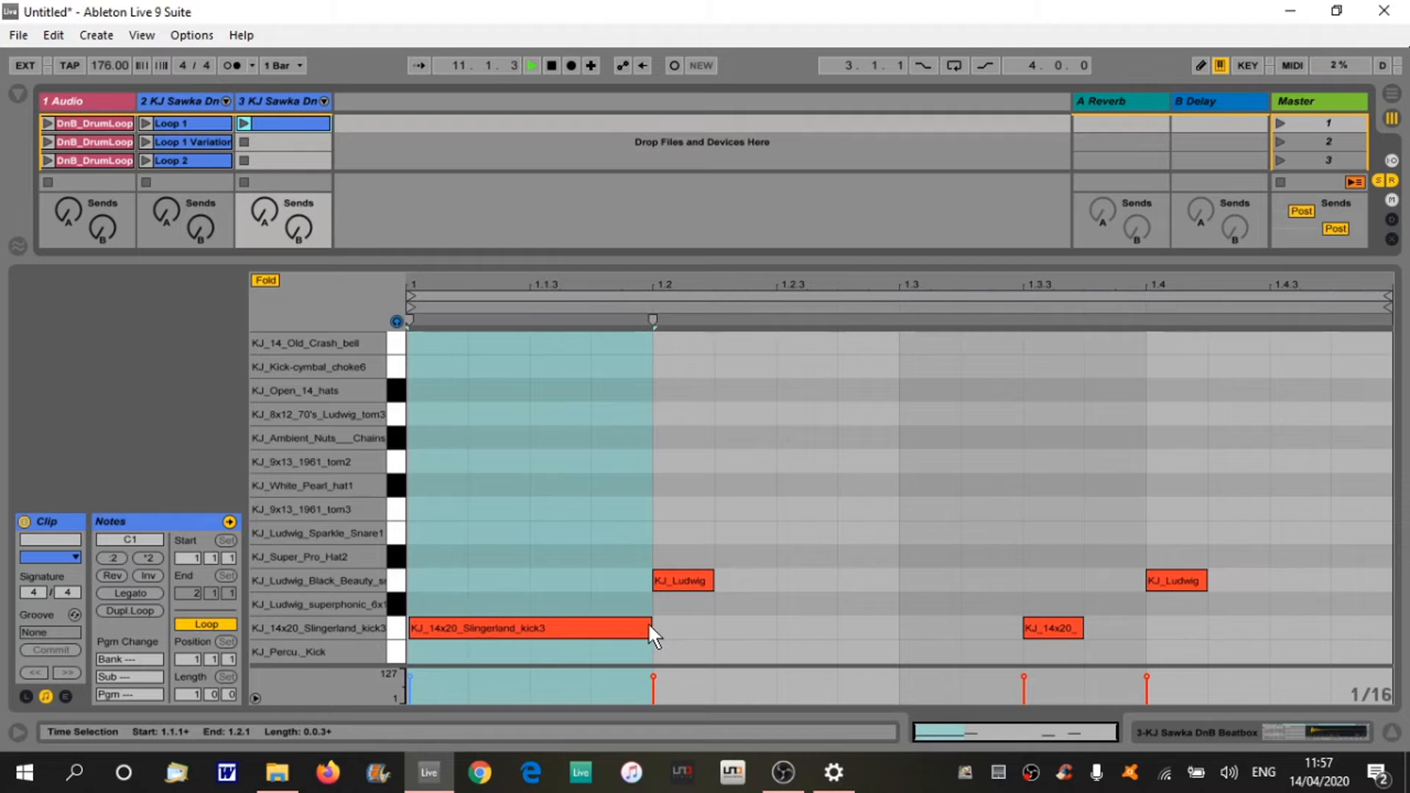
{"action": "left_click_drag", "start_coordinate": [647, 623], "coordinate": [467, 623]}
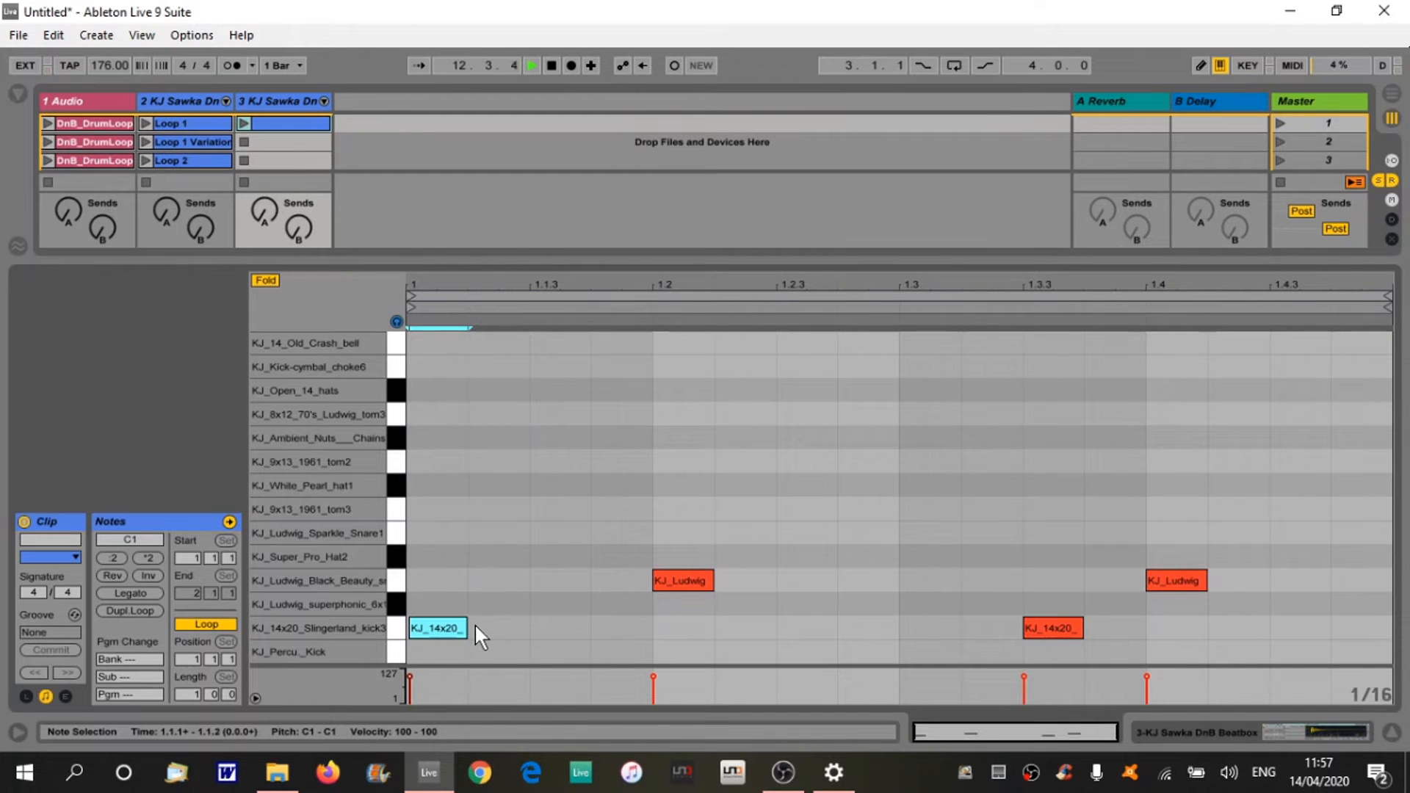
{"action": "key", "text": "Return"}
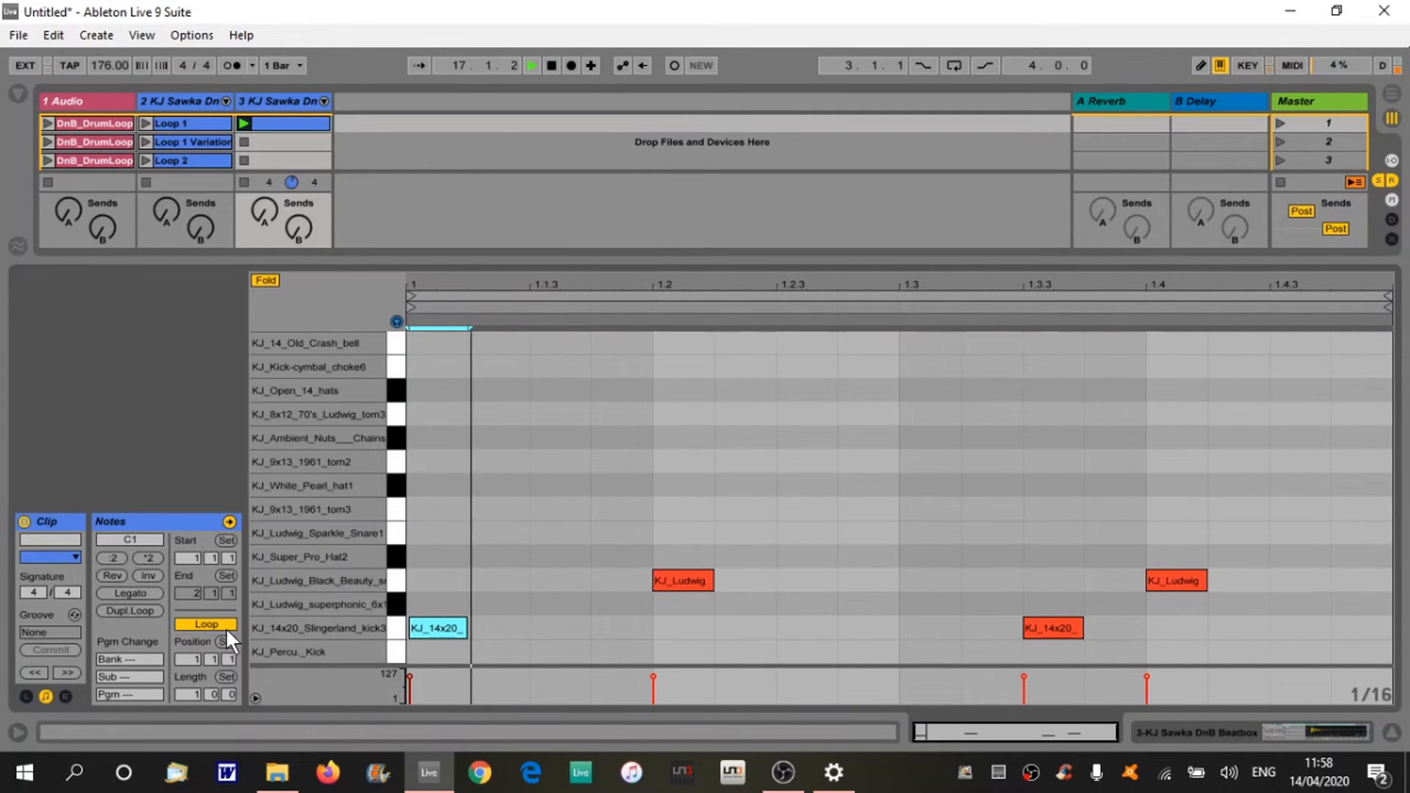
Display track 3's drum rack with the Slingerland kick sample and audition its kick and snare pads.
{"action": "key", "text": "shift+Tab"}
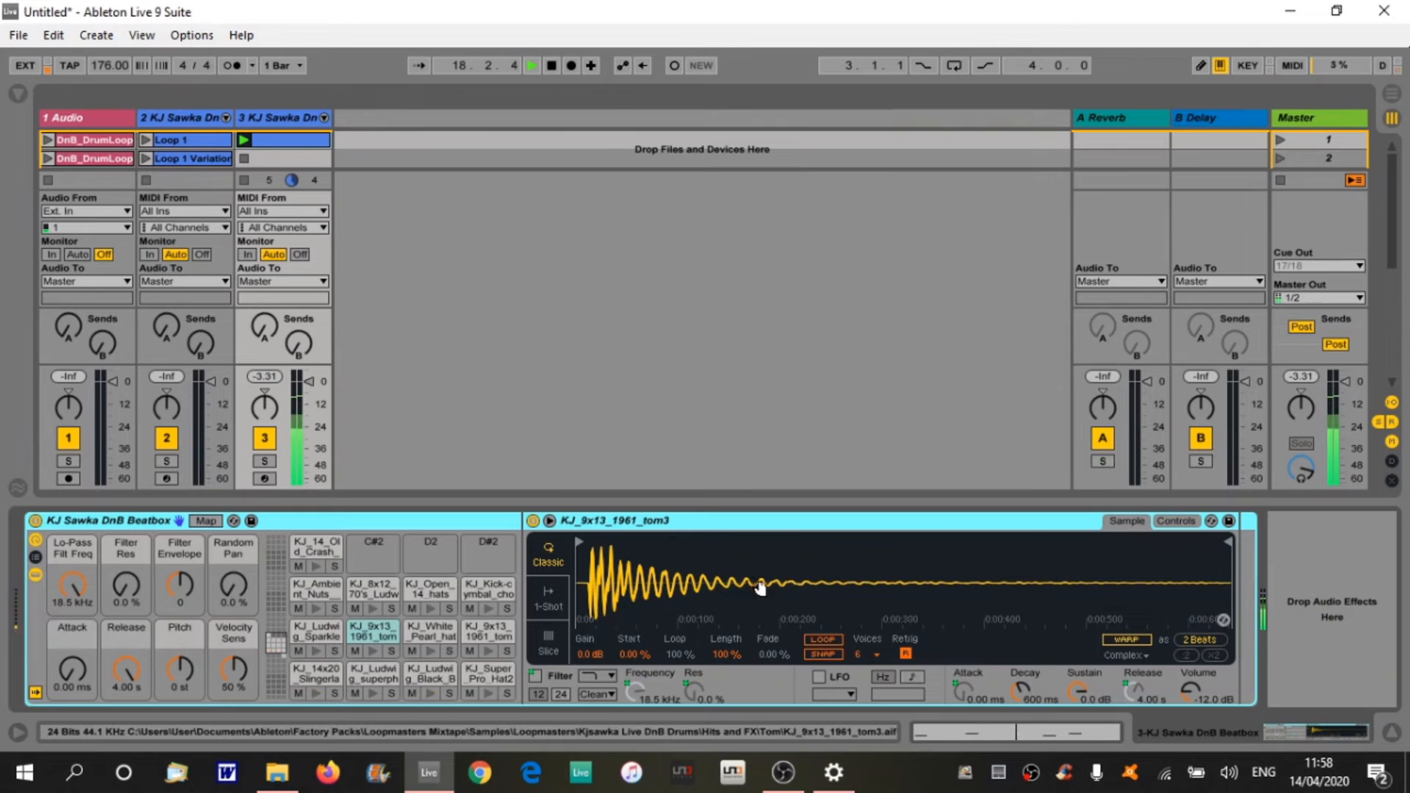
{"action": "left_click", "coordinate": [302, 674]}
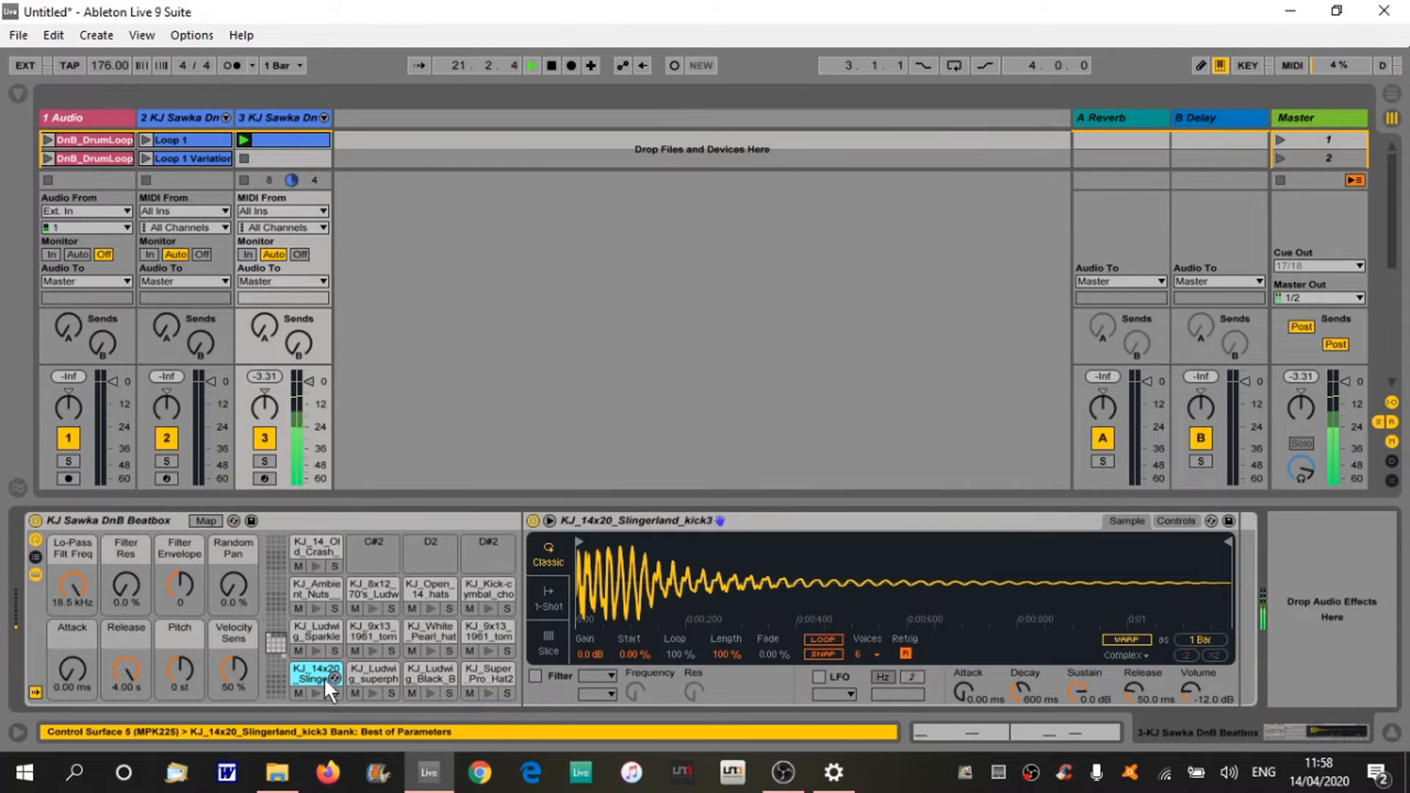
{"action": "left_click", "coordinate": [316, 691]}
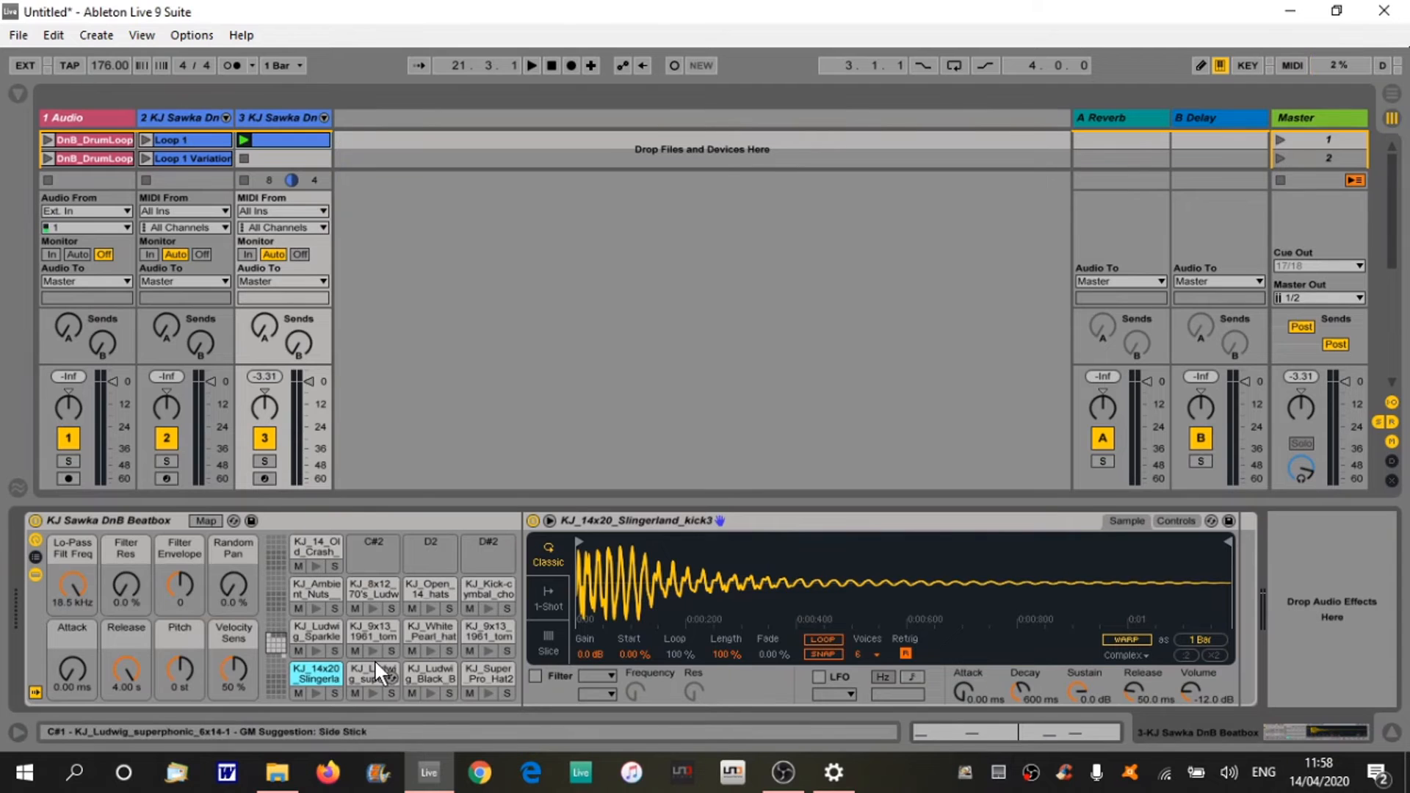
{"action": "left_click", "coordinate": [374, 690]}
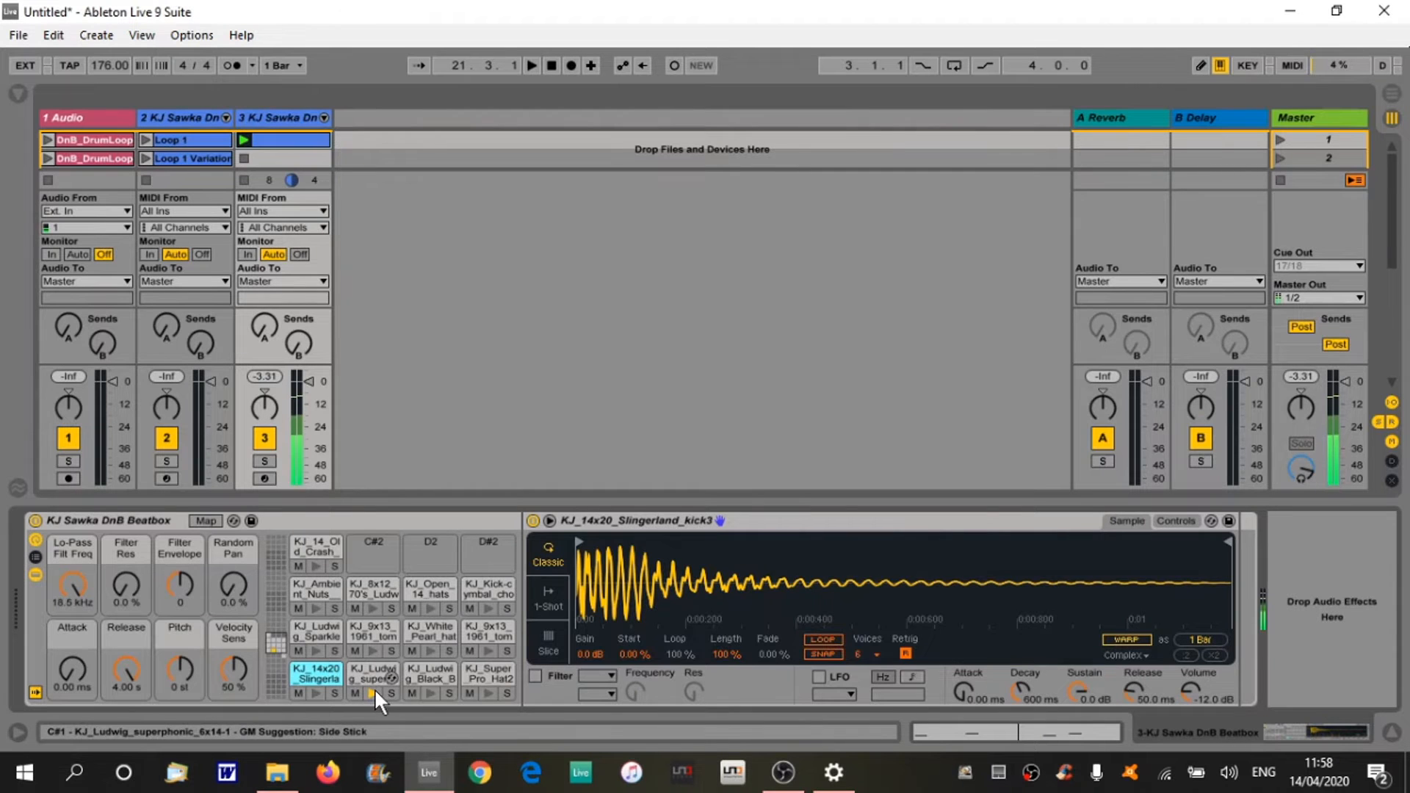
{"action": "left_click", "coordinate": [424, 688]}
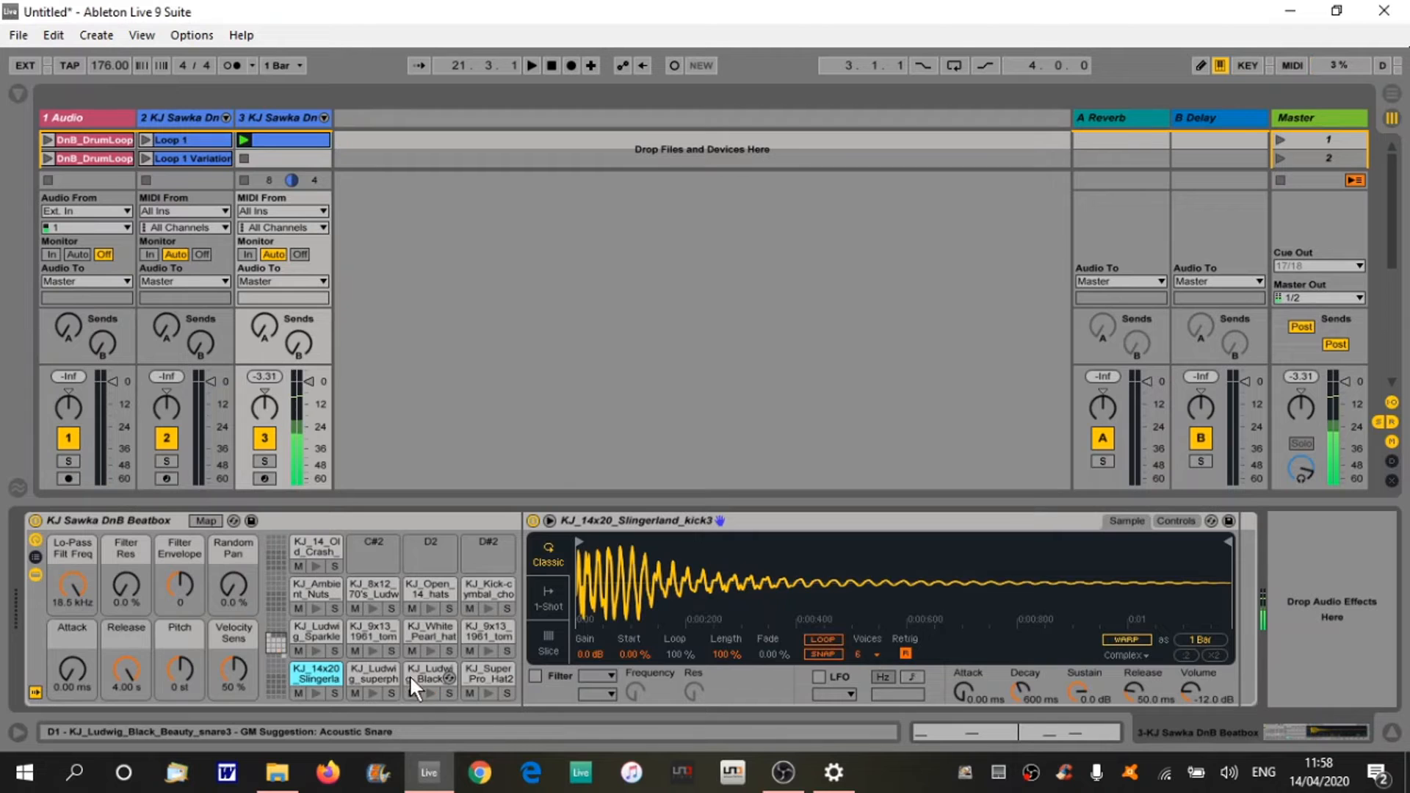
{"action": "left_click", "coordinate": [312, 647]}
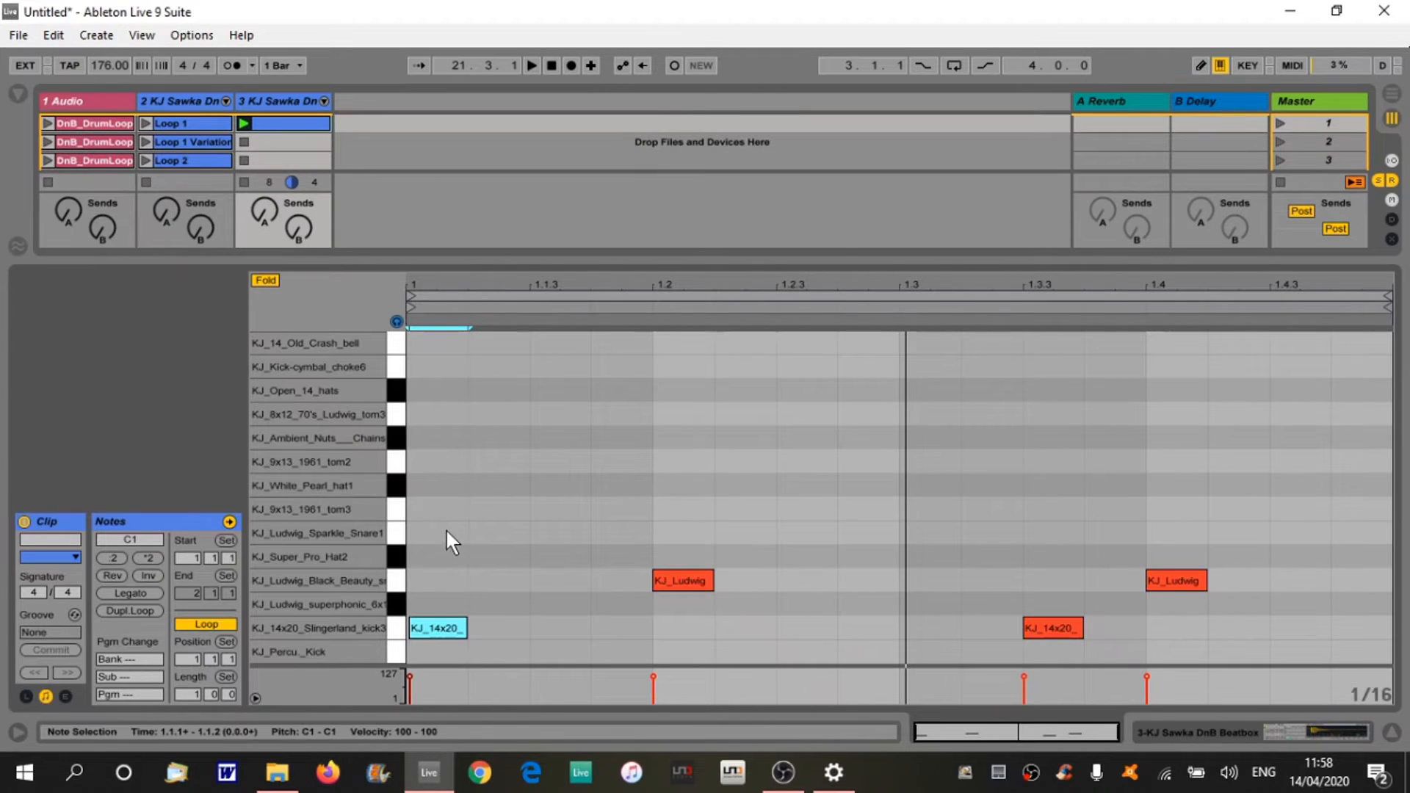
Select all kick and snare notes in the track 3 clip and lengthen each to one full beat during playback.
{"action": "left_click_drag", "start_coordinate": [447, 528], "coordinate": [462, 647]}
{"action": "key", "text": "ctrl+a"}
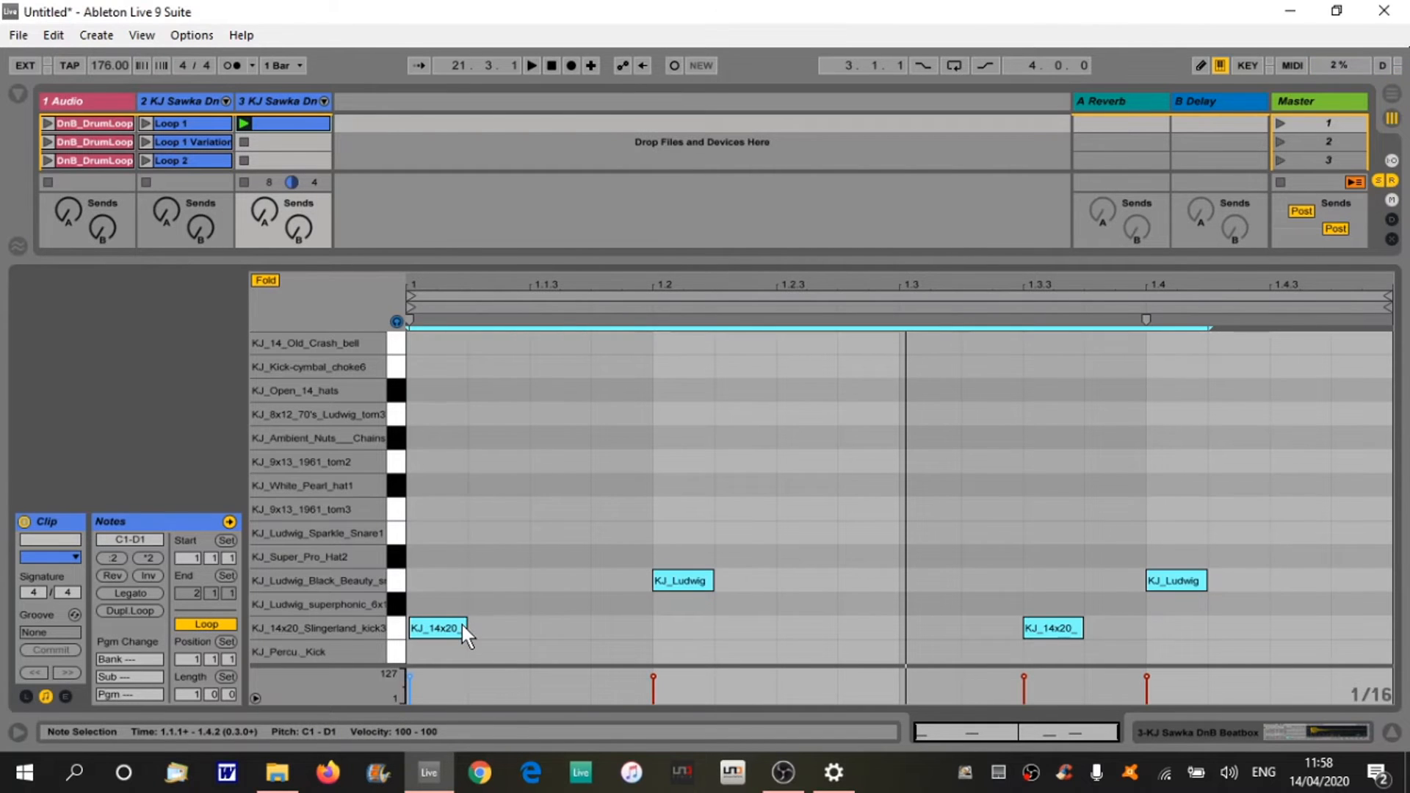
{"action": "key", "text": "space"}
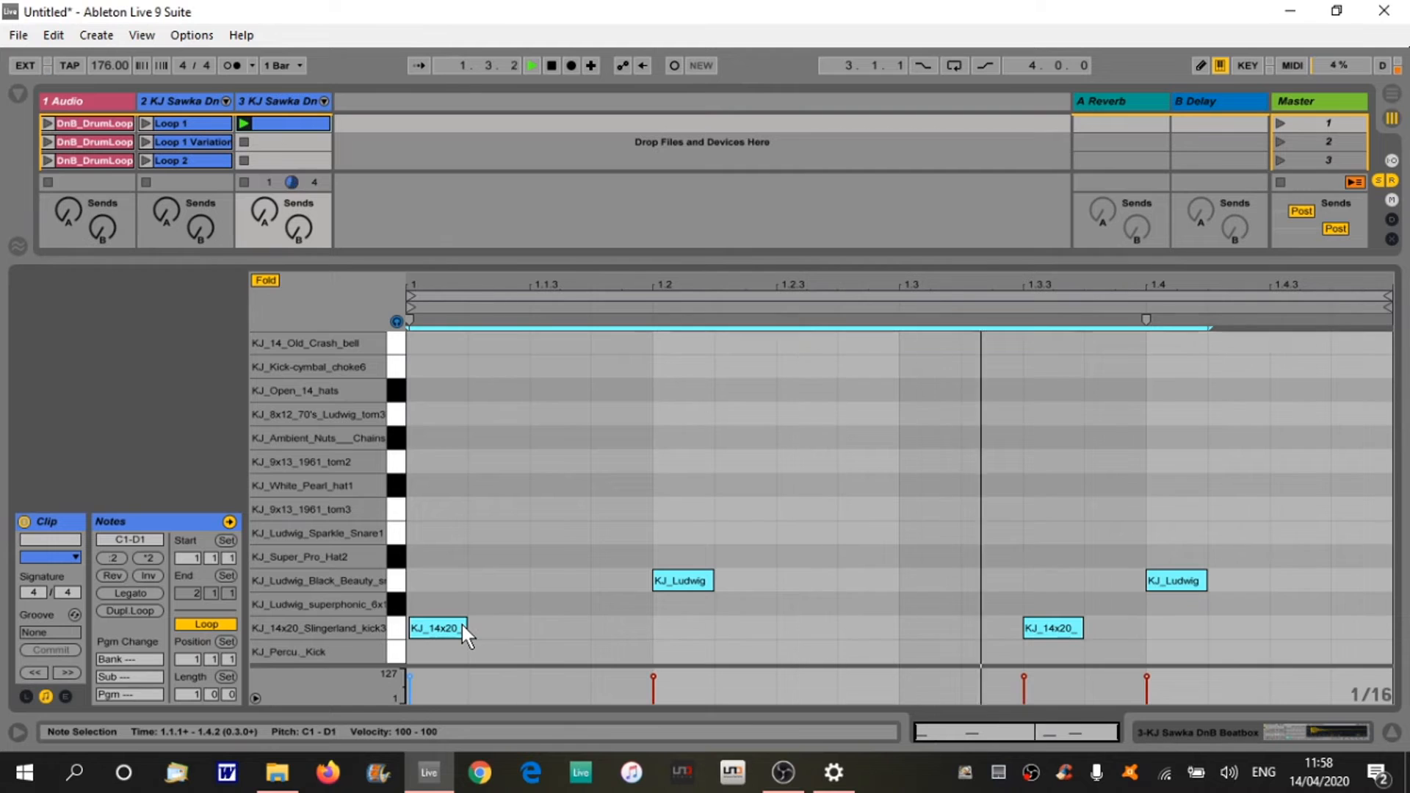
{"action": "left_click_drag", "start_coordinate": [468, 626], "coordinate": [643, 627]}
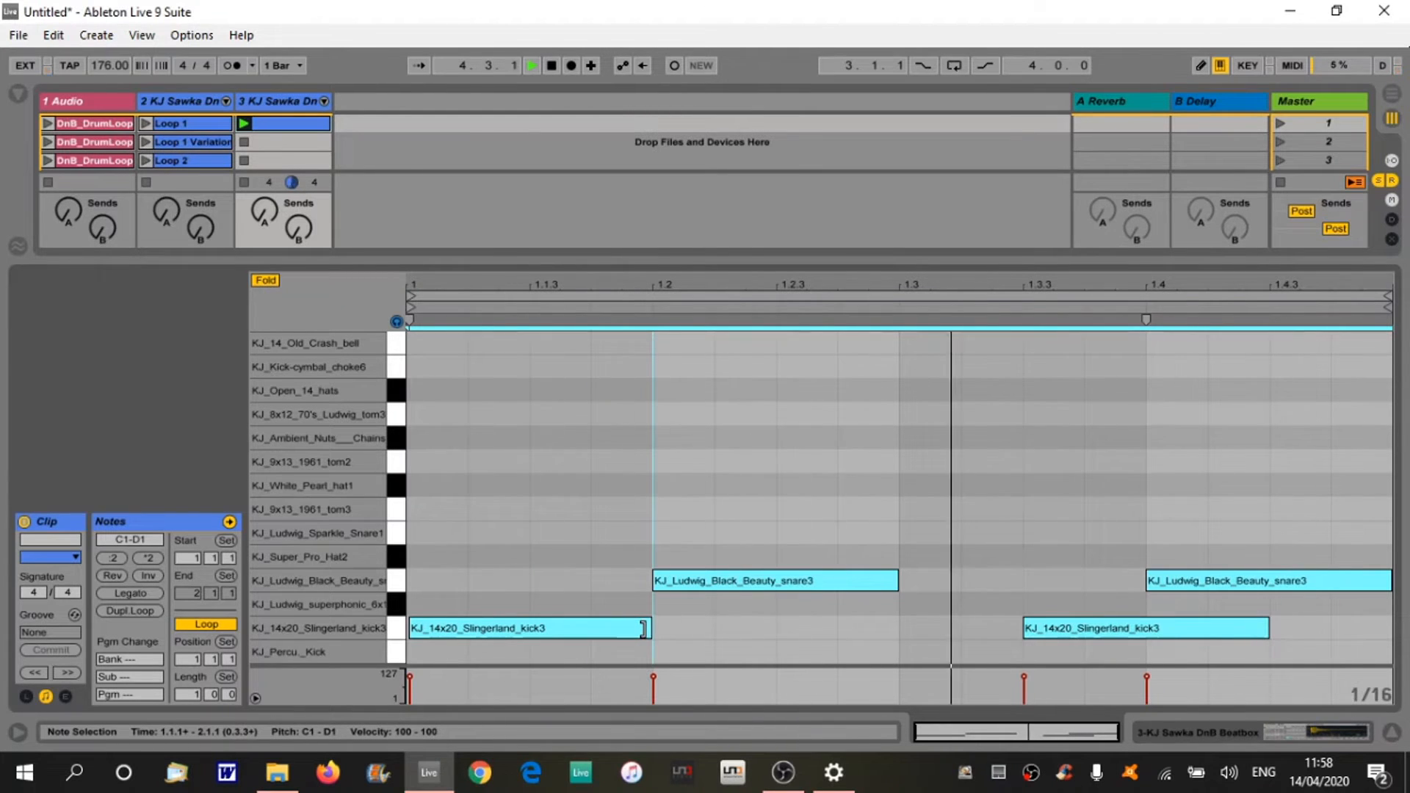
Deselect the lengthened notes and audition the 9x13 1961 toms and the White Pearl hat in the drum list.
{"action": "left_click", "coordinate": [756, 470]}
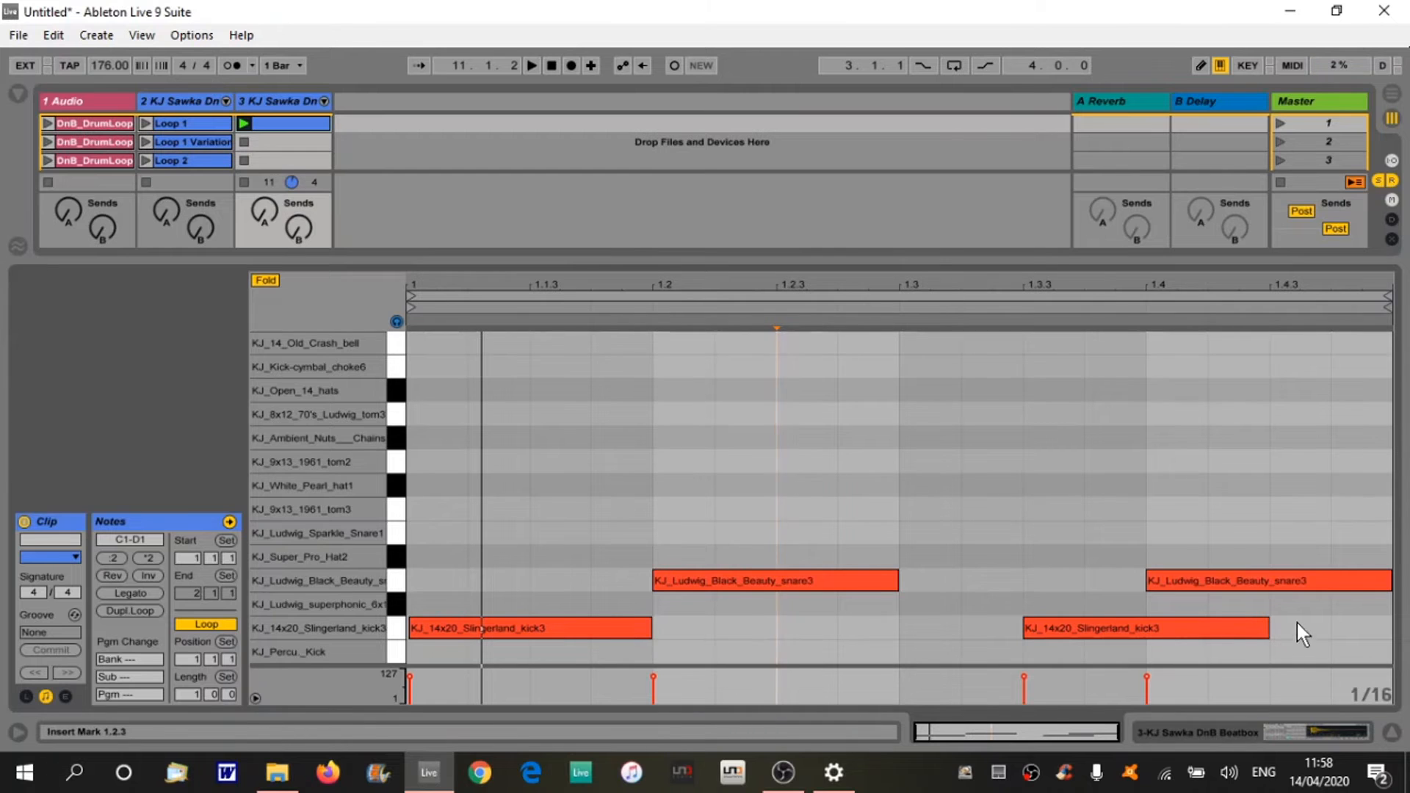
{"action": "left_click", "coordinate": [1241, 629]}
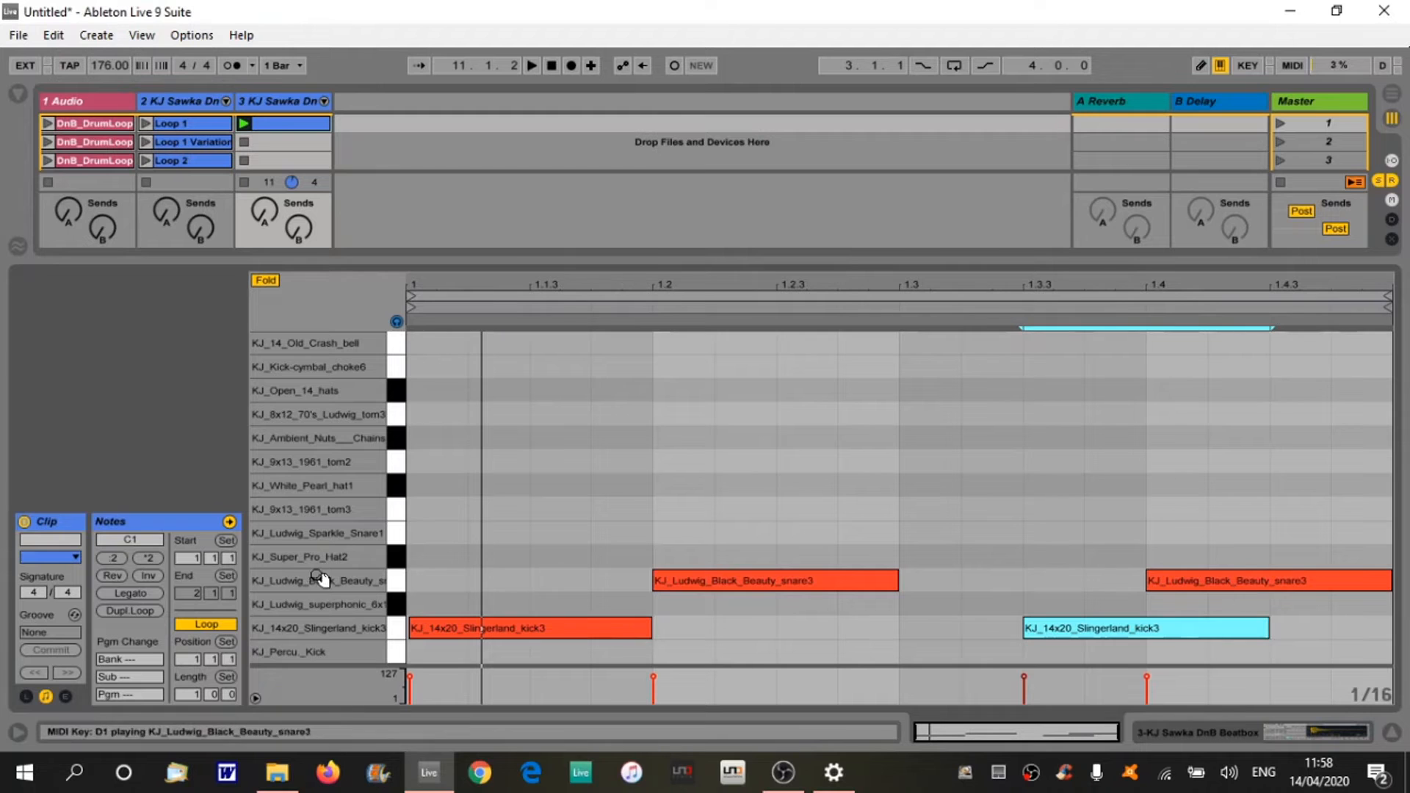
{"action": "left_click", "coordinate": [397, 506]}
{"action": "left_click", "coordinate": [404, 463]}
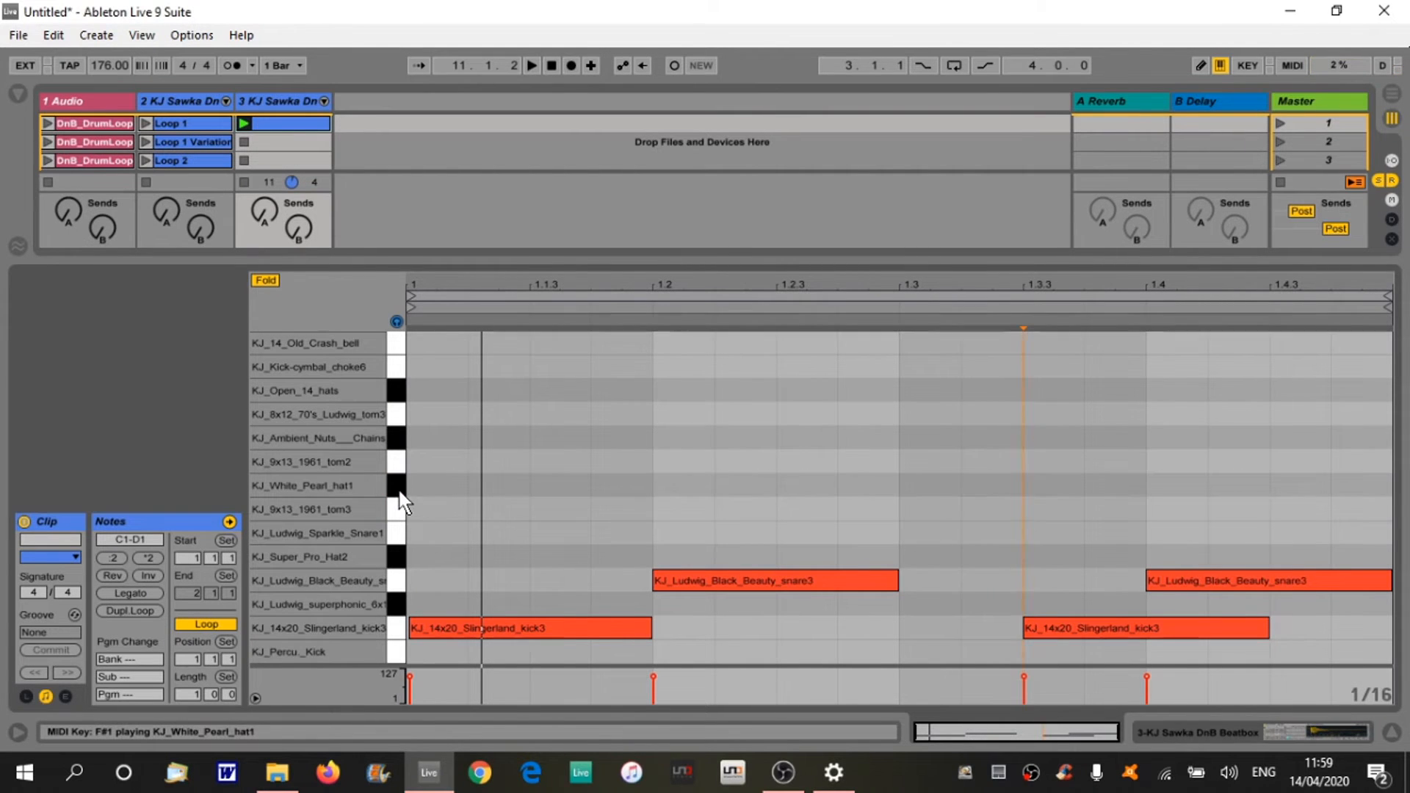
{"action": "left_click", "coordinate": [401, 490]}
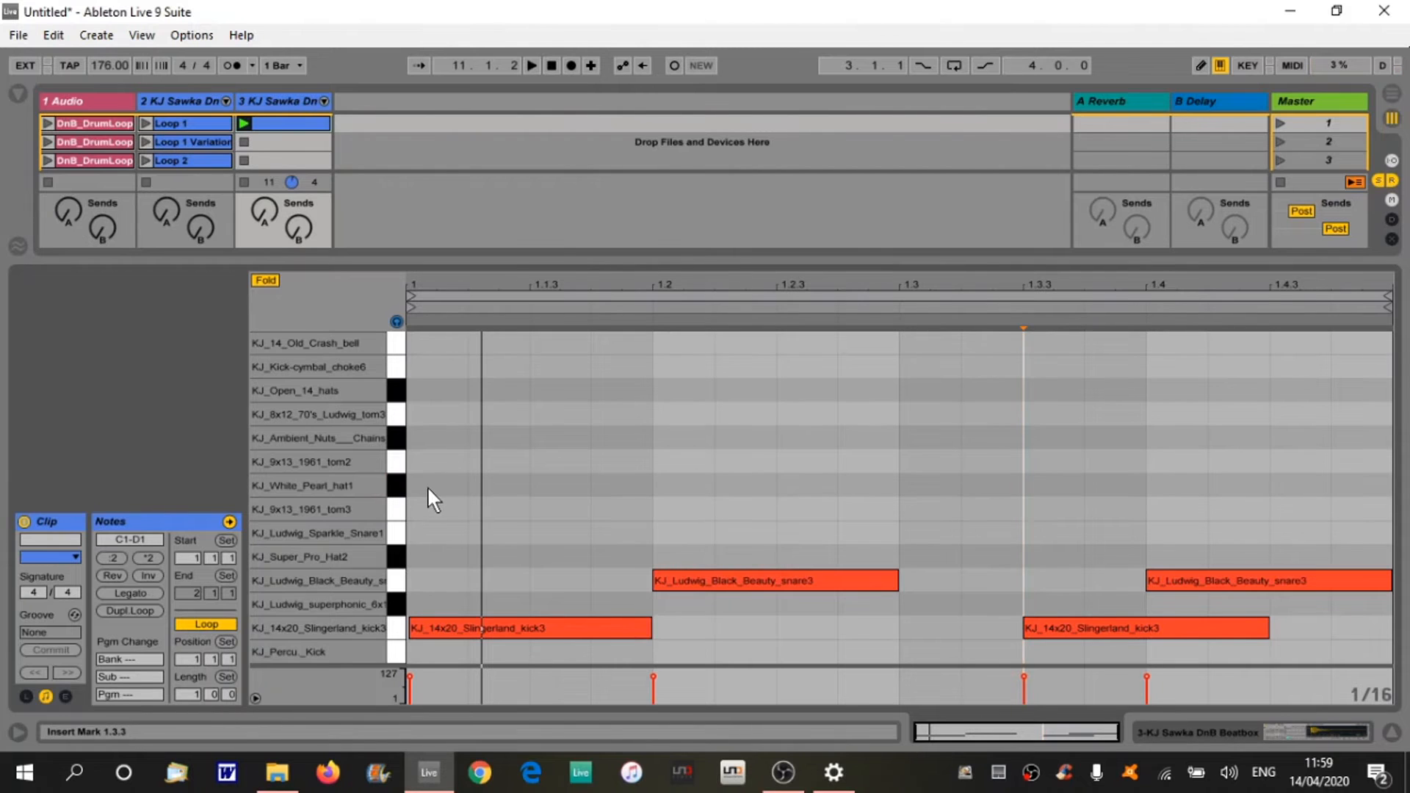
Fill the bar with sixteenth-long White Pearl hat notes on every eighth, and play the beat.
{"action": "double_click", "coordinate": [428, 509]}
{"action": "key", "text": "Up"}
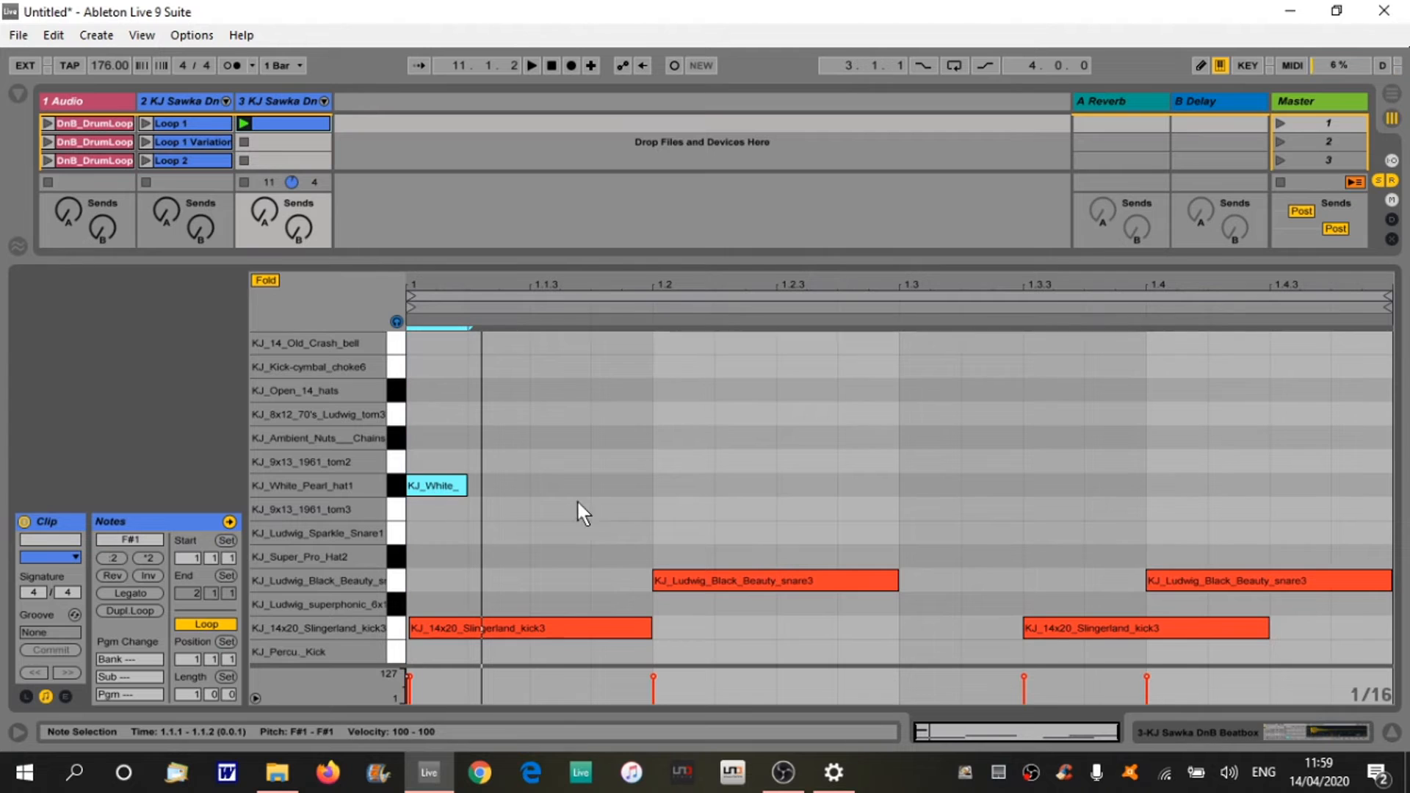
{"action": "key", "text": "ctrl+d"}
{"action": "left_click", "coordinate": [401, 486]}
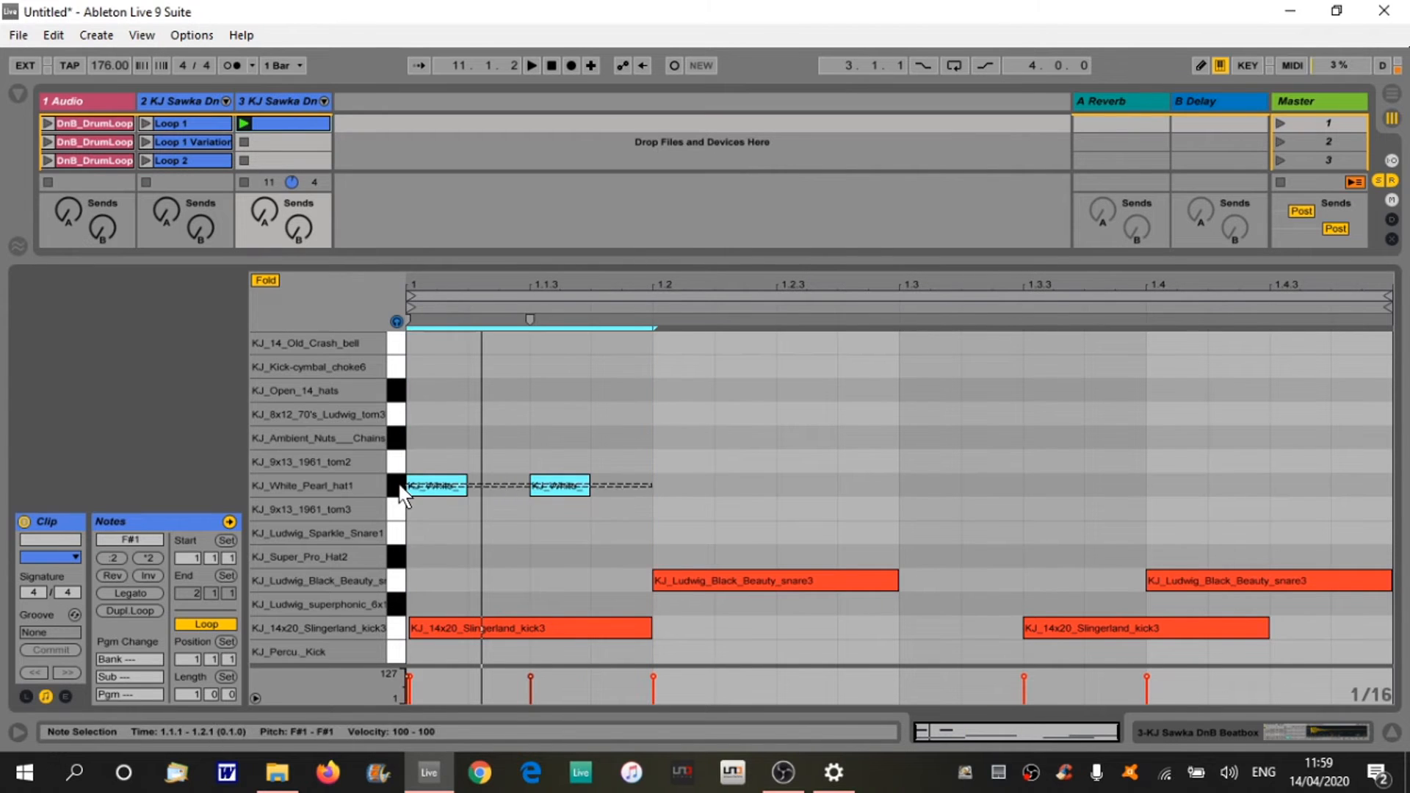
{"action": "key", "text": "ctrl+d"}
{"action": "key", "text": "ctrl+d"}
{"action": "key", "text": "ctrl+d"}
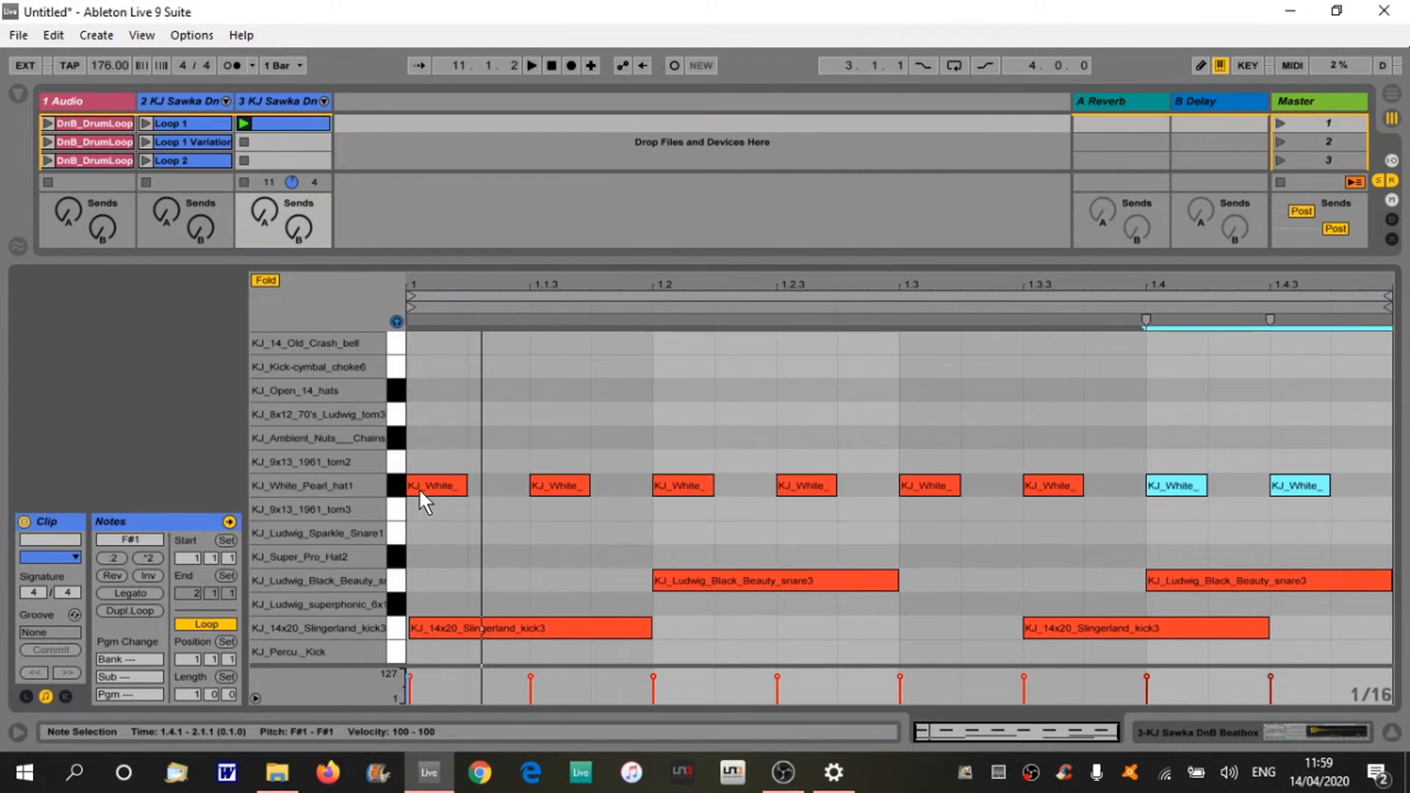
{"action": "key", "text": "space"}
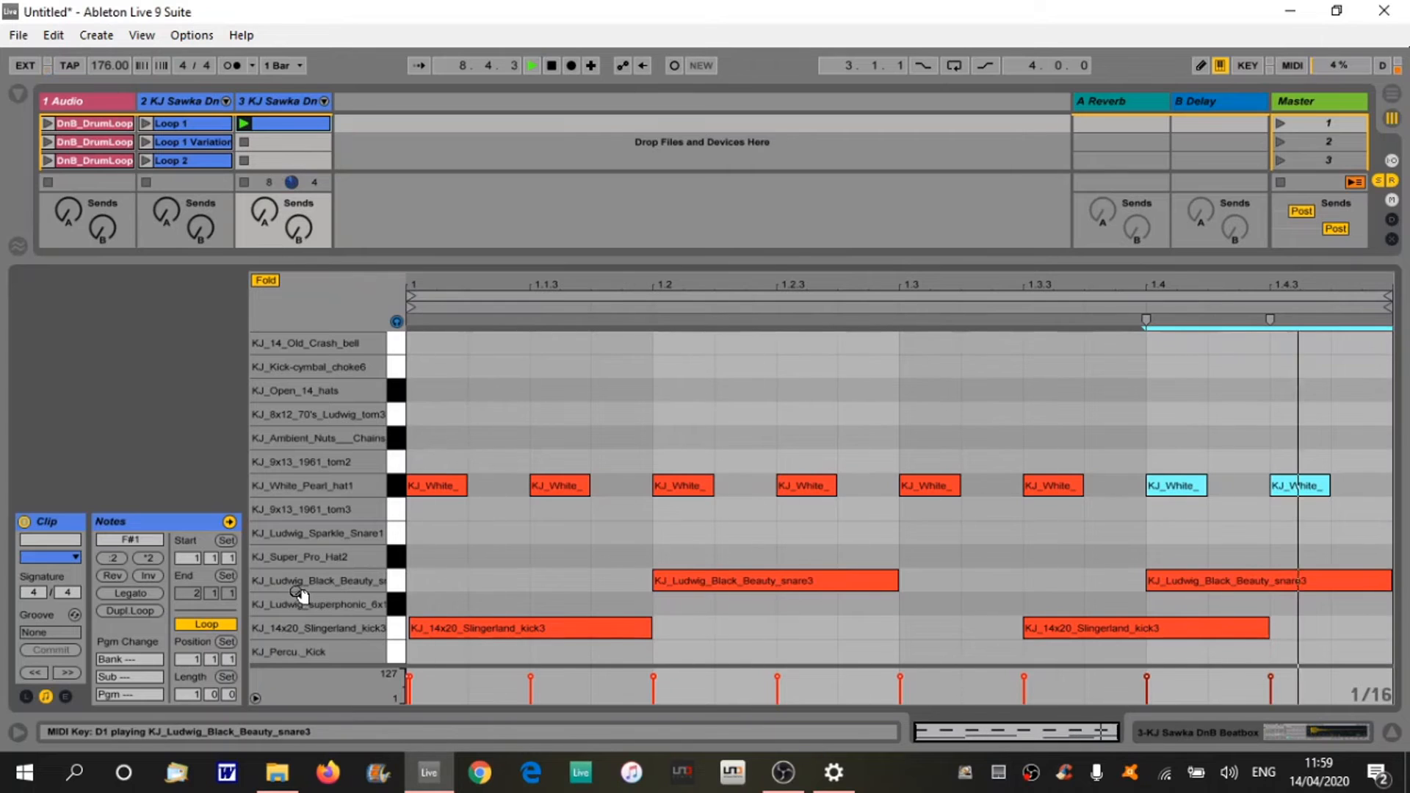
{"action": "key", "text": "space"}
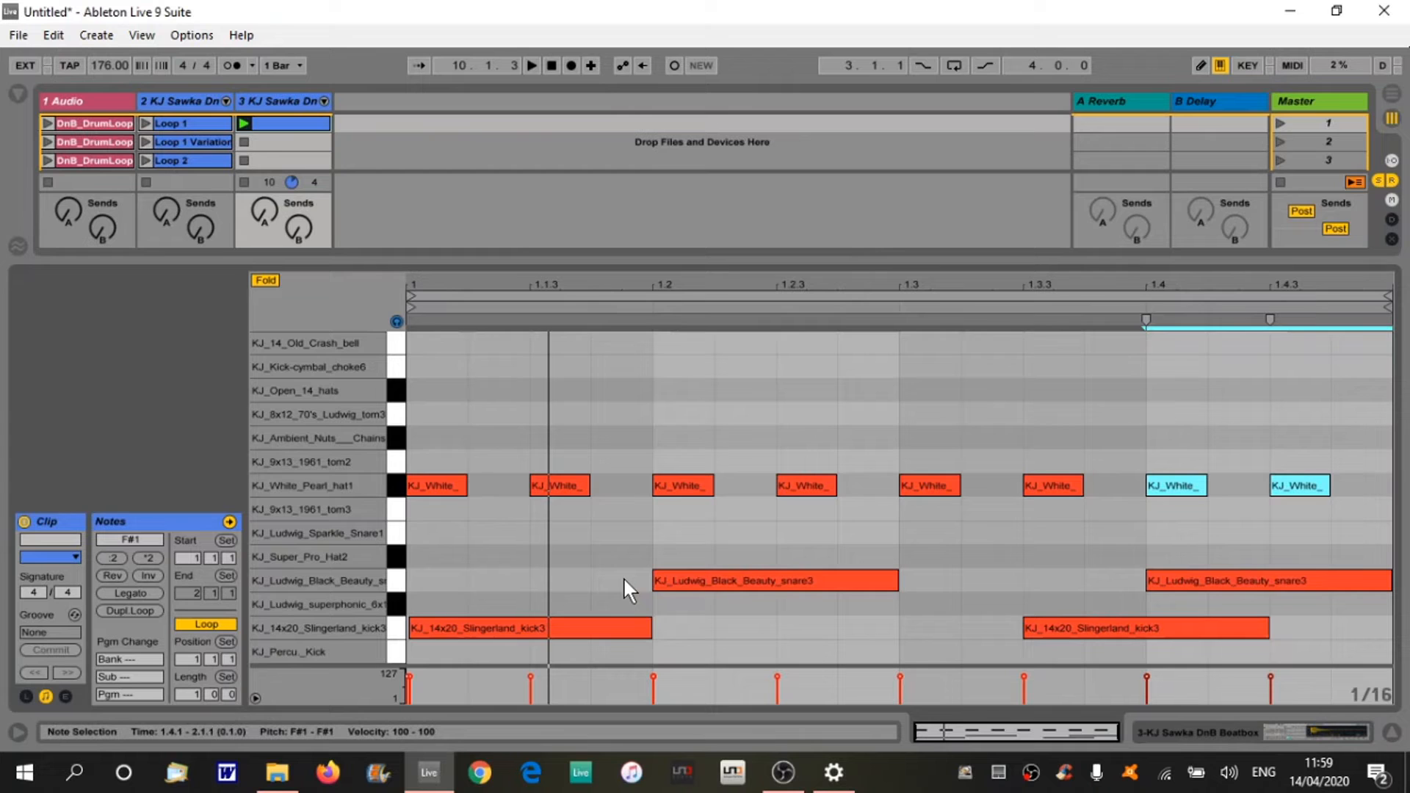
Audition the Super Pro Hat2 and the Ludwig snare sounds, including the Sparkle Snare1.
{"action": "left_click", "coordinate": [399, 527]}
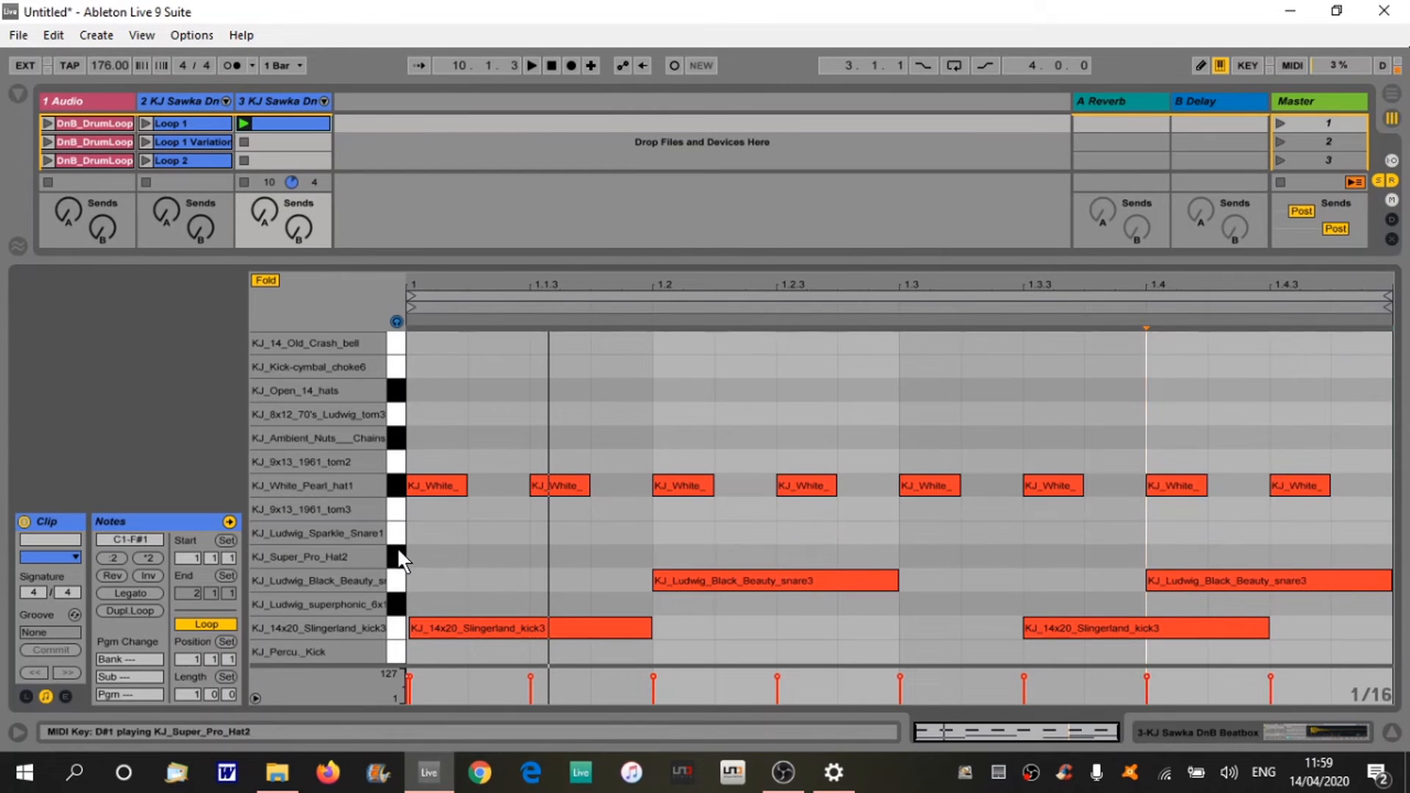
{"action": "left_click", "coordinate": [397, 577]}
{"action": "left_click", "coordinate": [397, 603]}
{"action": "left_click", "coordinate": [397, 579]}
{"action": "left_click", "coordinate": [396, 552]}
{"action": "left_click", "coordinate": [397, 528]}
{"action": "left_click", "coordinate": [396, 528]}
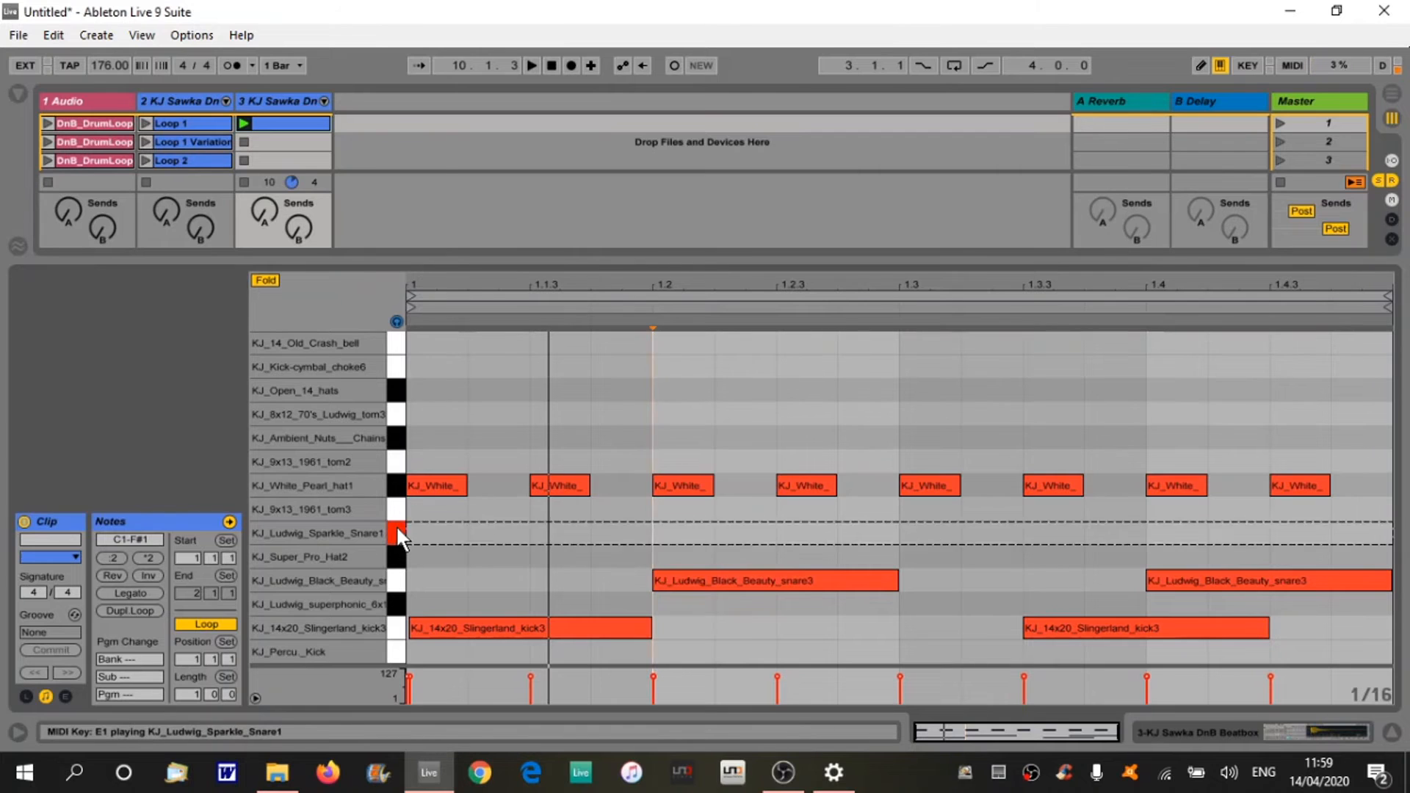
Place Sparkle Snare1 notes on 1.3.2 and 1.3.4, and remove the one on 1.3.2 during playback.
{"action": "double_click", "coordinate": [977, 540]}
{"action": "double_click", "coordinate": [1109, 530]}
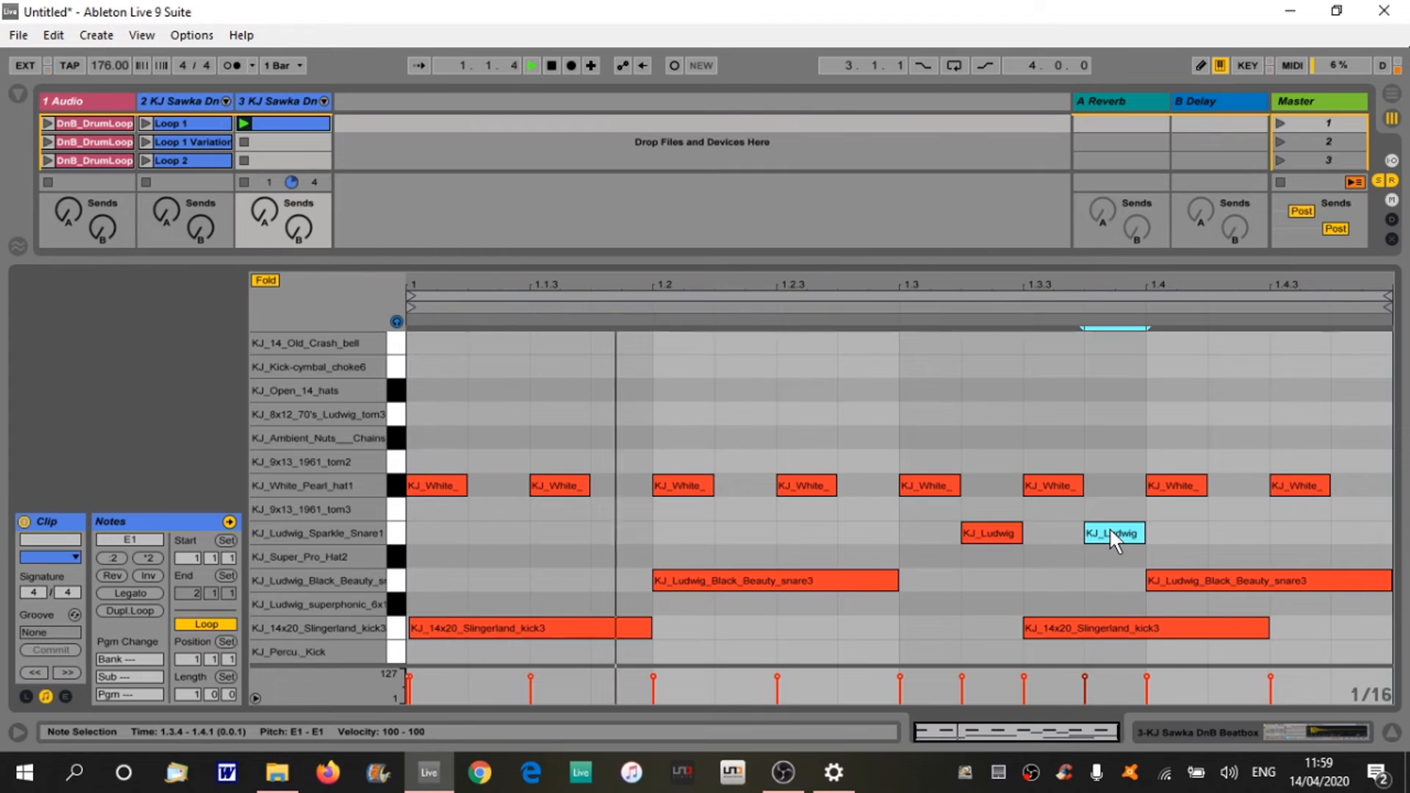
{"action": "left_click", "coordinate": [999, 534]}
{"action": "double_click", "coordinate": [999, 534]}
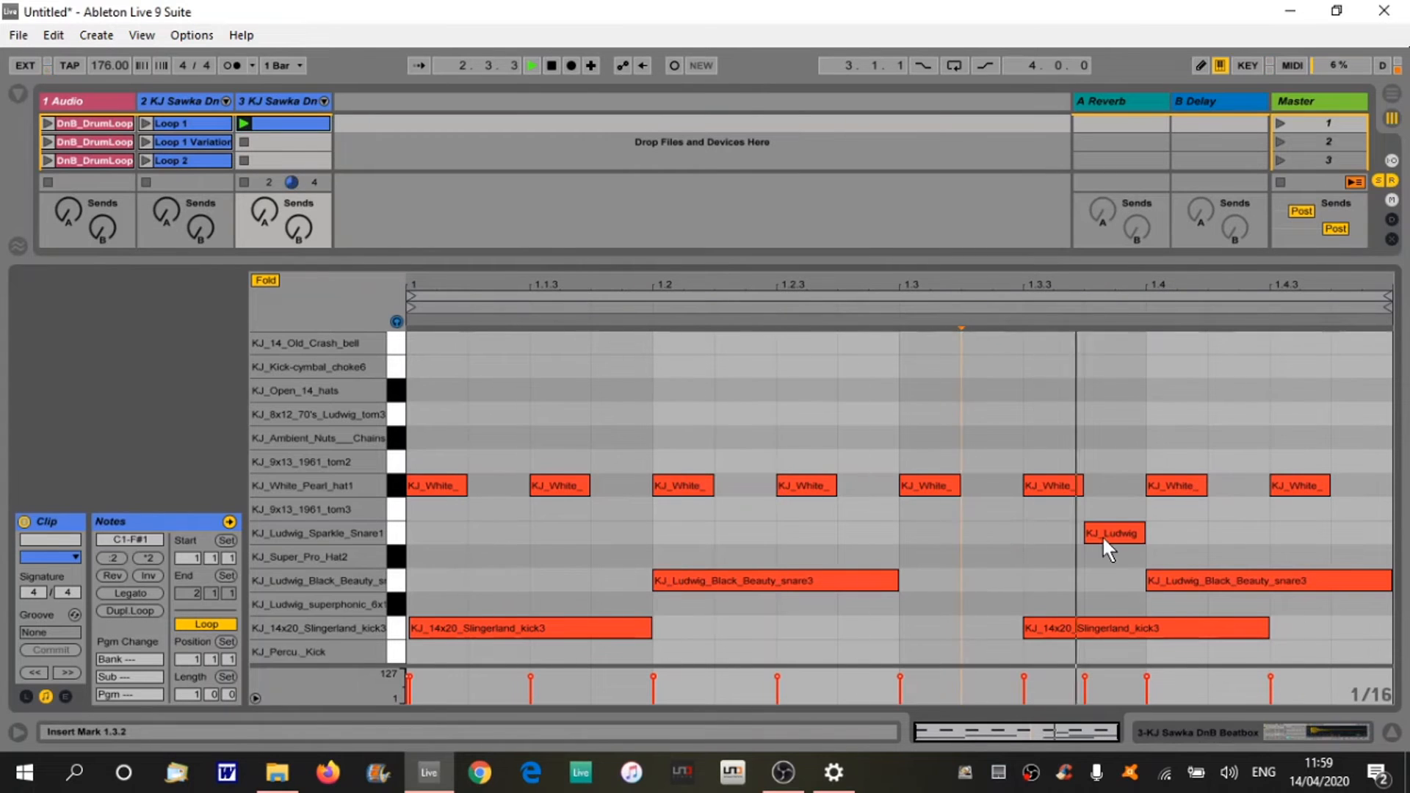
{"action": "left_click", "coordinate": [1106, 534]}
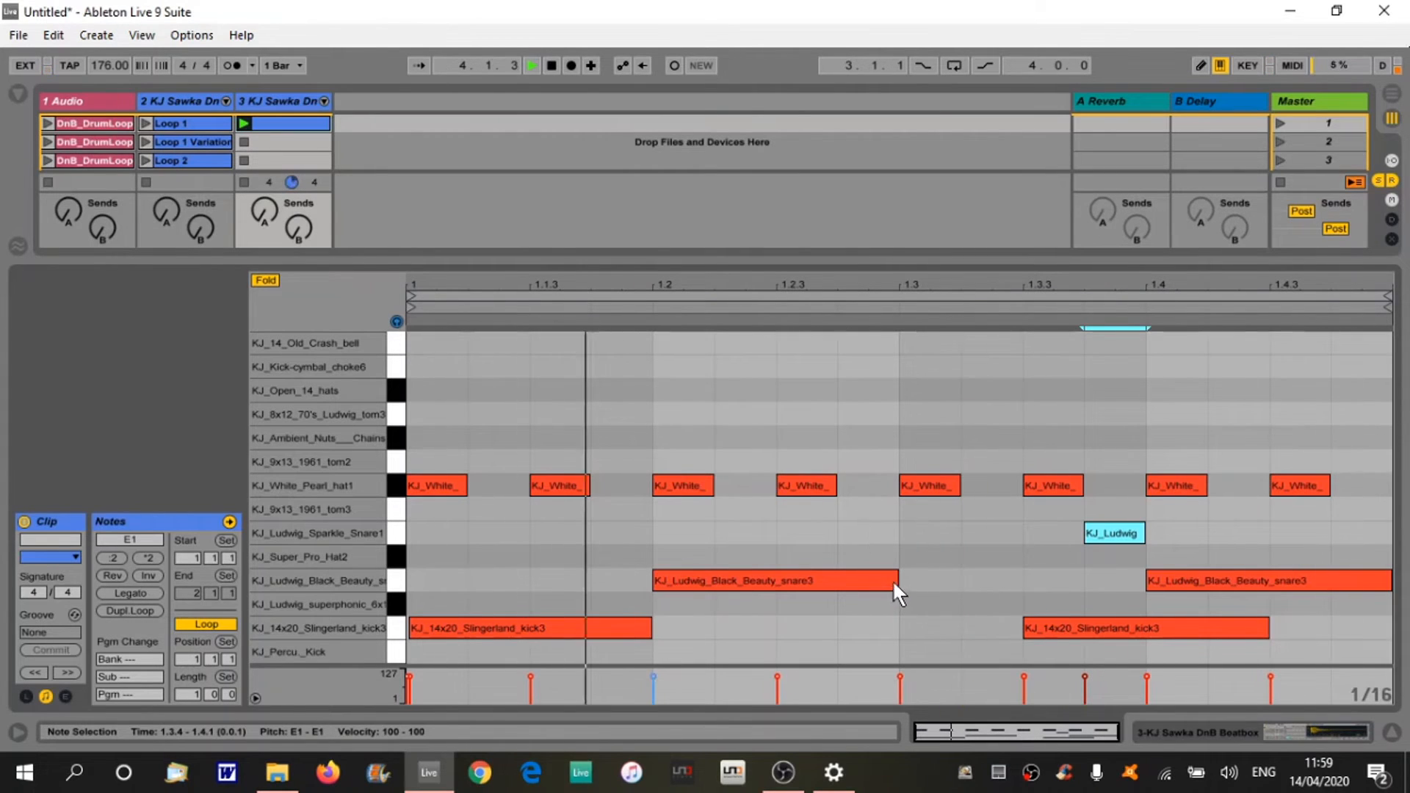
{"action": "key", "text": "space"}
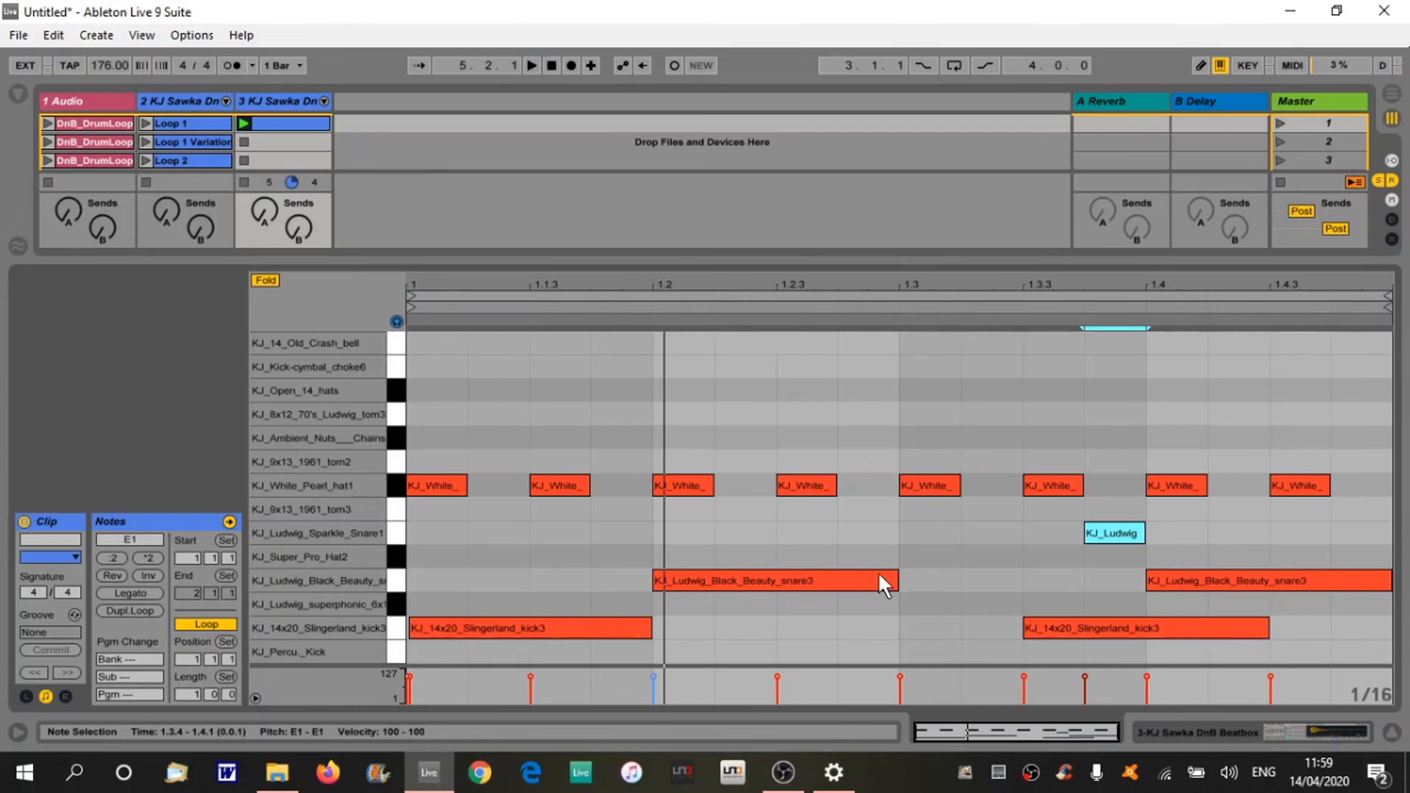
Shorten the Black Beauty snare notes on 1.2 and 1.4 to a sixteenth each.
{"action": "left_click_drag", "start_coordinate": [890, 576], "coordinate": [703, 575]}
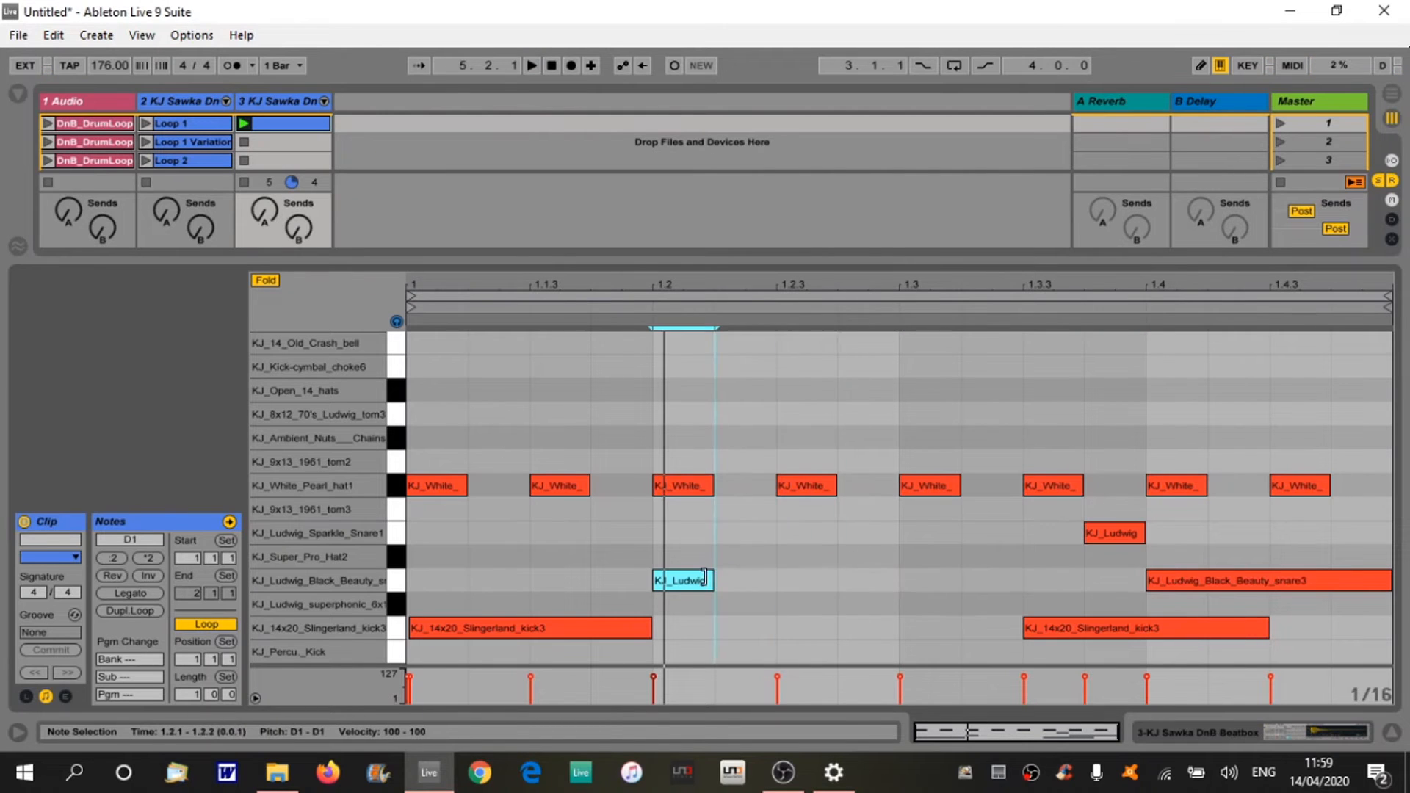
{"action": "left_click", "coordinate": [1283, 576]}
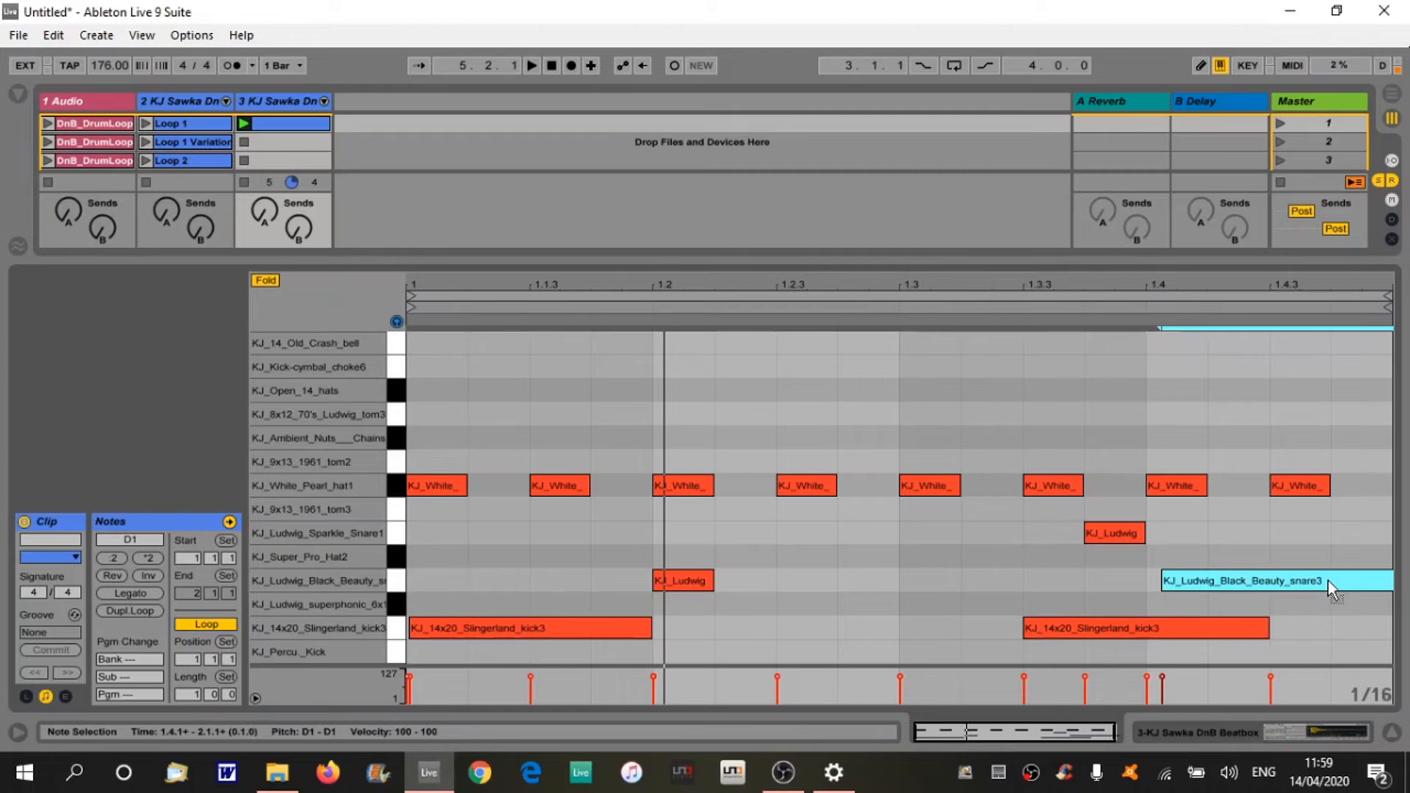
{"action": "left_click_drag", "start_coordinate": [1390, 581], "coordinate": [1220, 583]}
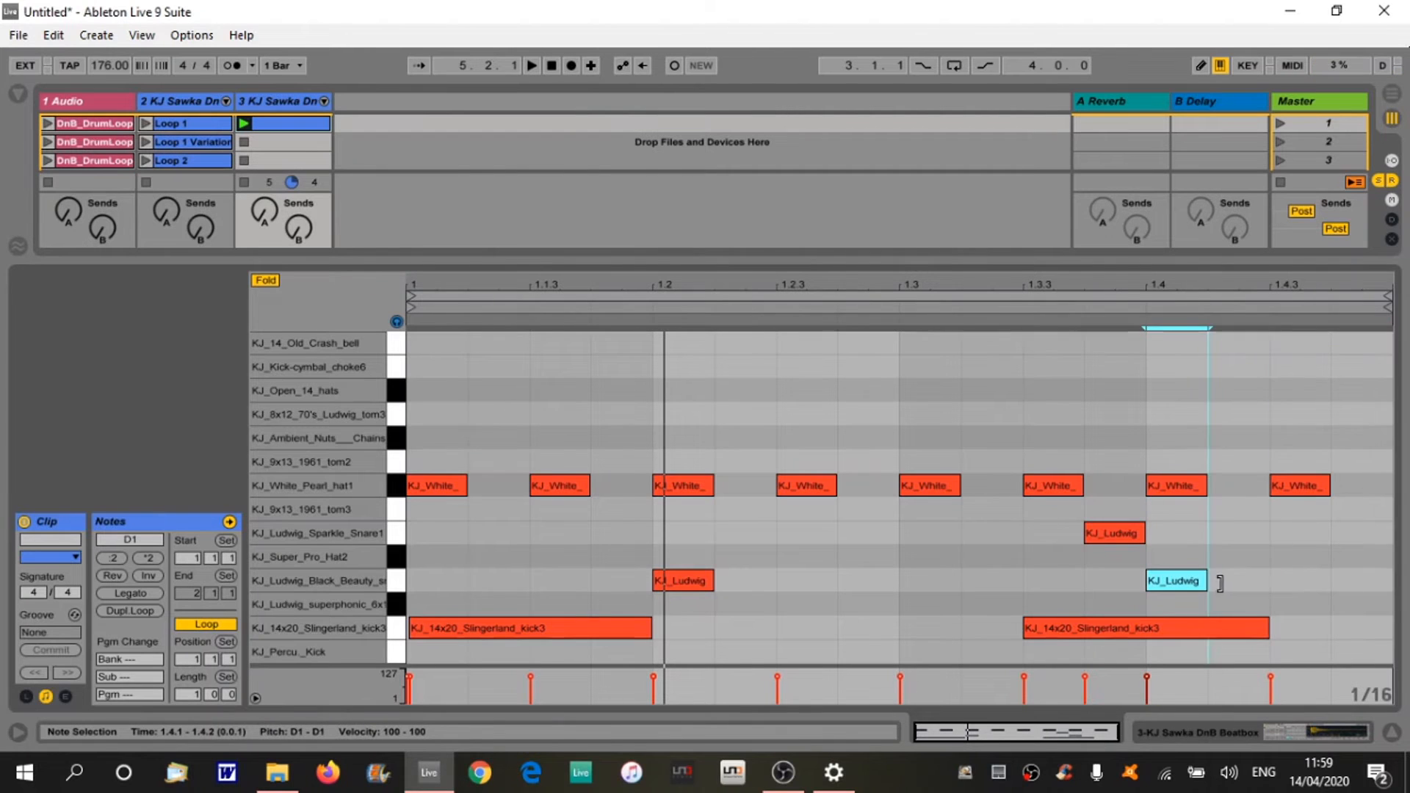
During playback, move the Sparkle Snare1 note to 1.3.2 and add another one on 1.2.4.
{"action": "key", "text": "space"}
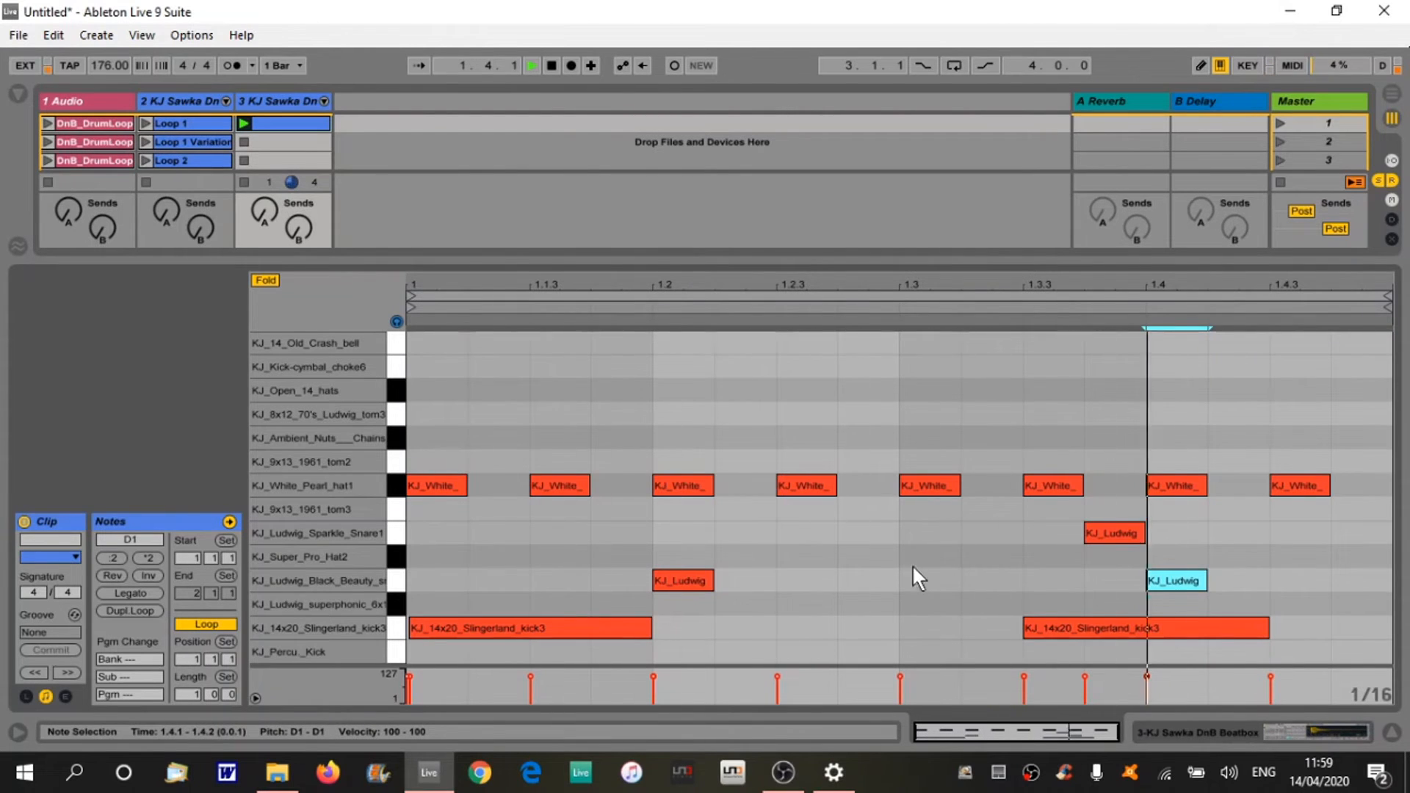
{"action": "left_click_drag", "start_coordinate": [1104, 530], "coordinate": [981, 535]}
{"action": "double_click", "coordinate": [863, 534]}
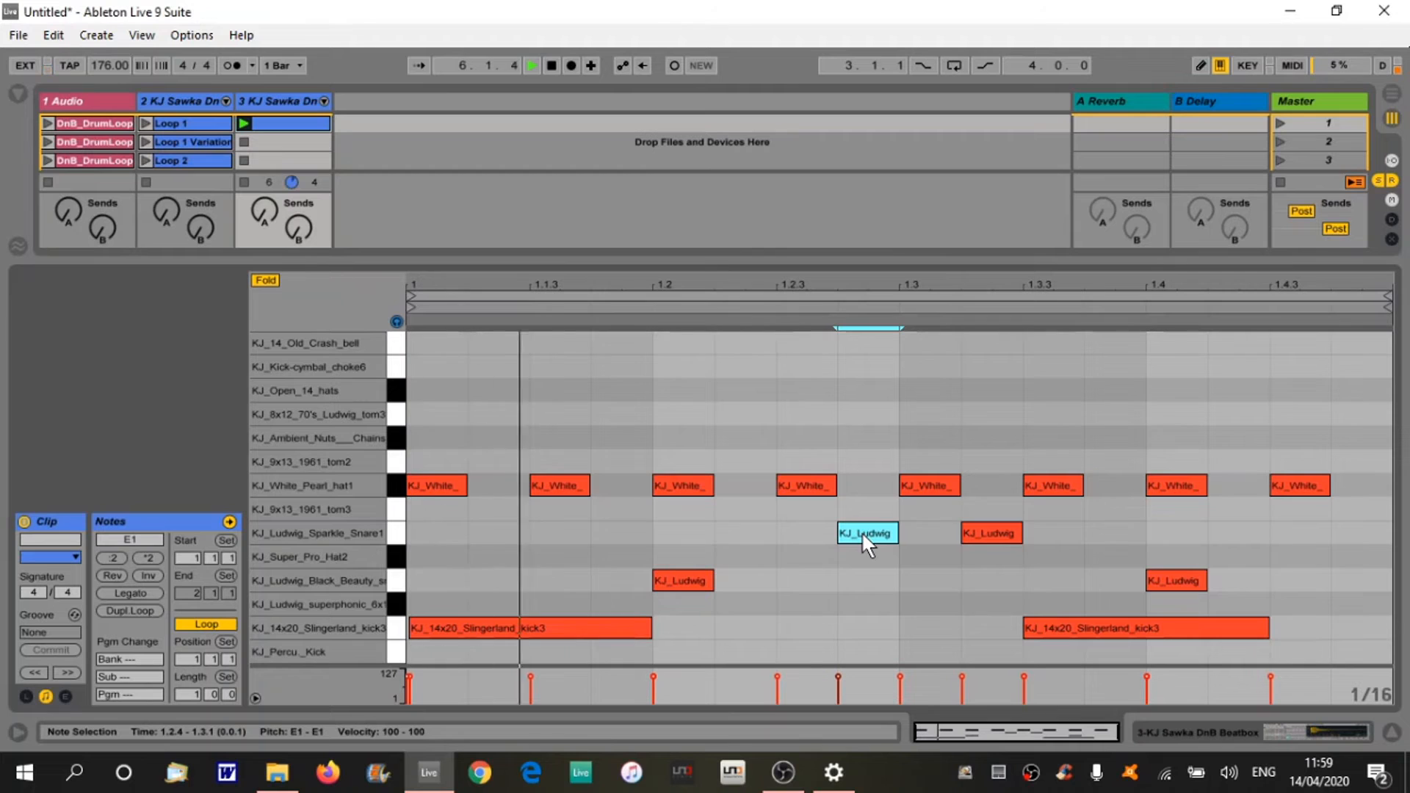
Select both Sparkle Snare1 notes and lower their velocity to 74.
{"action": "left_click", "coordinate": [856, 505]}
{"action": "left_click_drag", "start_coordinate": [837, 505], "coordinate": [1034, 553]}
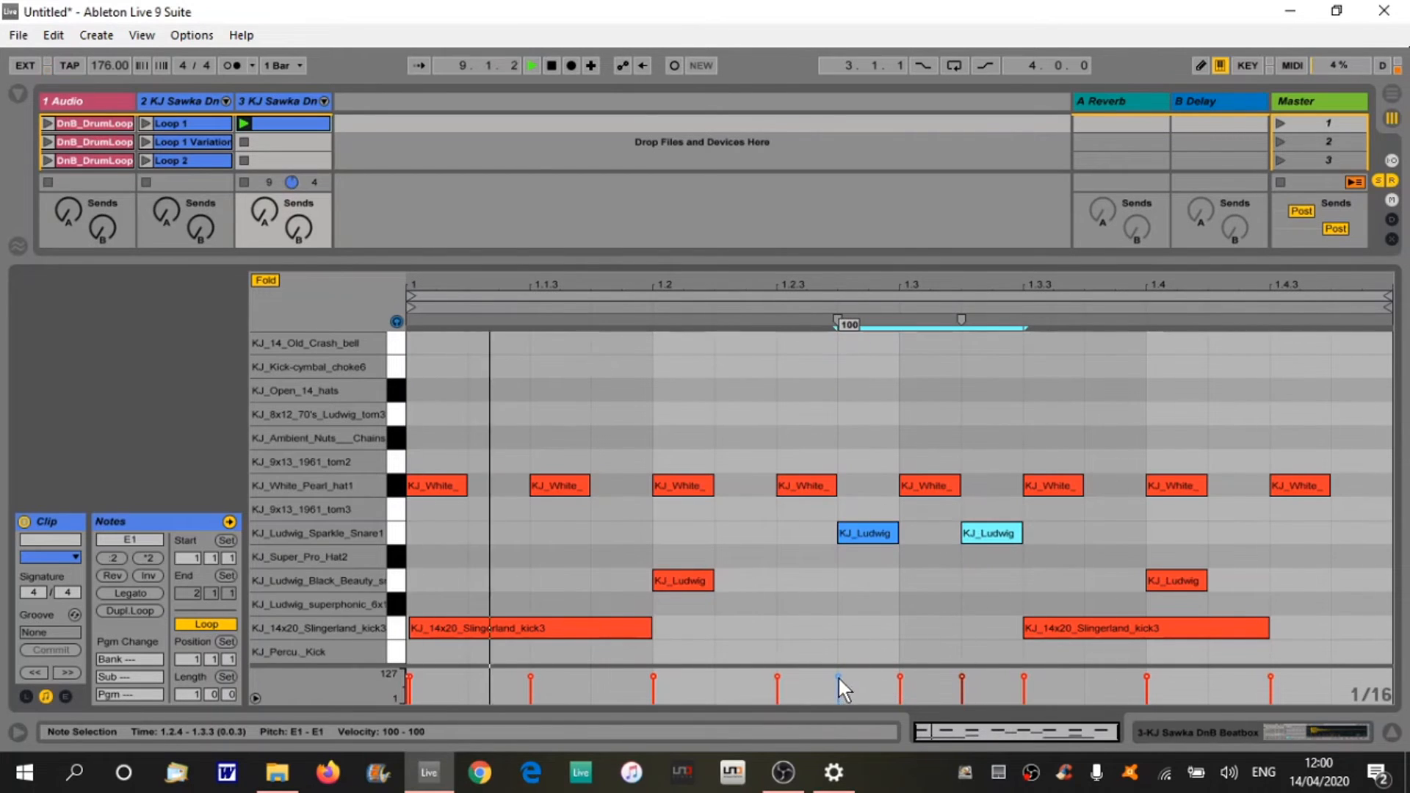
{"action": "left_click_drag", "start_coordinate": [838, 676], "coordinate": [839, 676]}
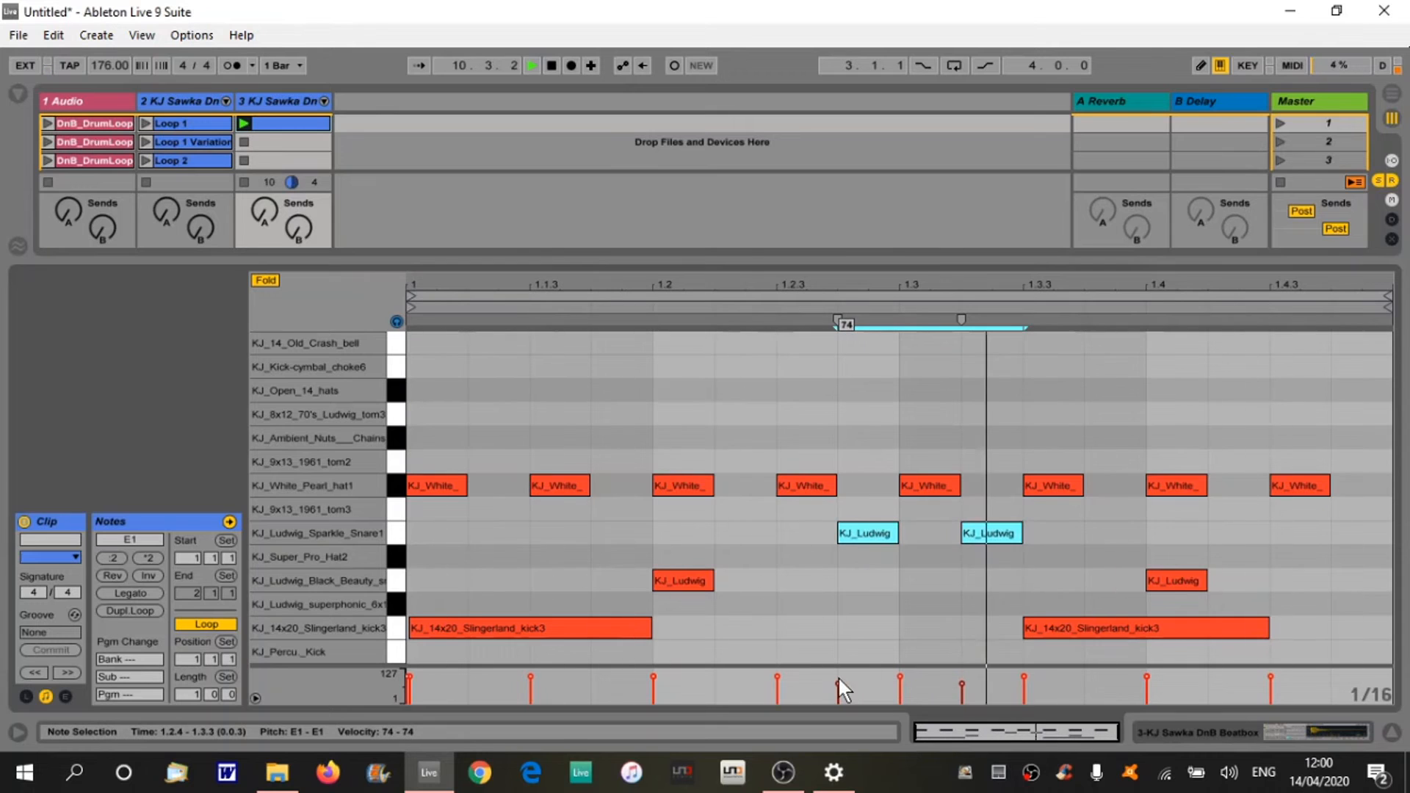
{"action": "left_click", "coordinate": [838, 676]}
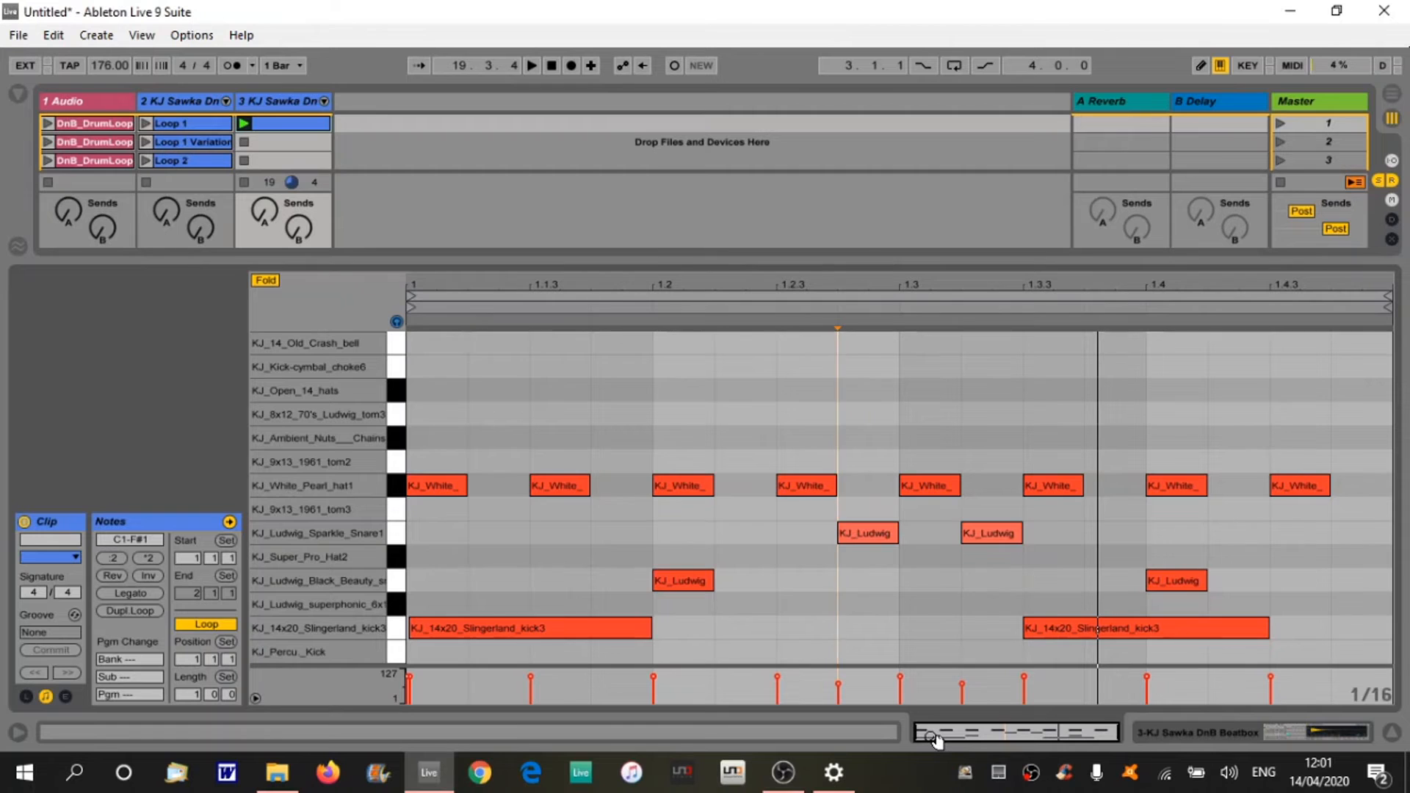
Play the beat, add a White Pearl hat note on 1.4.4, and try the 1.1.3 hat as an open hat.
{"action": "key", "text": "space"}
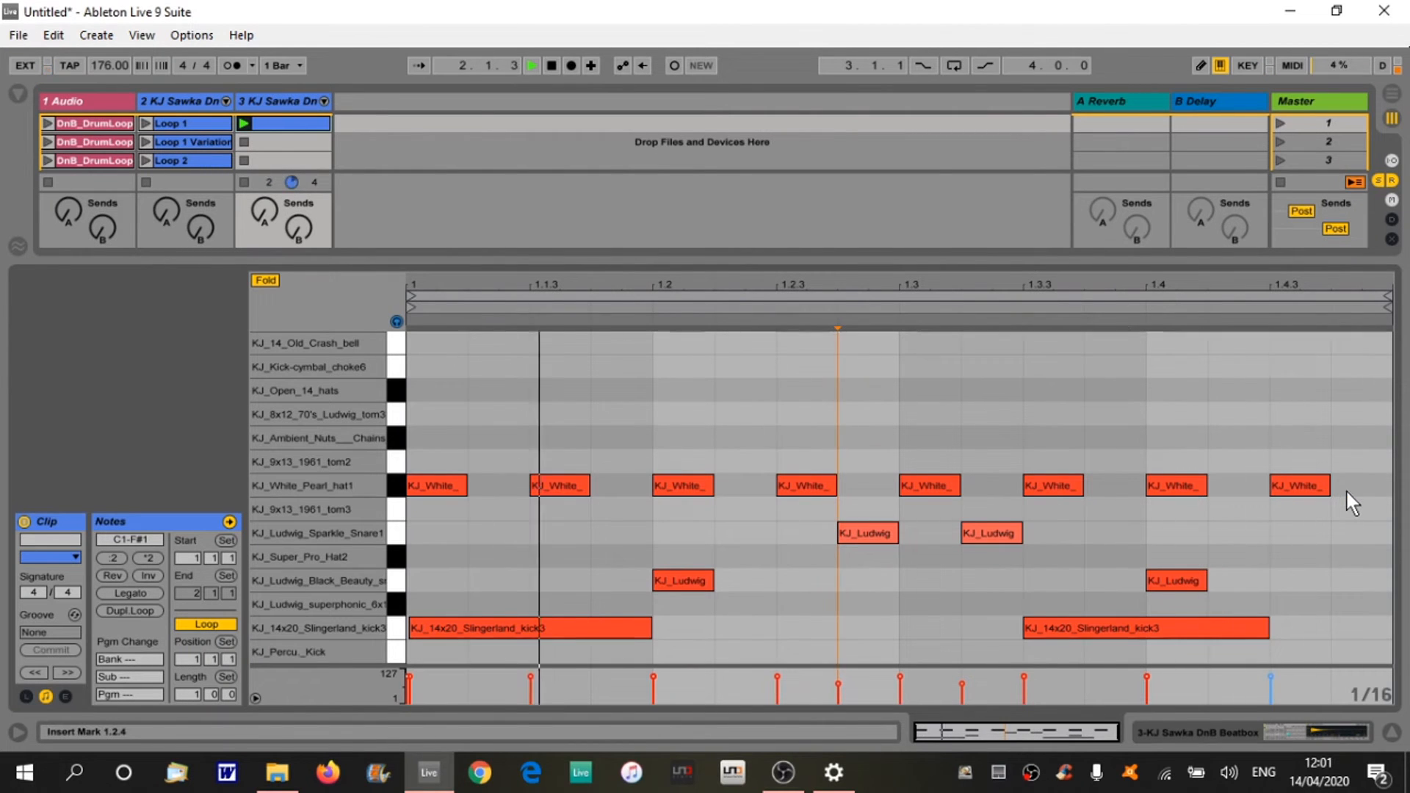
{"action": "double_click", "coordinate": [1364, 485]}
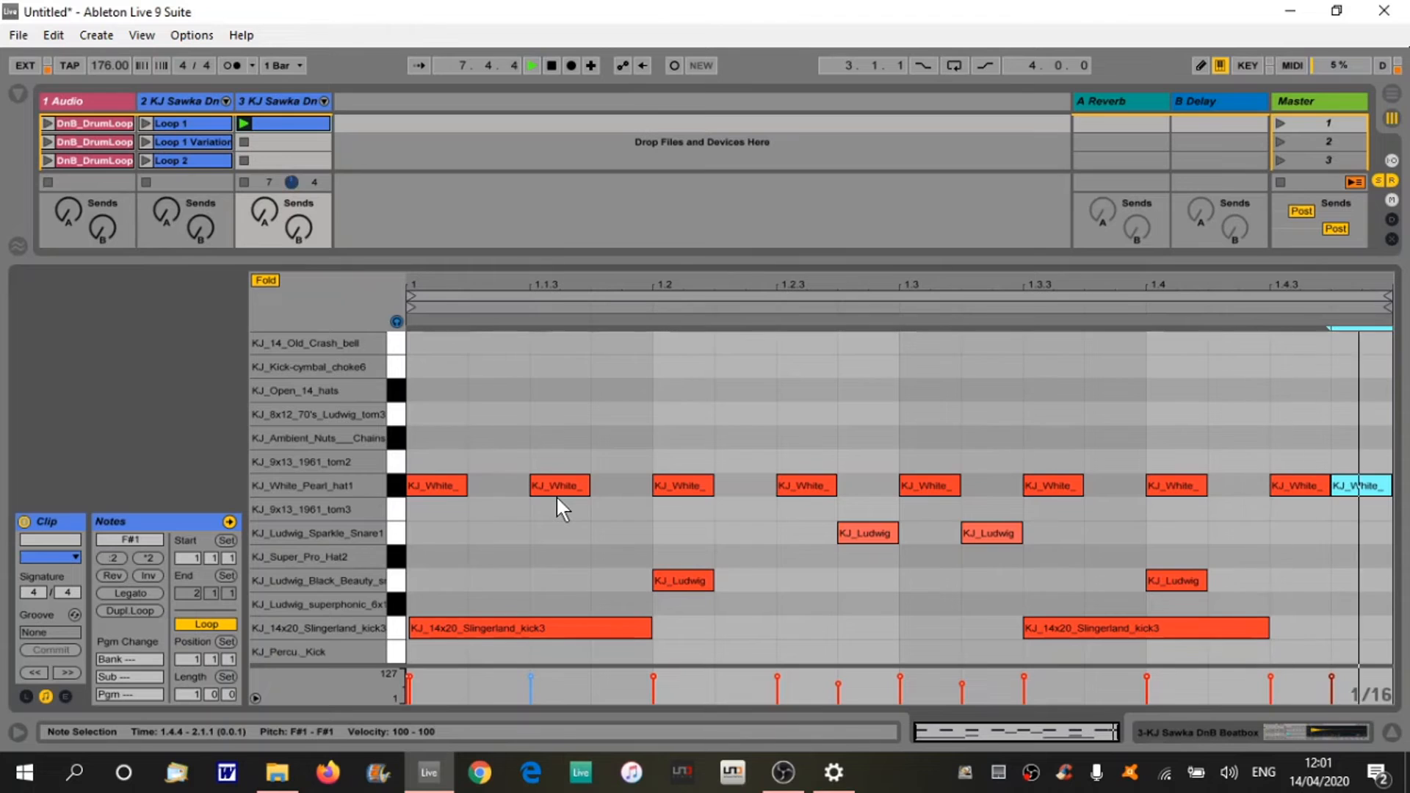
{"action": "left_click_drag", "start_coordinate": [557, 495], "coordinate": [561, 393]}
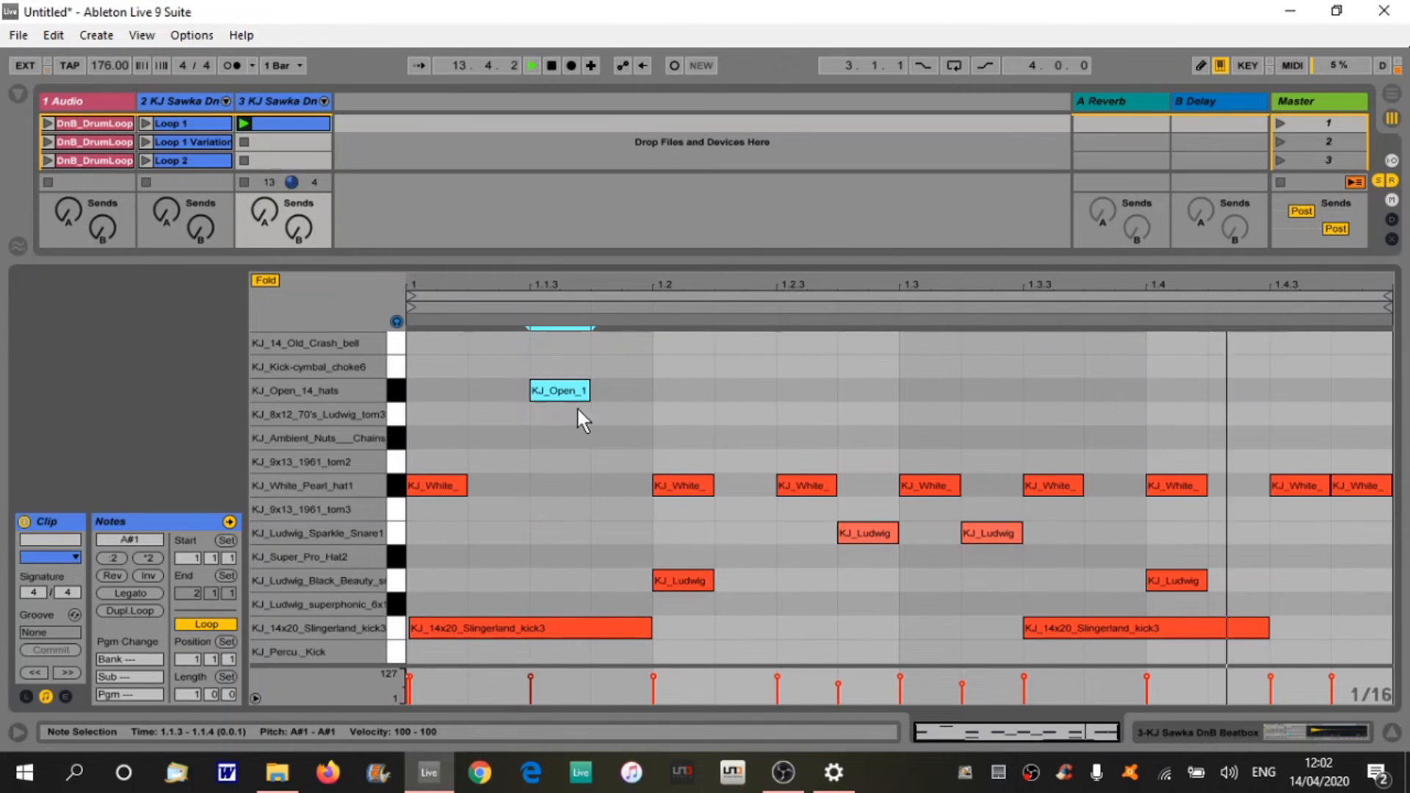
{"action": "left_click_drag", "start_coordinate": [566, 389], "coordinate": [562, 487]}
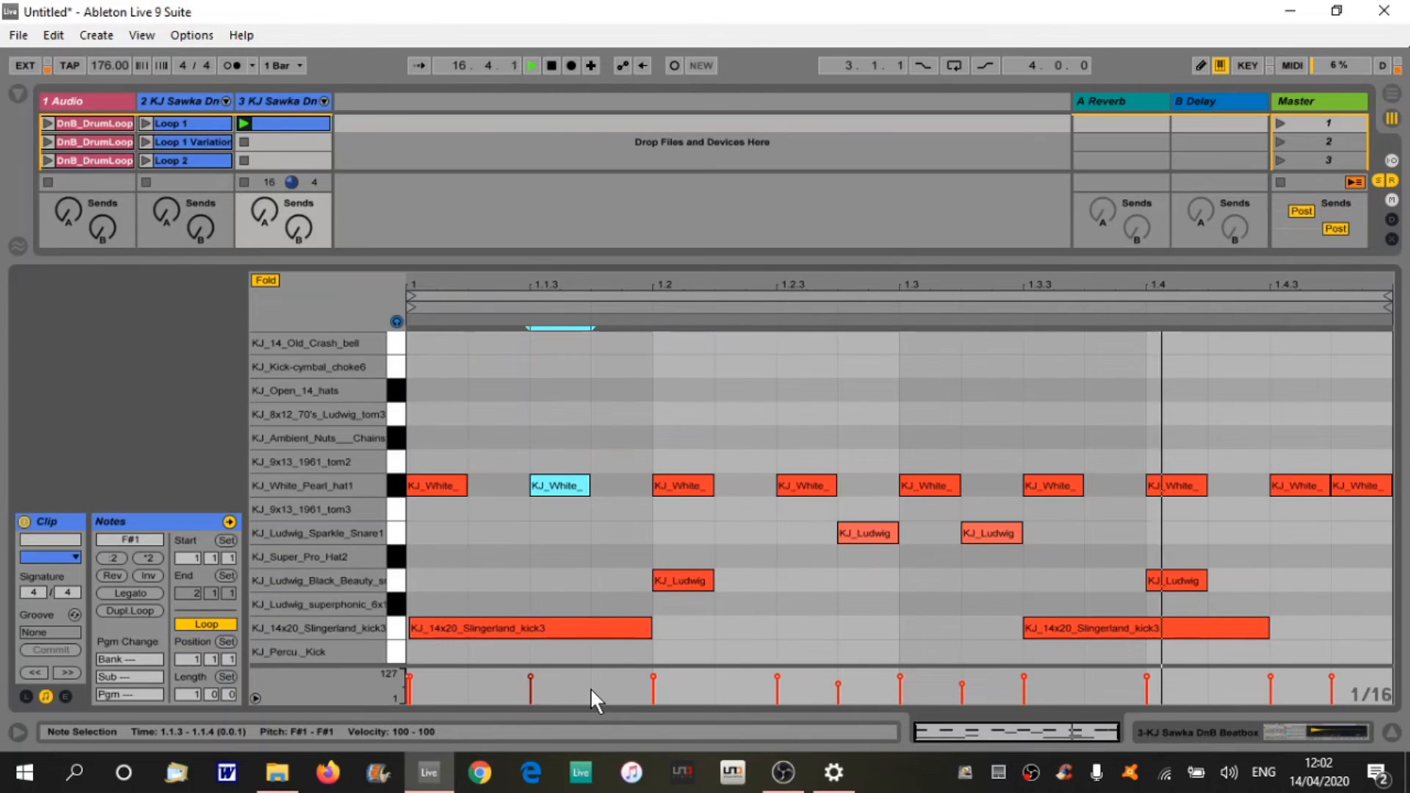
Shorten the first Slingerland kick note to an eighth, add a second eighth-long kick on 1.1.3, and play.
{"action": "left_click", "coordinate": [564, 627]}
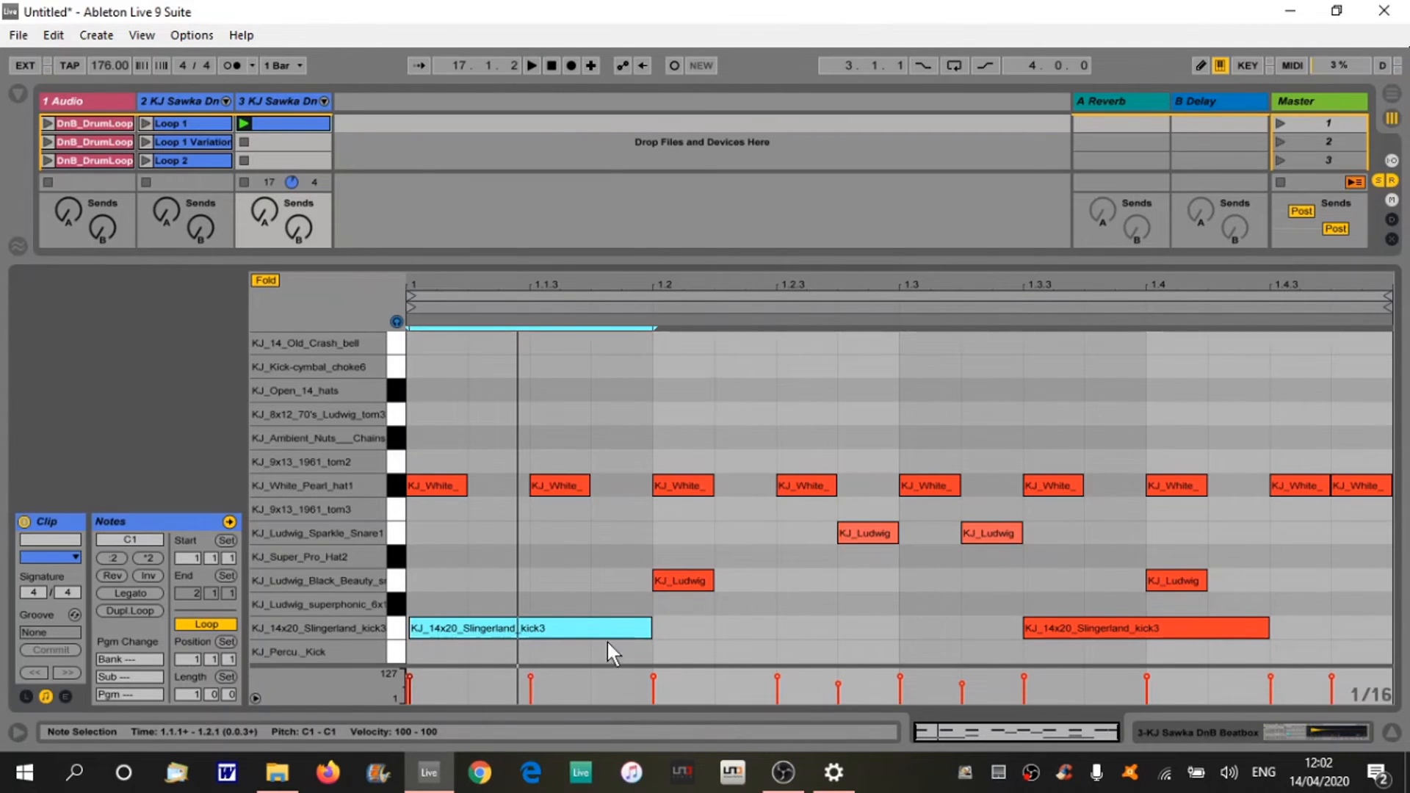
{"action": "left_click_drag", "start_coordinate": [649, 629], "coordinate": [522, 629]}
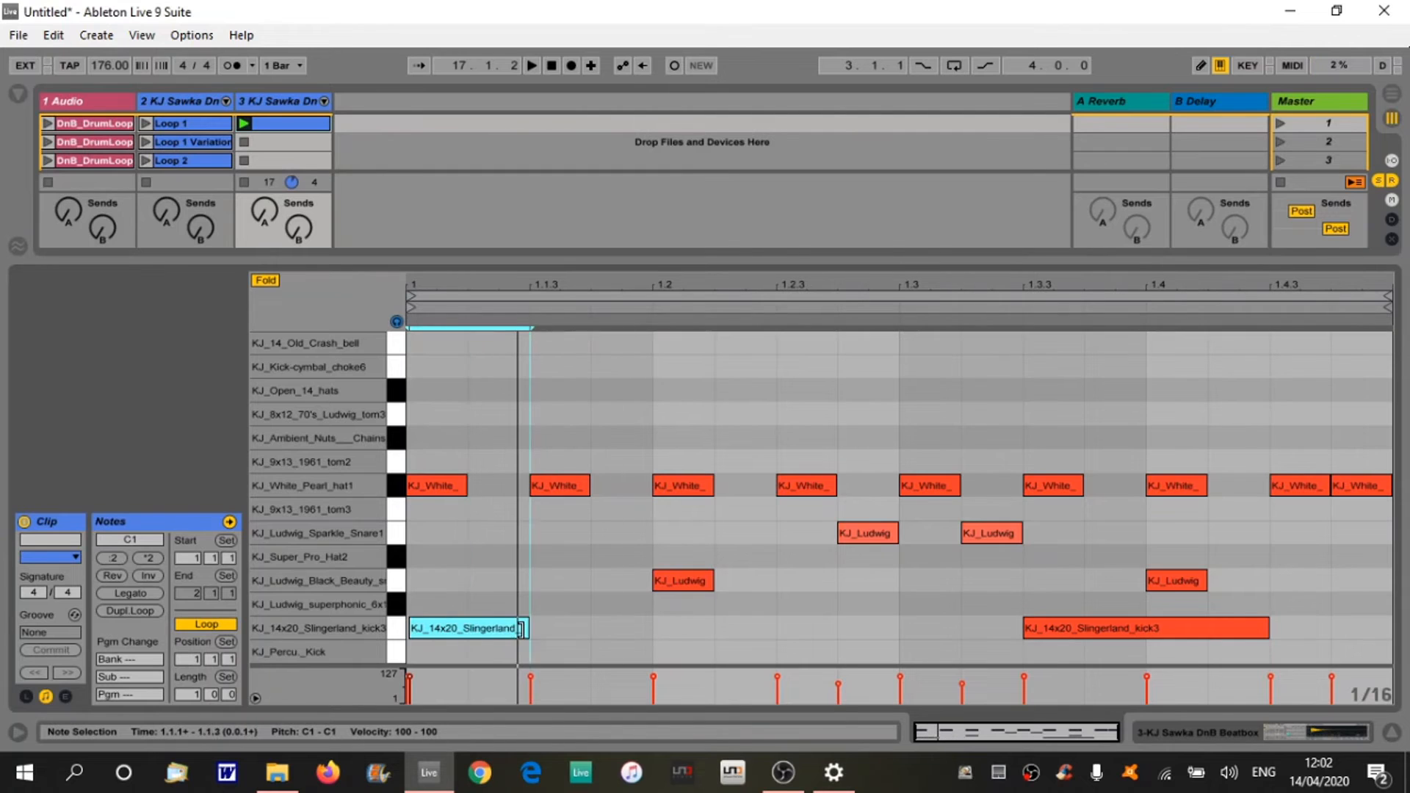
{"action": "double_click", "coordinate": [546, 628]}
{"action": "left_click_drag", "start_coordinate": [592, 627], "coordinate": [649, 628]}
{"action": "key", "text": "space"}
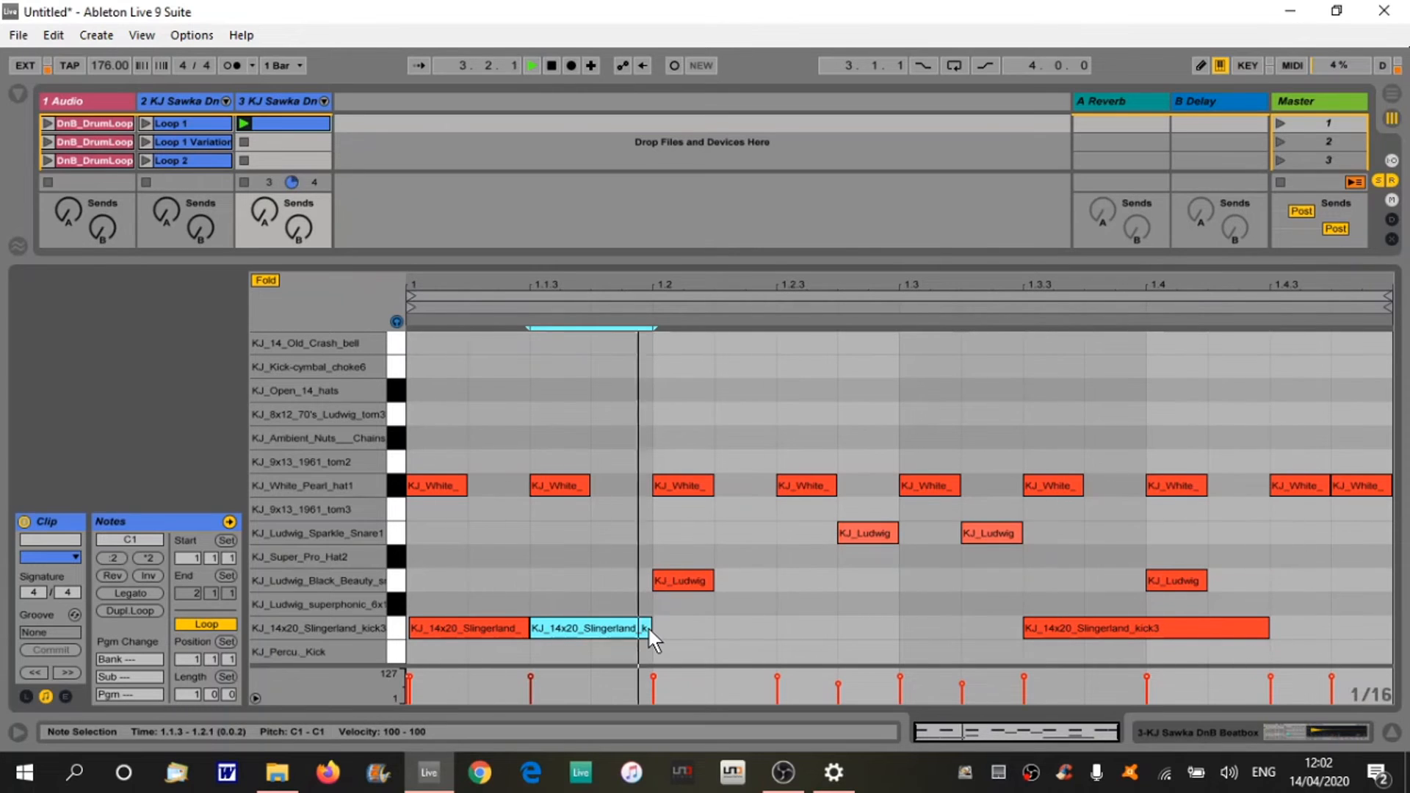
Stop playback, remove the kick note on 1.1.3, and extend the first kick back to beat 1.2.
{"action": "left_click", "coordinate": [550, 66]}
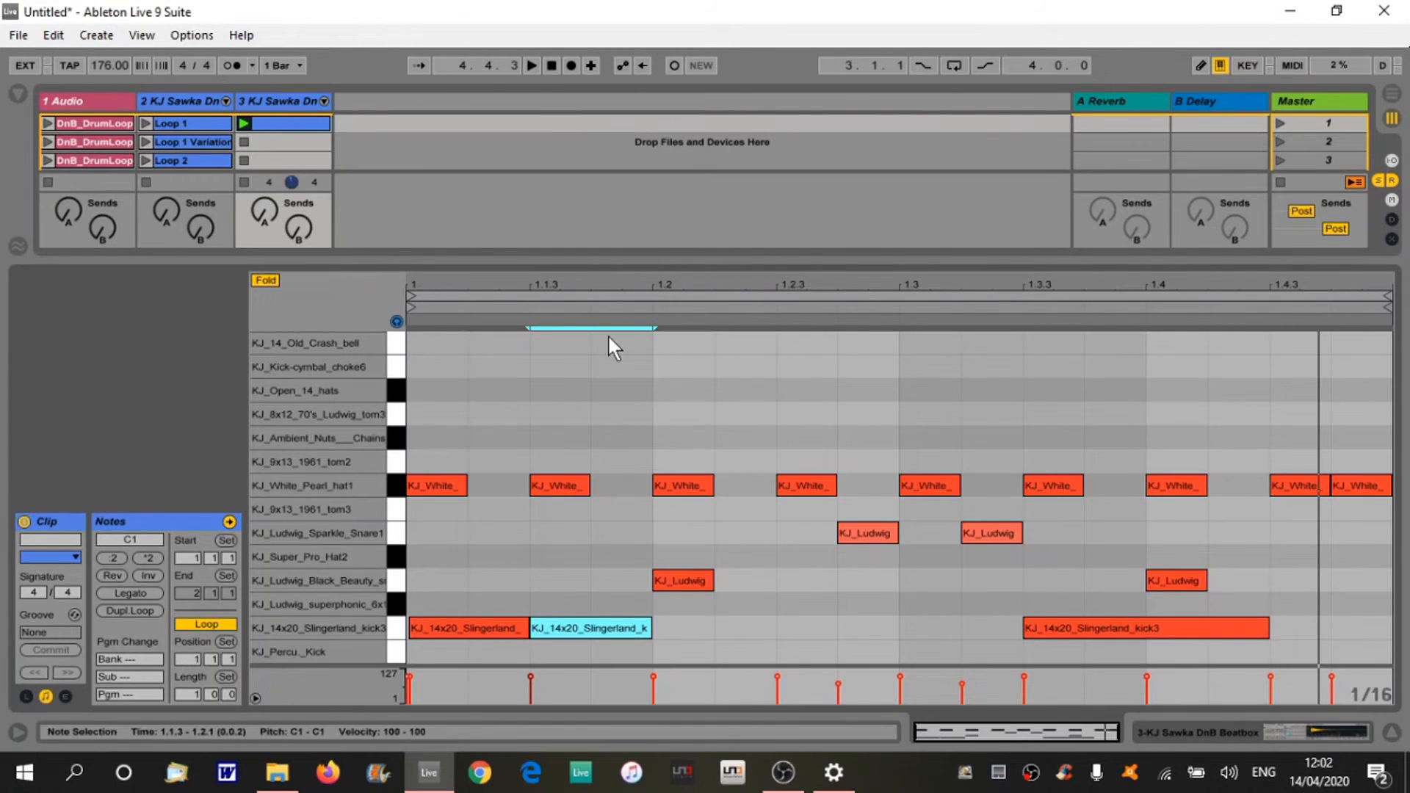
{"action": "double_click", "coordinate": [609, 625]}
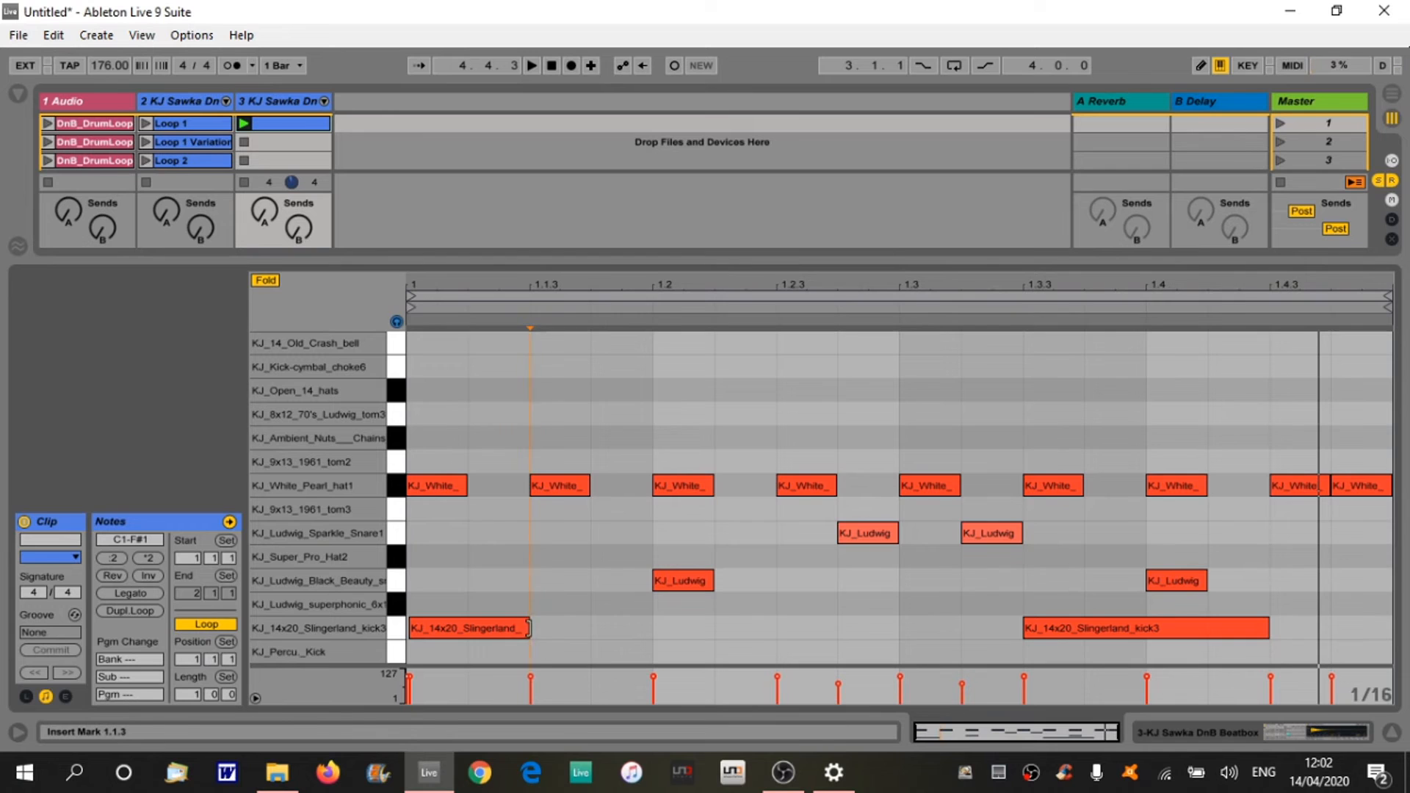
{"action": "left_click_drag", "start_coordinate": [527, 628], "coordinate": [647, 633]}
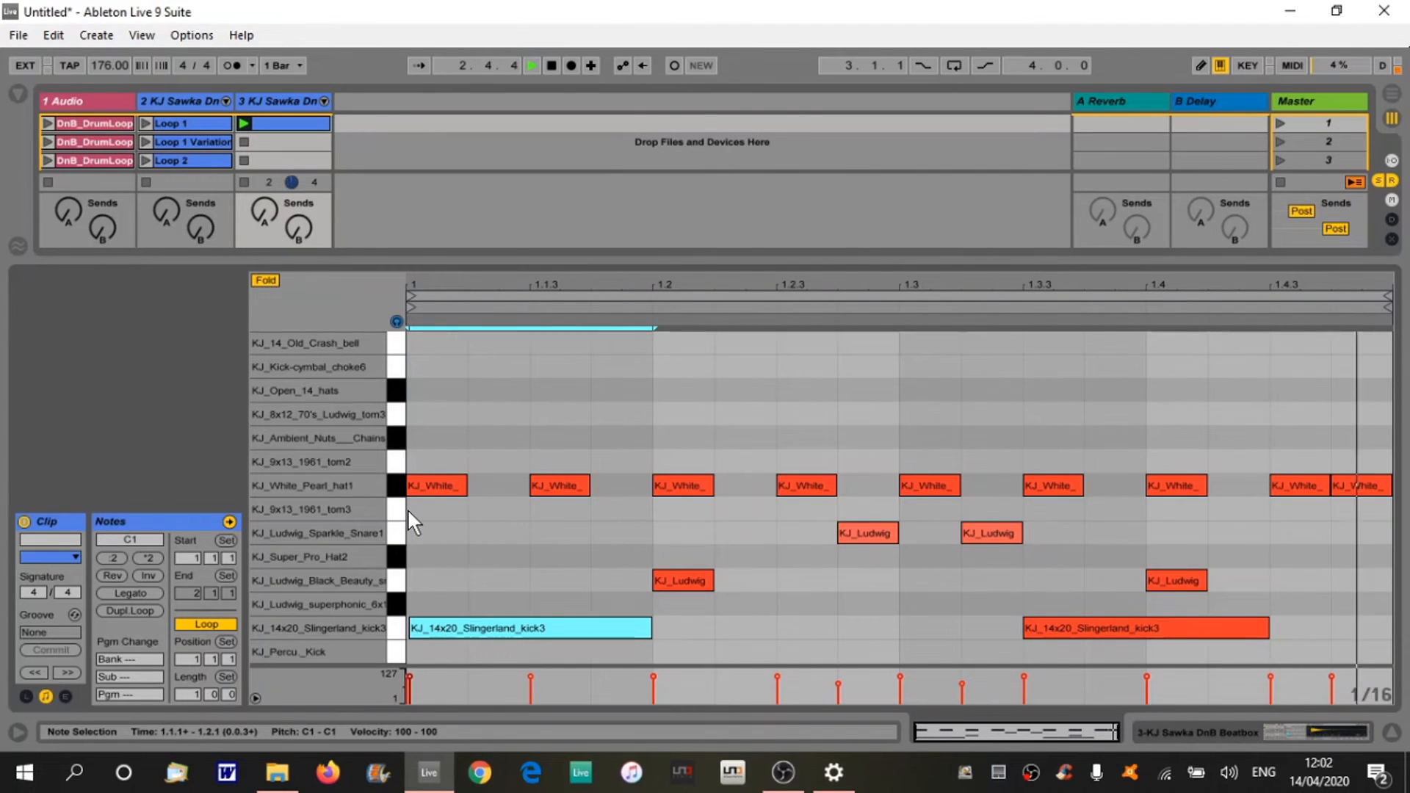
Remove the White Pearl hat note on 1.4.4 and move the one on 1.4.3 to the Sparkle Snare1 row.
{"action": "double_click", "coordinate": [1345, 482]}
{"action": "left_click_drag", "start_coordinate": [1310, 485], "coordinate": [1306, 531]}
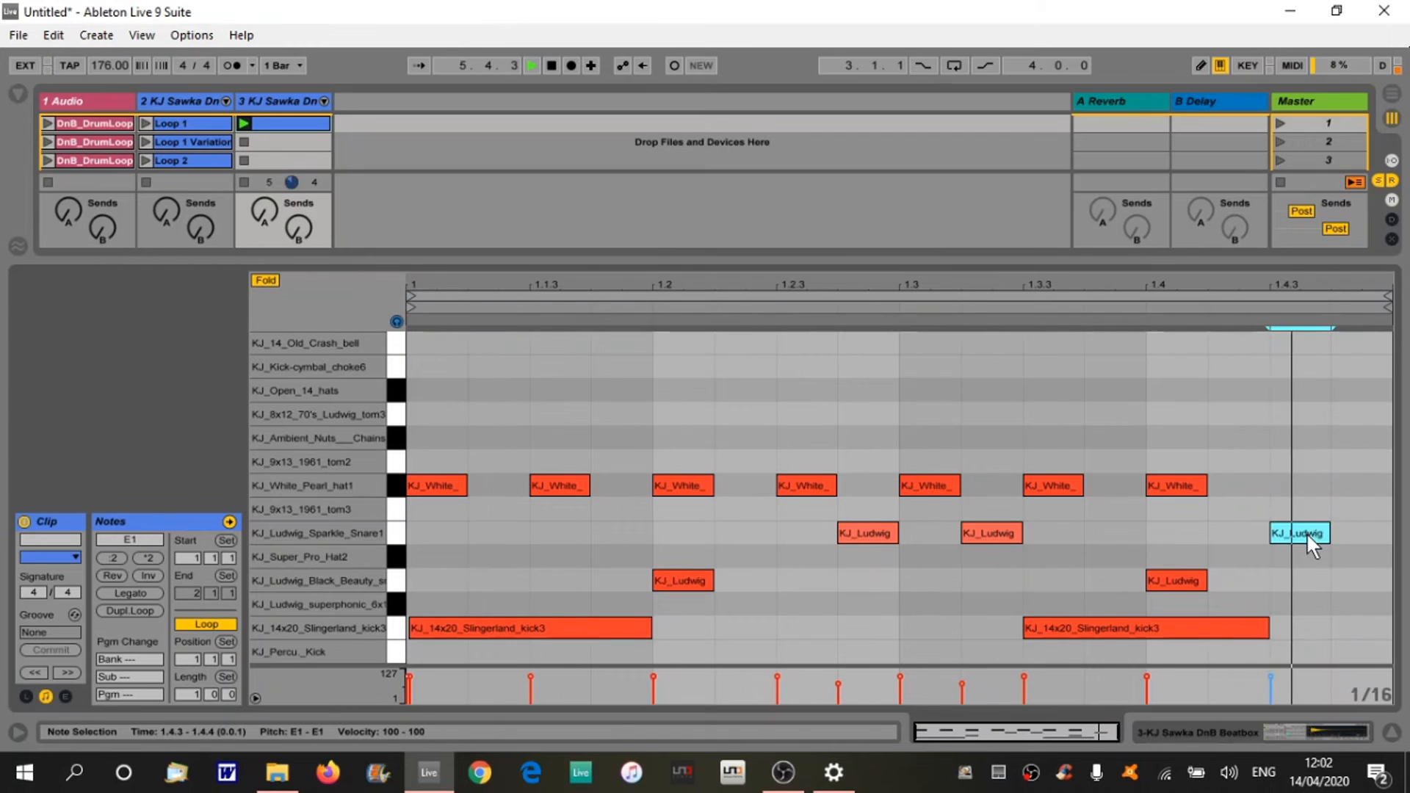
{"action": "double_click", "coordinate": [1306, 489]}
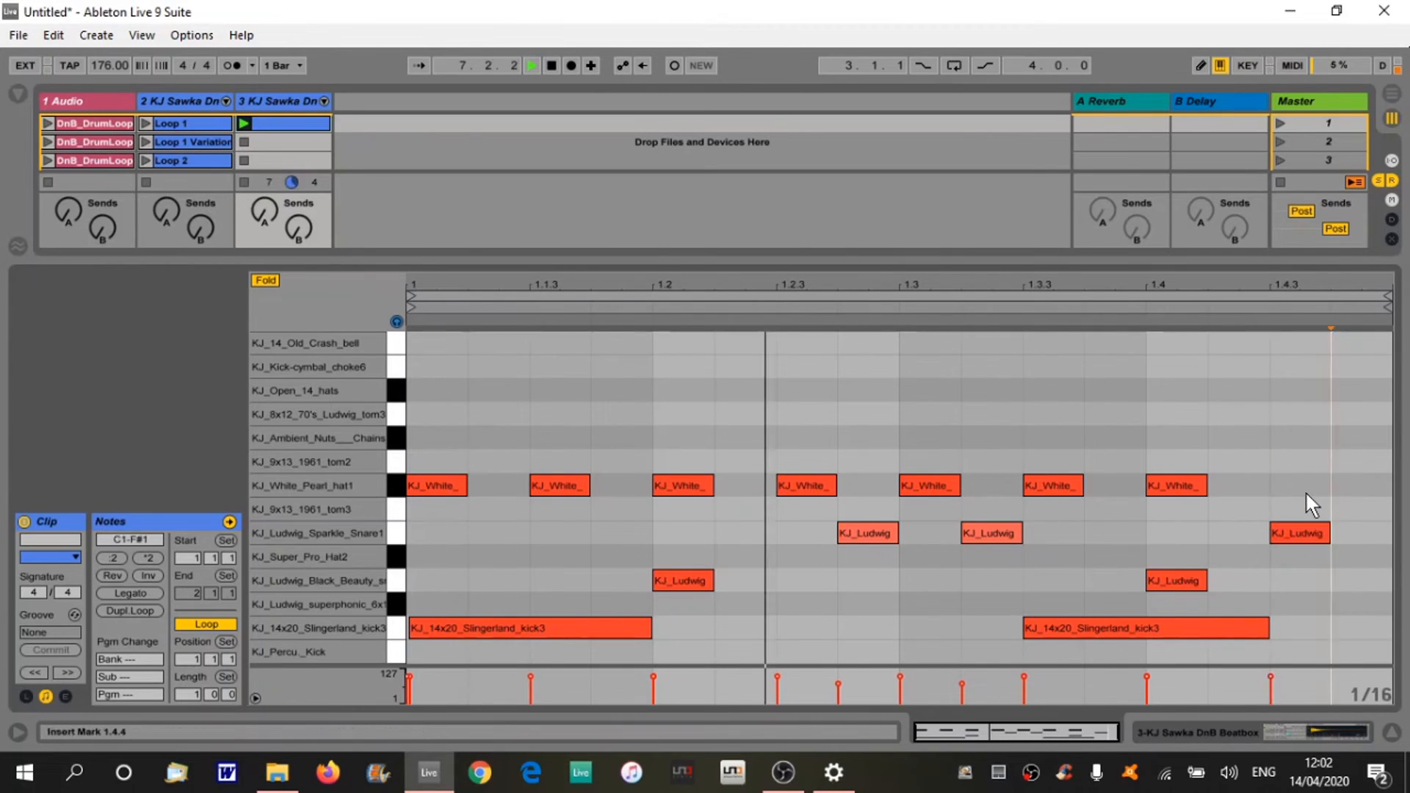
Put a White Pearl hat note back on 1.4.3 and place the ghost Sparkle Snare1 note on 1.4.4 instead of 1.4.3.
{"action": "left_click", "coordinate": [1307, 532]}
{"action": "left_click_drag", "start_coordinate": [1306, 527], "coordinate": [1306, 517]}
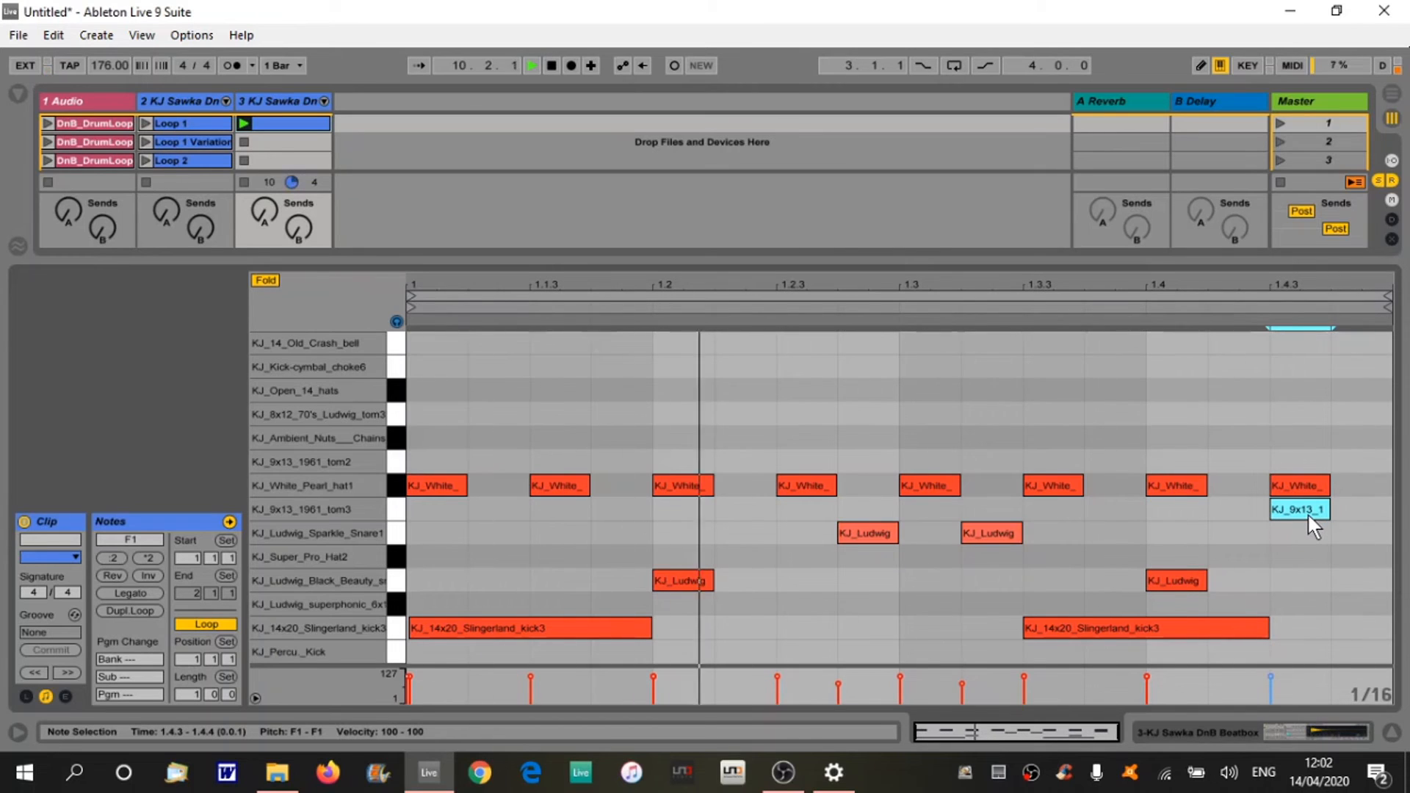
{"action": "left_click_drag", "start_coordinate": [1307, 513], "coordinate": [1347, 501], "text": "ctrl"}
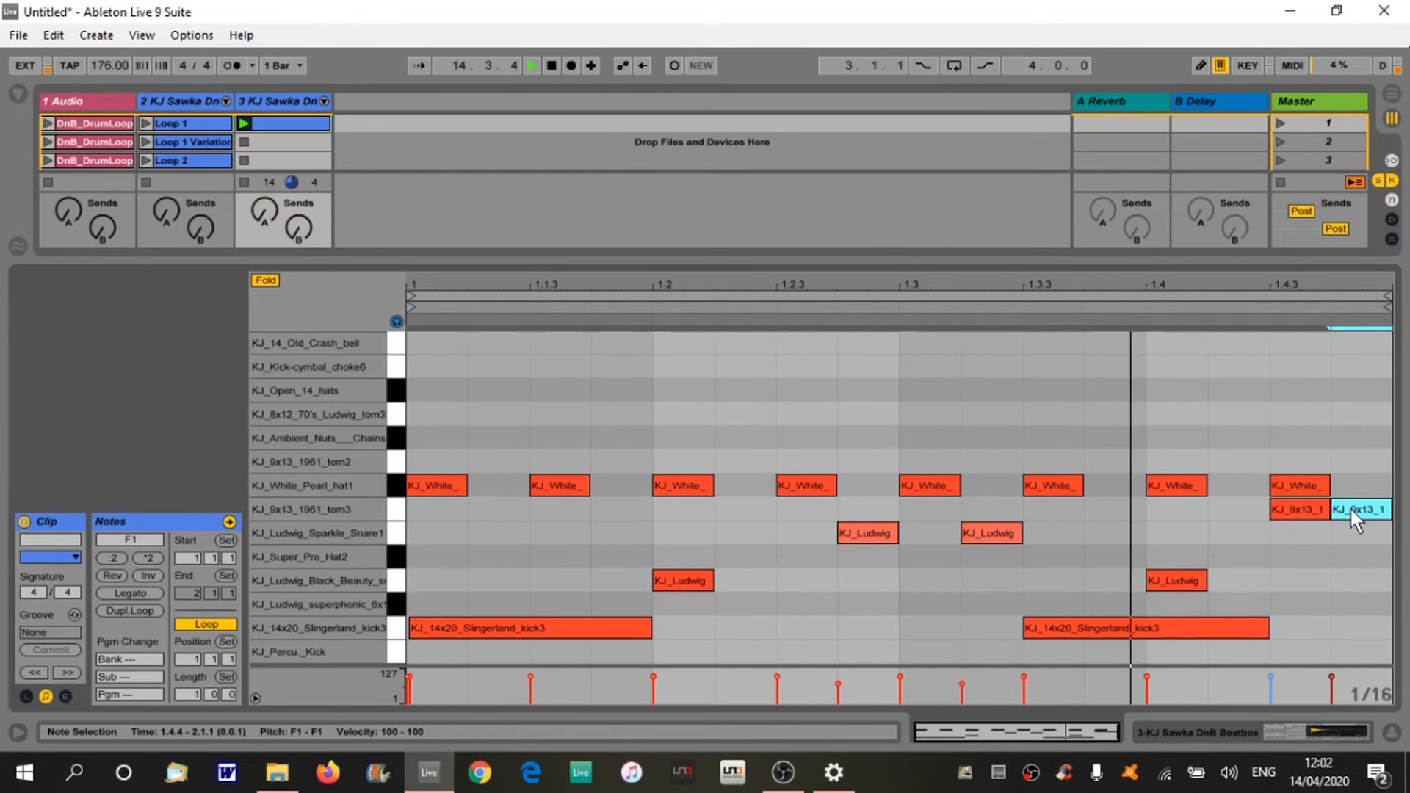
{"action": "left_click", "coordinate": [1303, 510]}
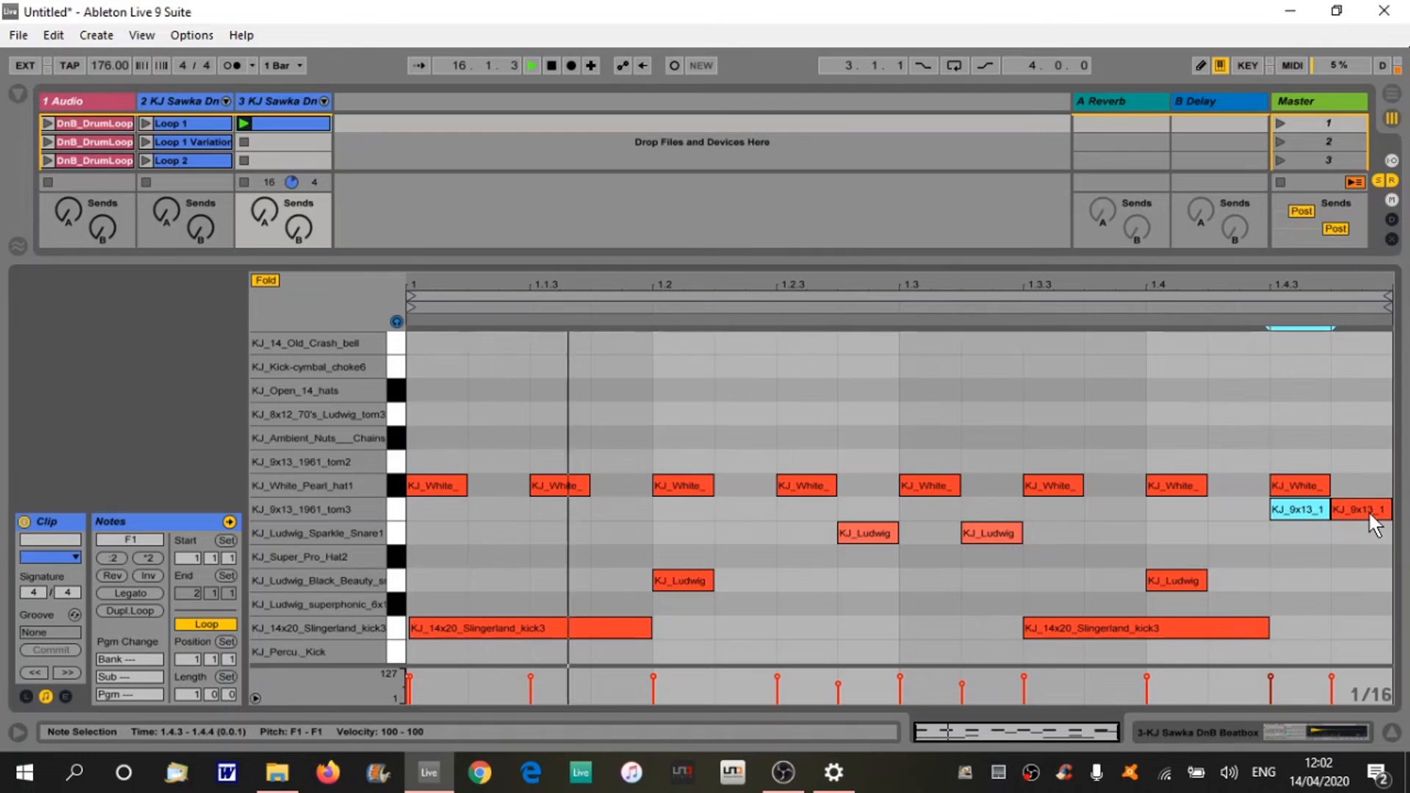
{"action": "key", "text": "Delete"}
{"action": "left_click_drag", "start_coordinate": [1355, 506], "coordinate": [1355, 527]}
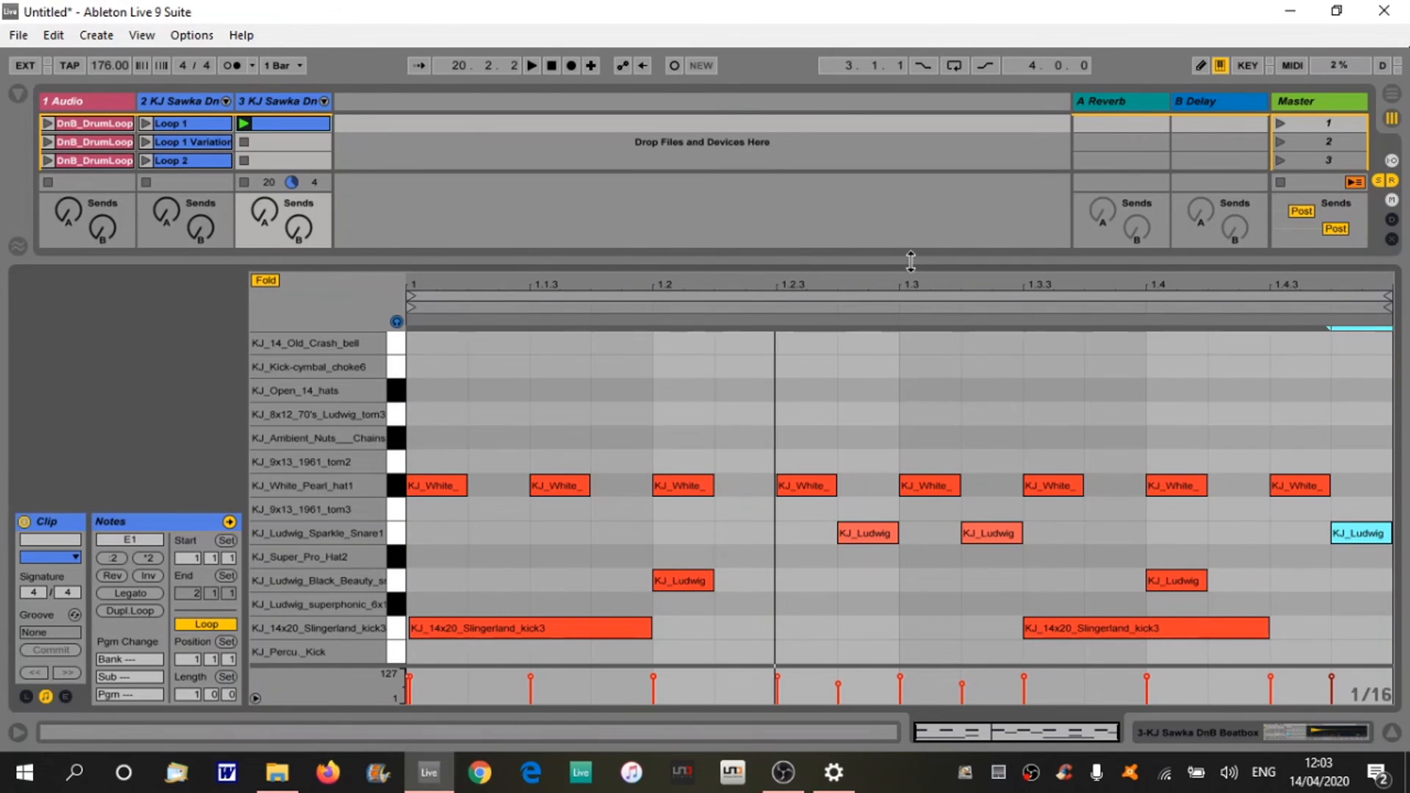
Open the Loop 8 MIDI clip on track 2, play it without the audio loop, and stop the clip.
{"action": "left_click_drag", "start_coordinate": [910, 277], "coordinate": [890, 518]}
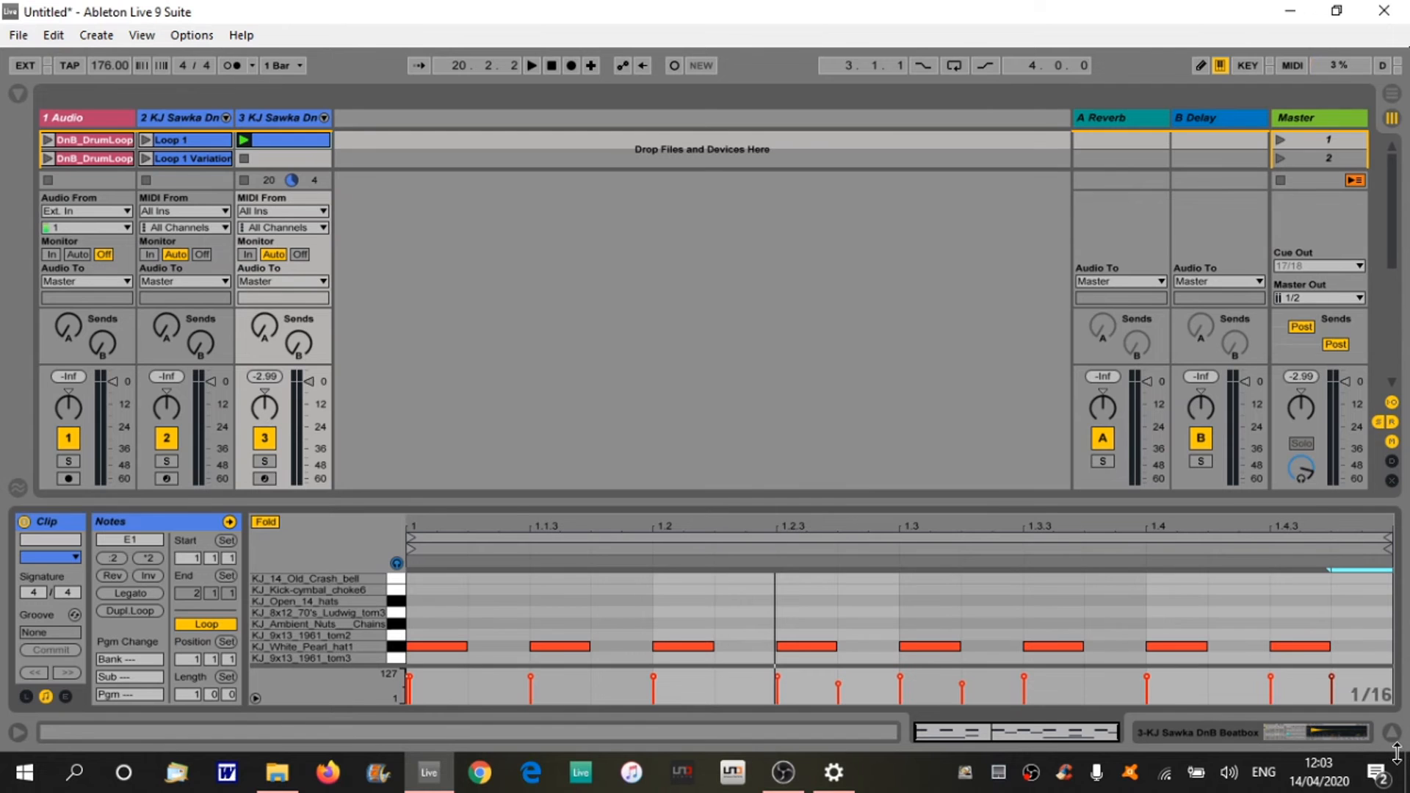
{"action": "left_click", "coordinate": [1386, 733]}
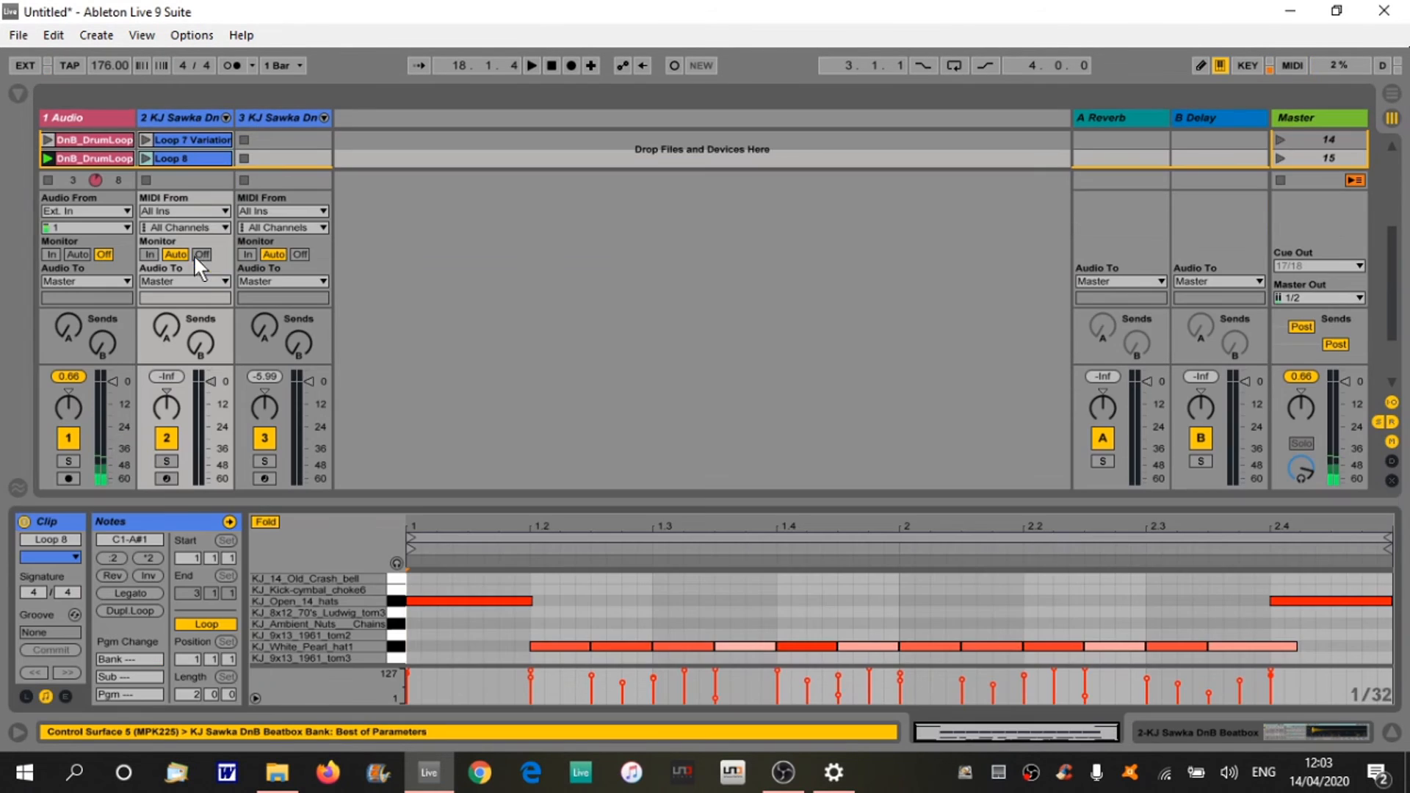
{"action": "double_click", "coordinate": [194, 259]}
{"action": "left_click_drag", "start_coordinate": [620, 504], "coordinate": [611, 427]}
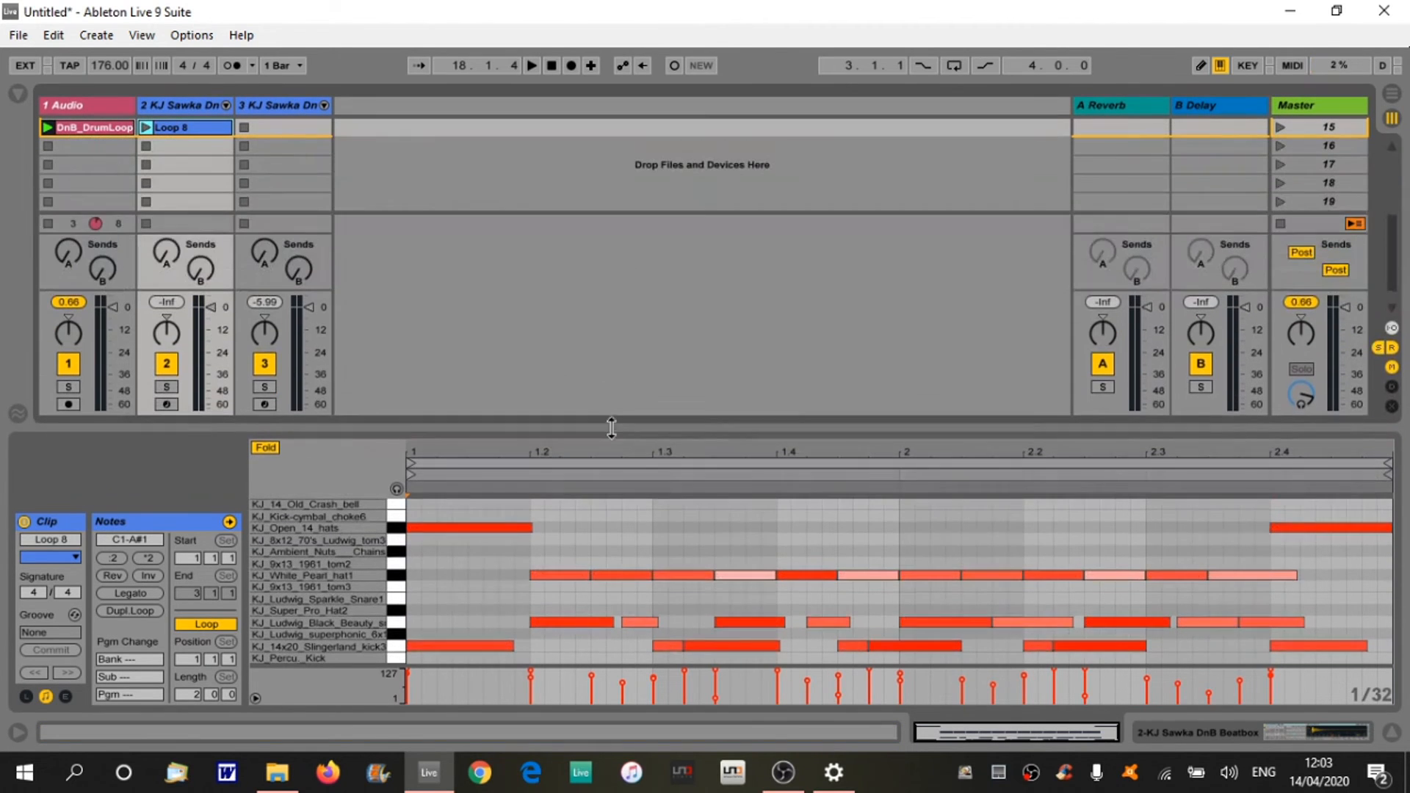
{"action": "left_click", "coordinate": [147, 127]}
{"action": "left_click", "coordinate": [49, 145]}
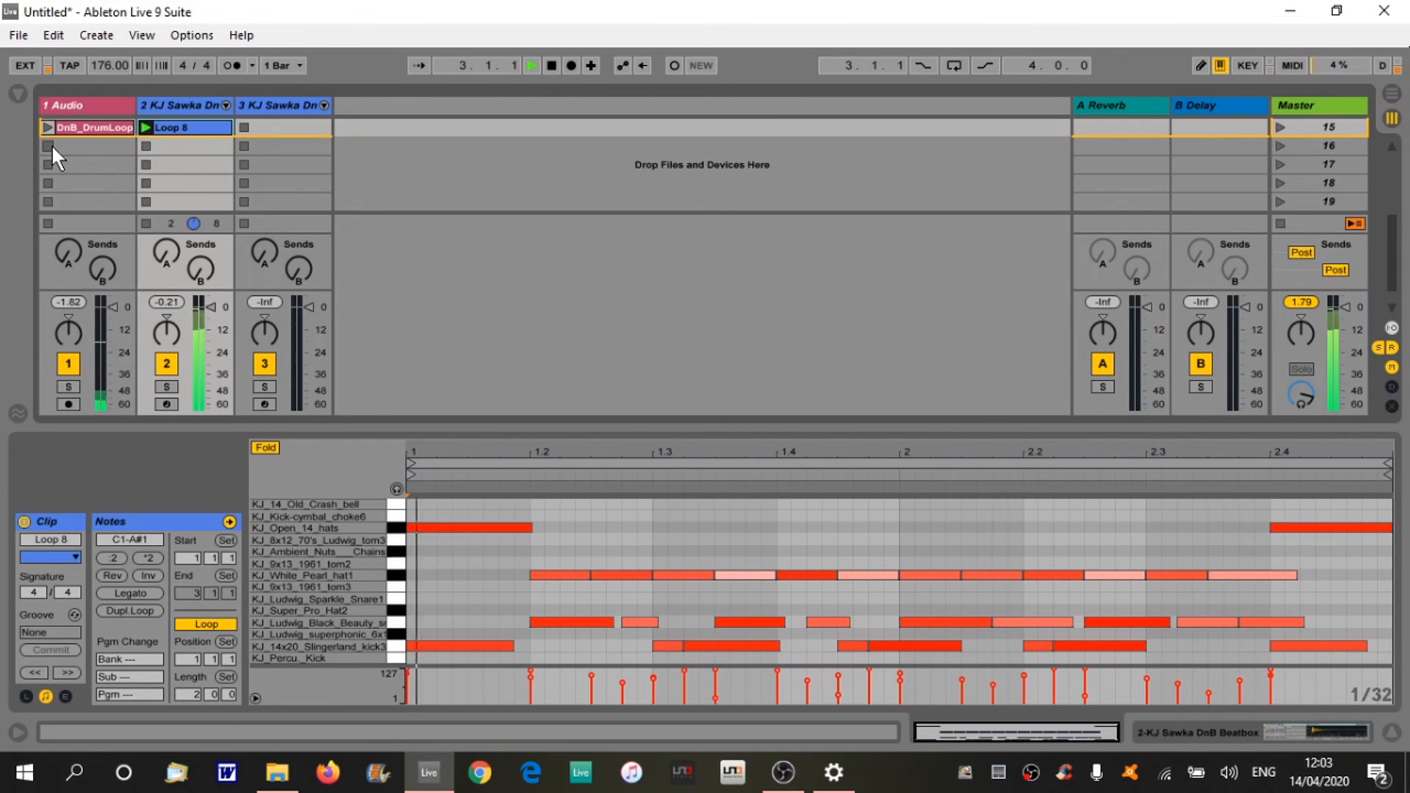
{"action": "left_click", "coordinate": [146, 145]}
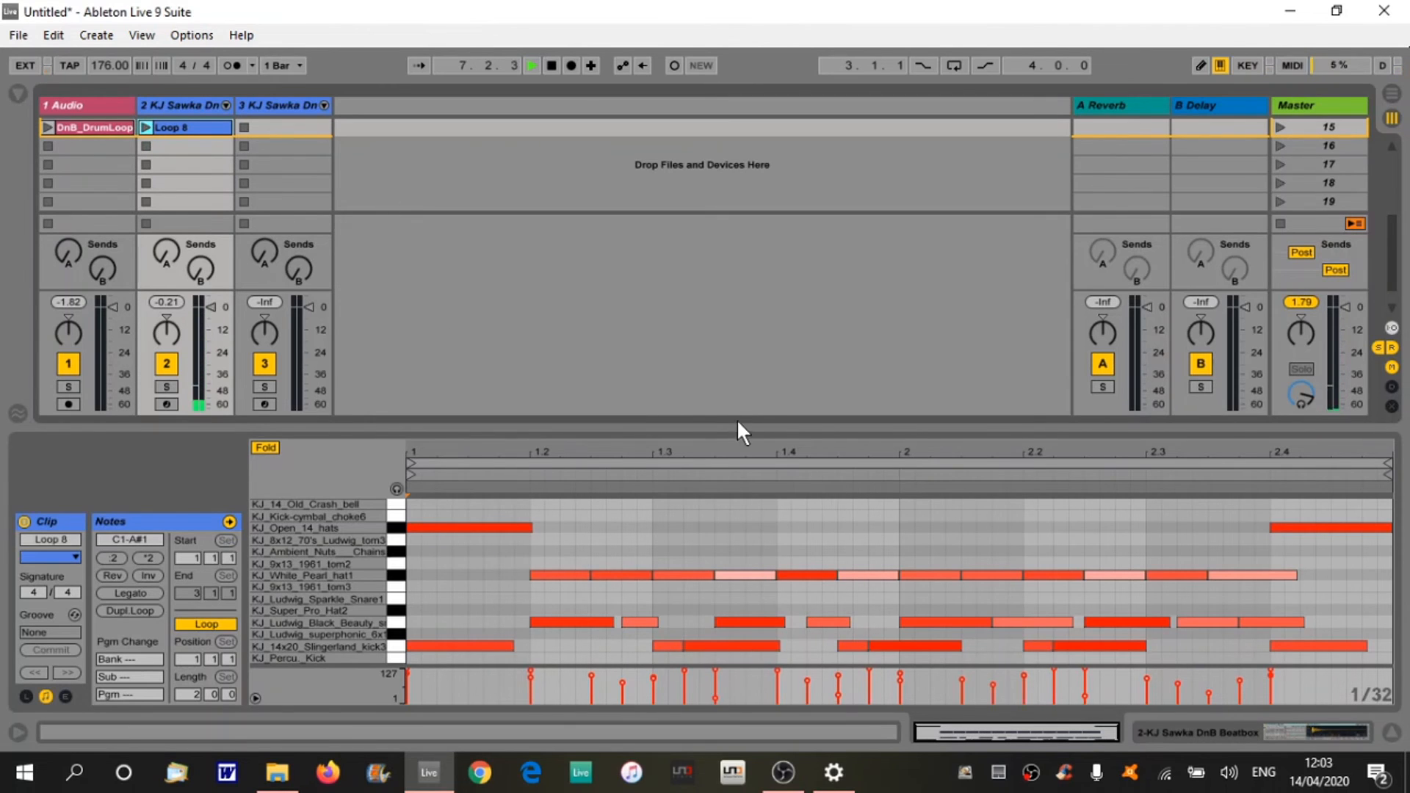
Look at the DnB_DrumLoop5 audio clip on track 1, play the DnB_DrumLoop6 audio clip in scene 12, and stop playback.
{"action": "left_click_drag", "start_coordinate": [741, 426], "coordinate": [733, 487]}
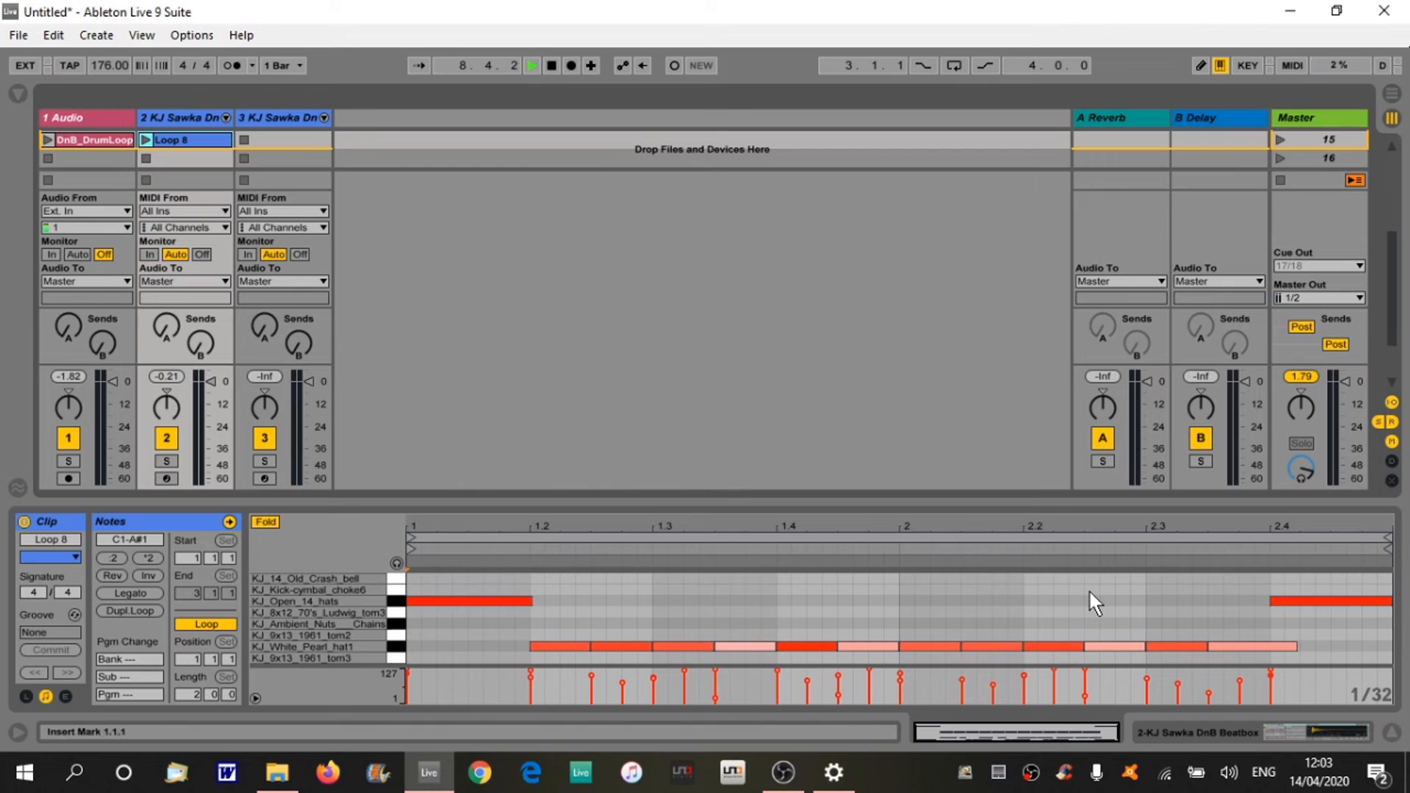
{"action": "left_click", "coordinate": [1392, 732]}
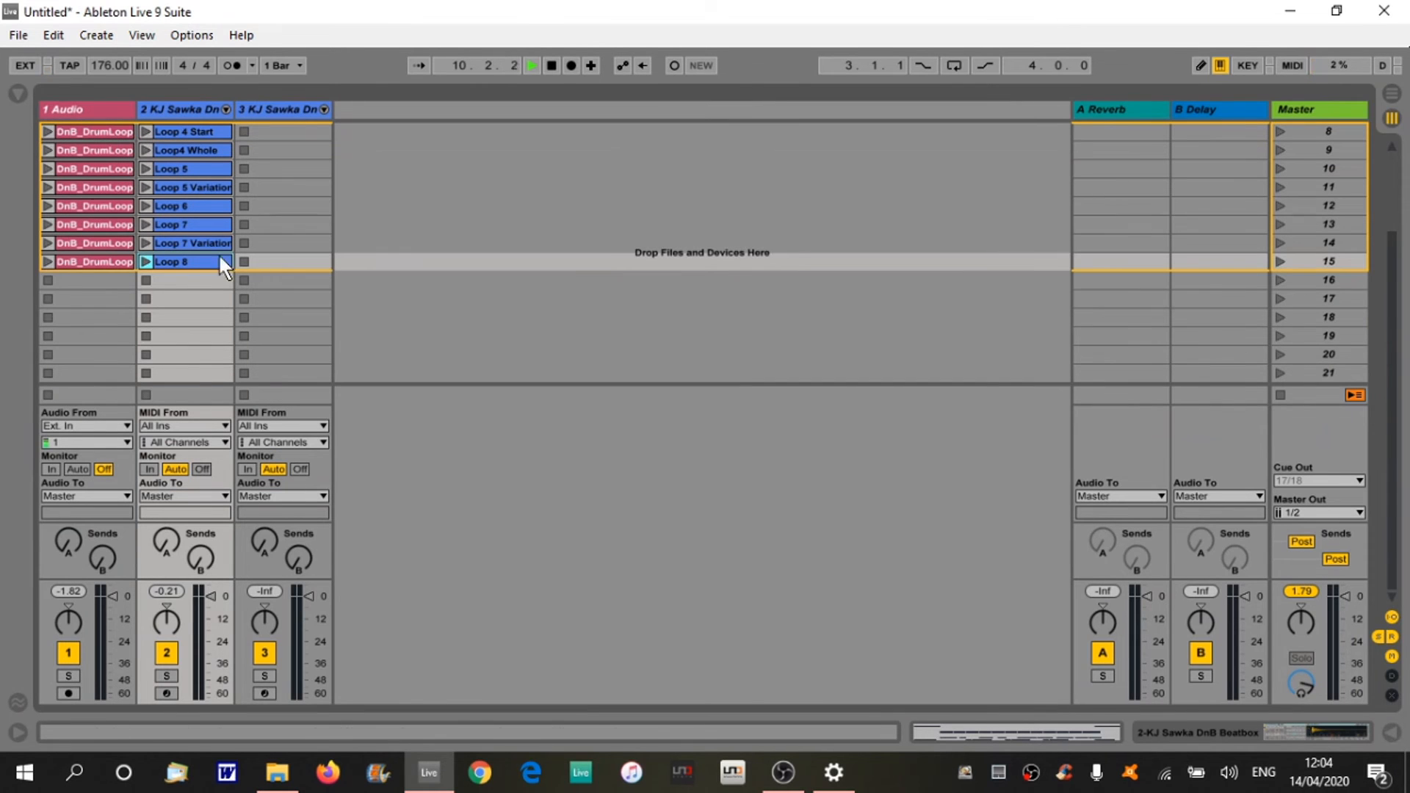
{"action": "double_click", "coordinate": [78, 172]}
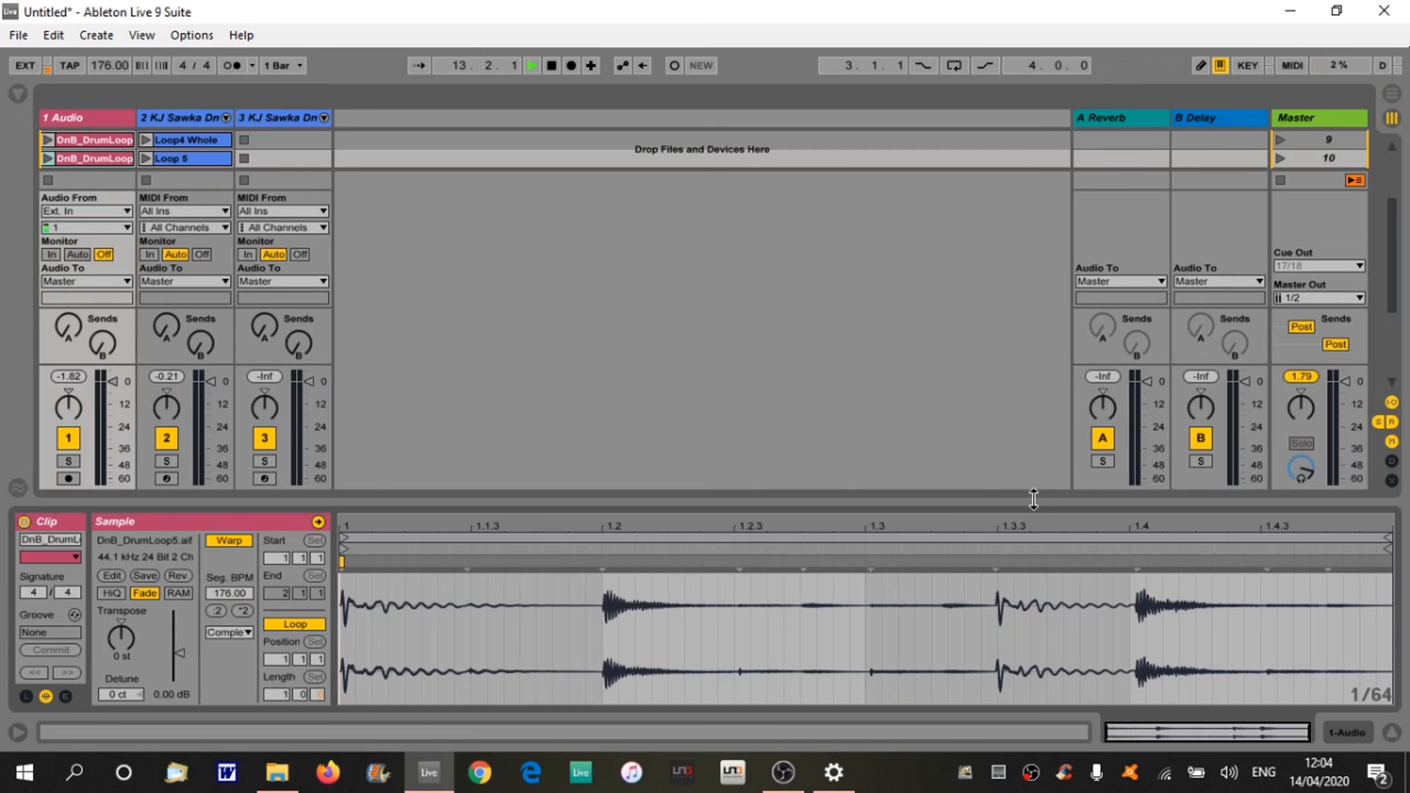
{"action": "scroll", "coordinate": [44, 159], "scroll_direction": "down", "scroll_amount": 1}
{"action": "left_click", "coordinate": [44, 160]}
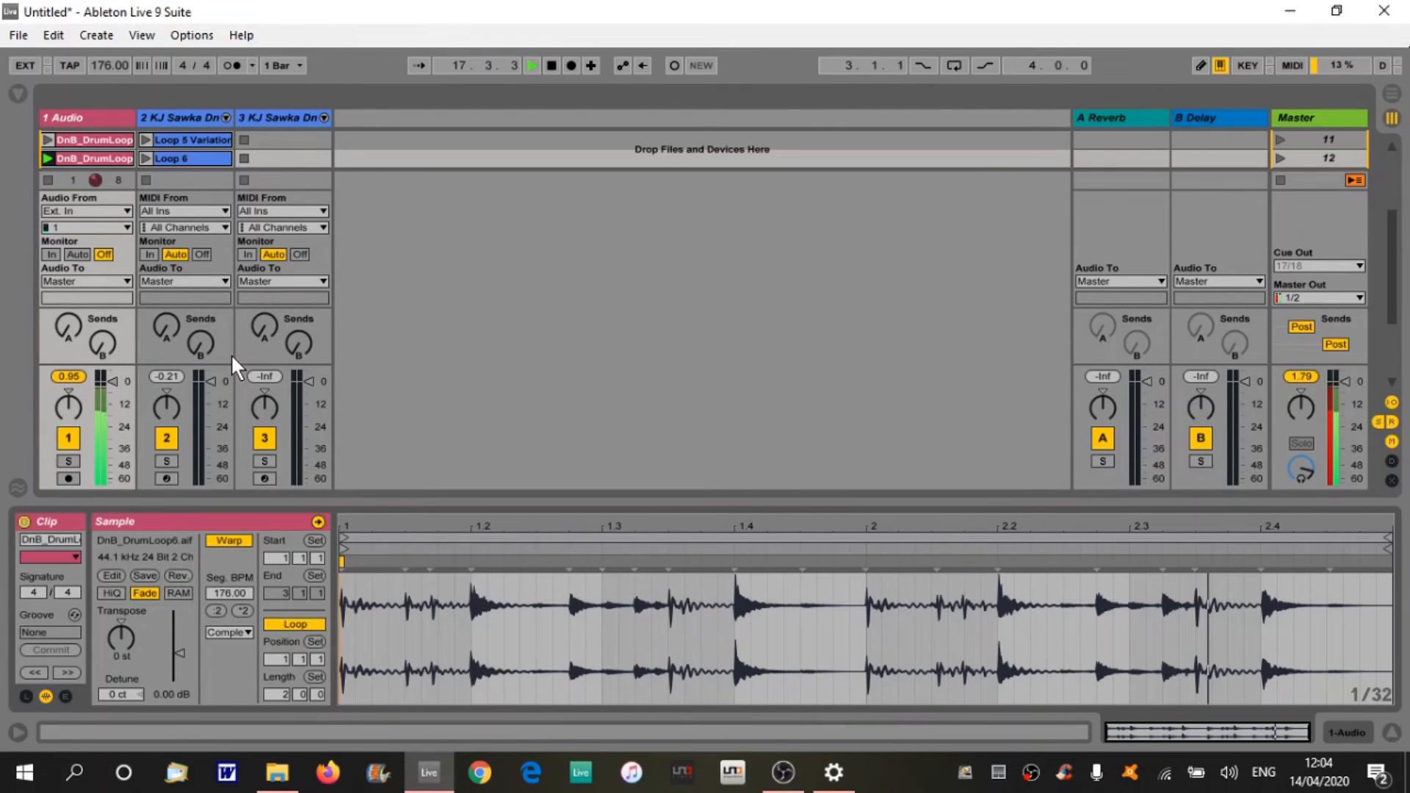
{"action": "key", "text": "space"}
Replay the DnB_DrumLoop6 audio clip from its start and set its grid to 1/16.
{"action": "left_click", "coordinate": [368, 632]}
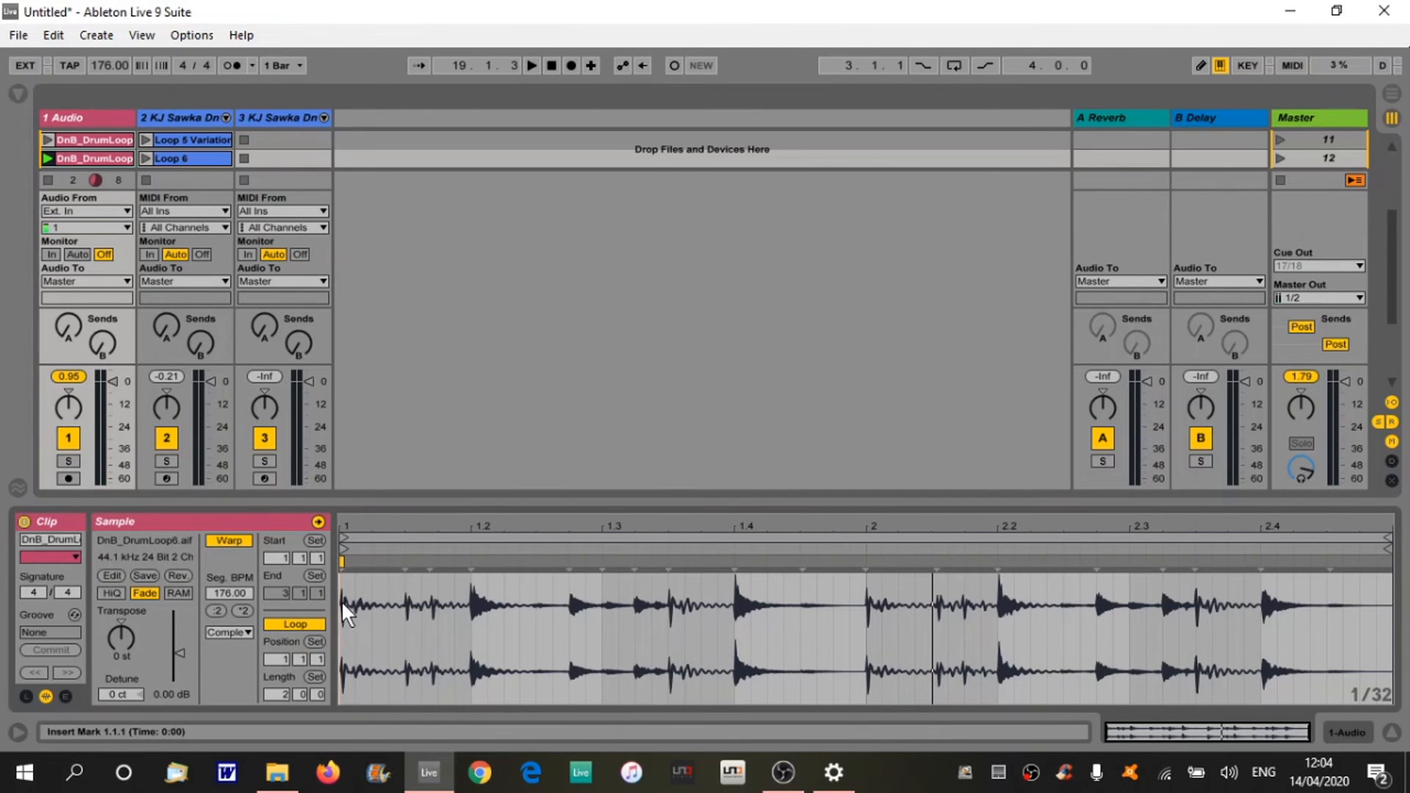
{"action": "key", "text": "space"}
{"action": "key", "text": "space"}
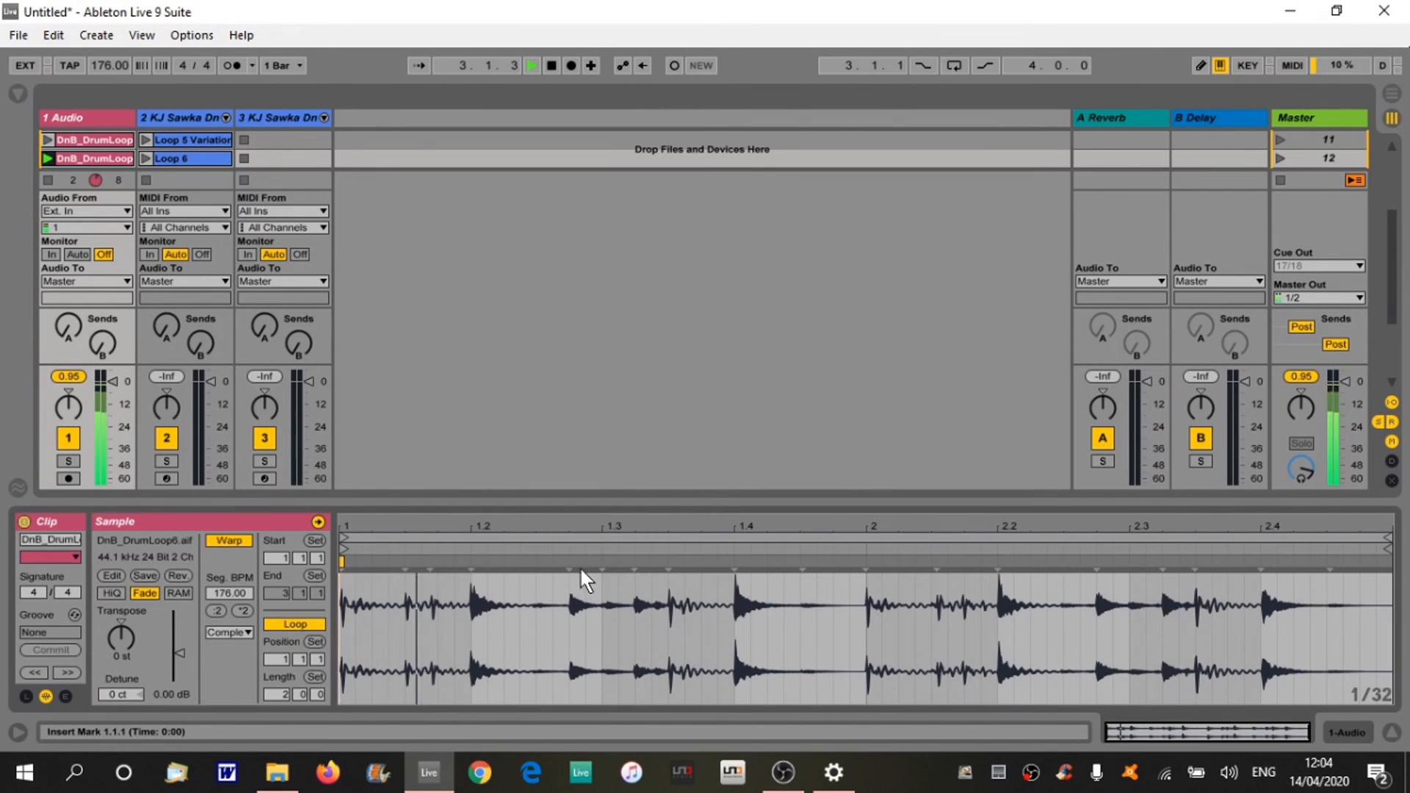
{"action": "right_click", "coordinate": [1373, 699]}
{"action": "key", "text": "space"}
{"action": "left_click", "coordinate": [1247, 651]}
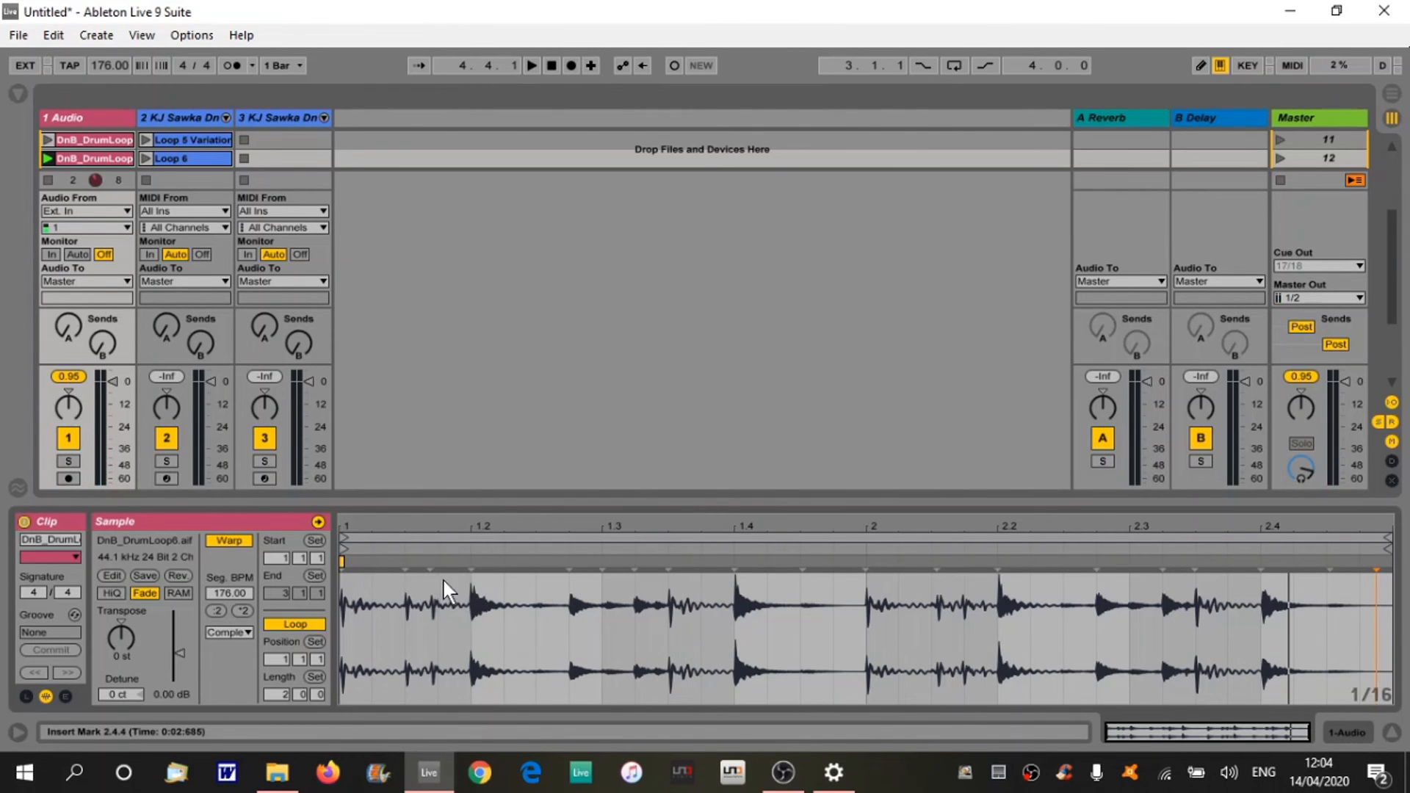
{"action": "key", "text": "space"}
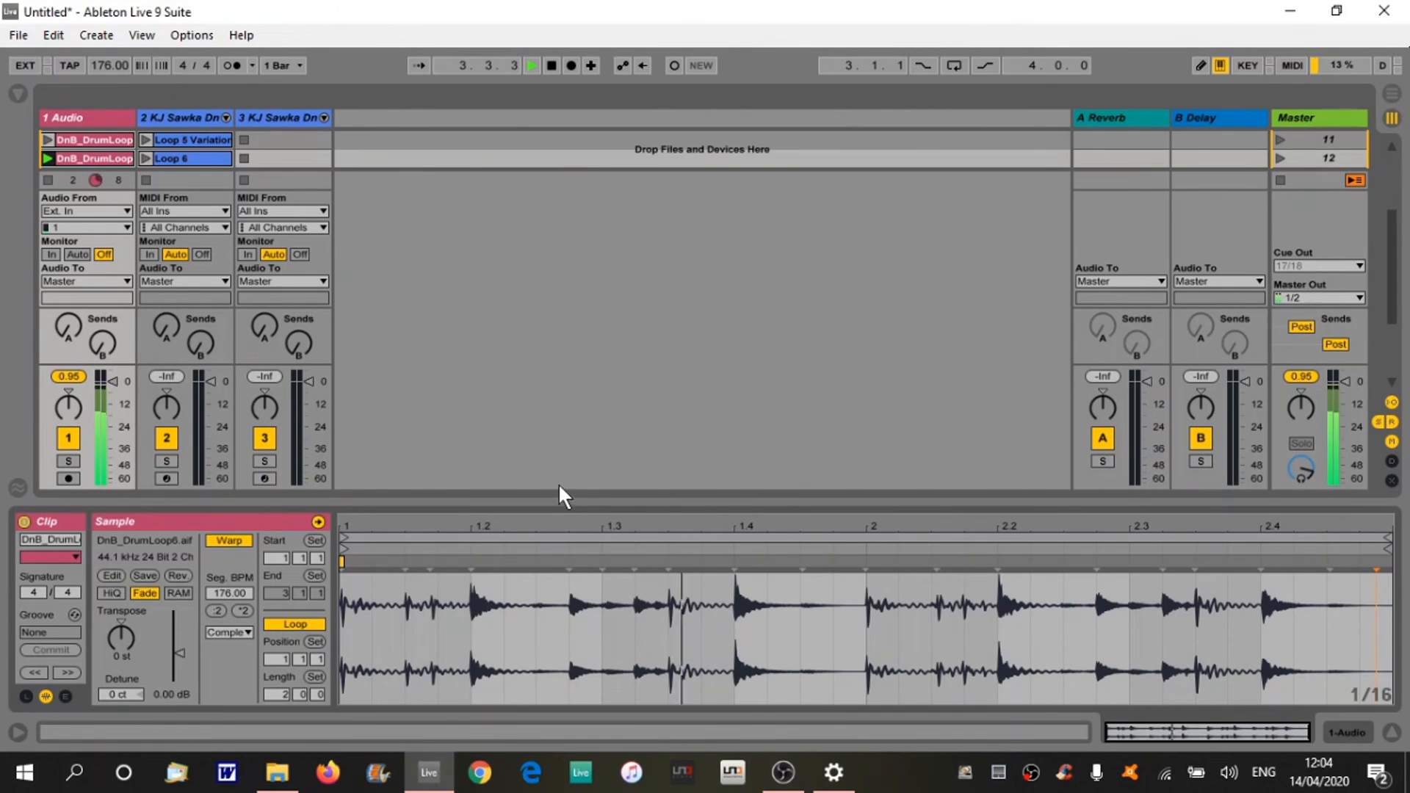
{"action": "key", "text": "space"}
Open the Loop 6 MIDI clip on track 2 with all its note rows in view and set its grid to 1/16.
{"action": "left_click", "coordinate": [184, 160]}
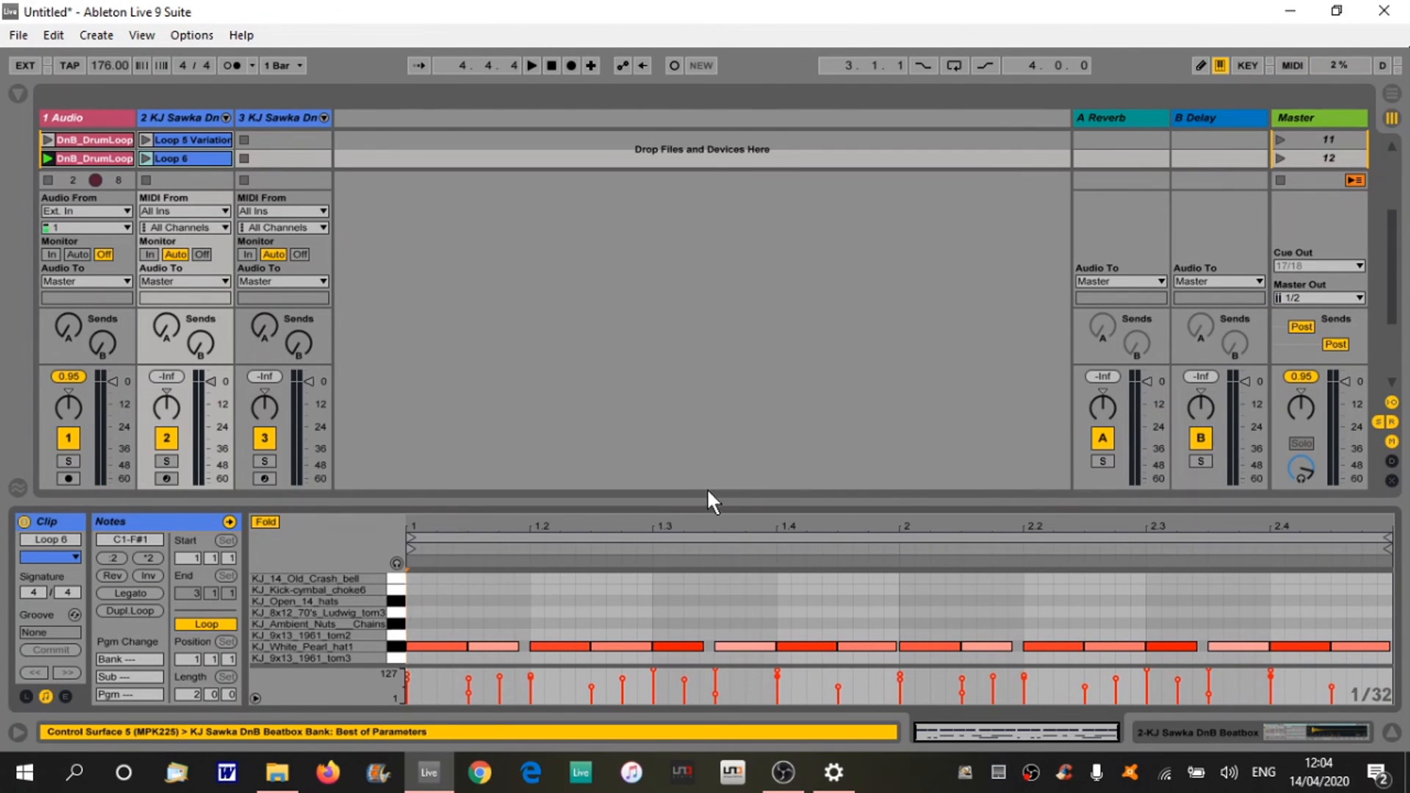
{"action": "left_click_drag", "start_coordinate": [708, 504], "coordinate": [717, 345]}
{"action": "right_click", "coordinate": [1379, 682]}
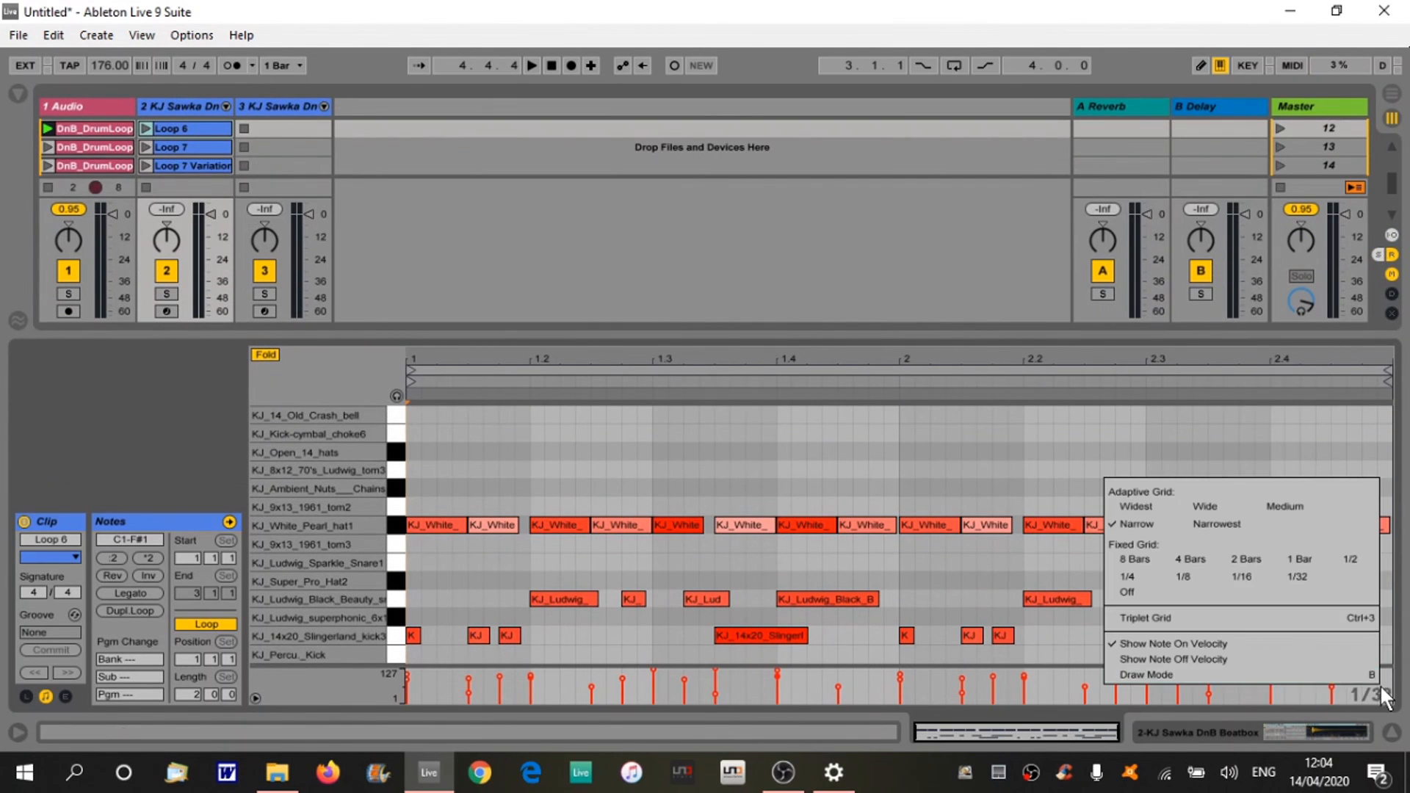
{"action": "left_click", "coordinate": [1241, 571]}
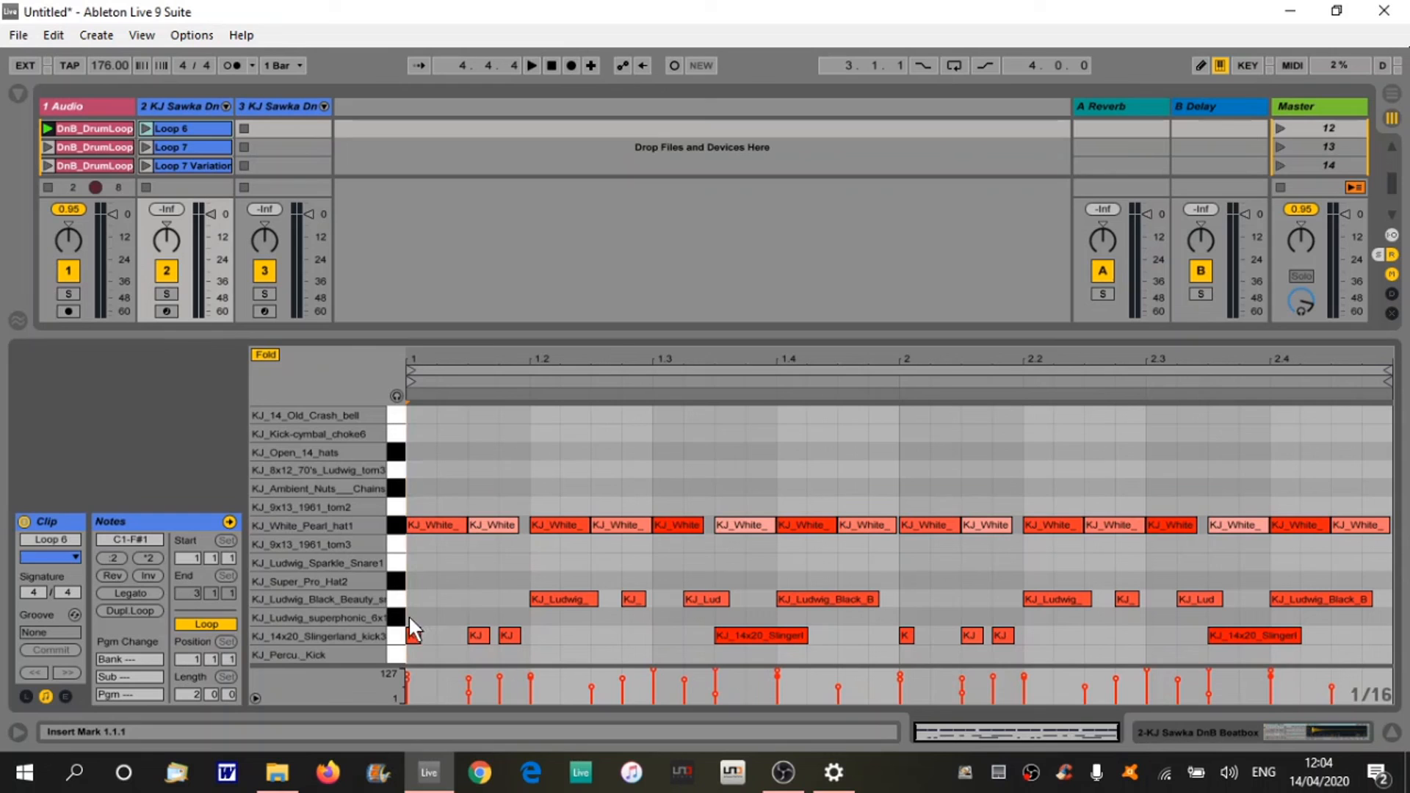
Play the scene 12 audio loop, compare it with the Loop 6 notes, stop the audio clip, and hide the clip editor to show all scenes.
{"action": "left_click", "coordinate": [56, 126]}
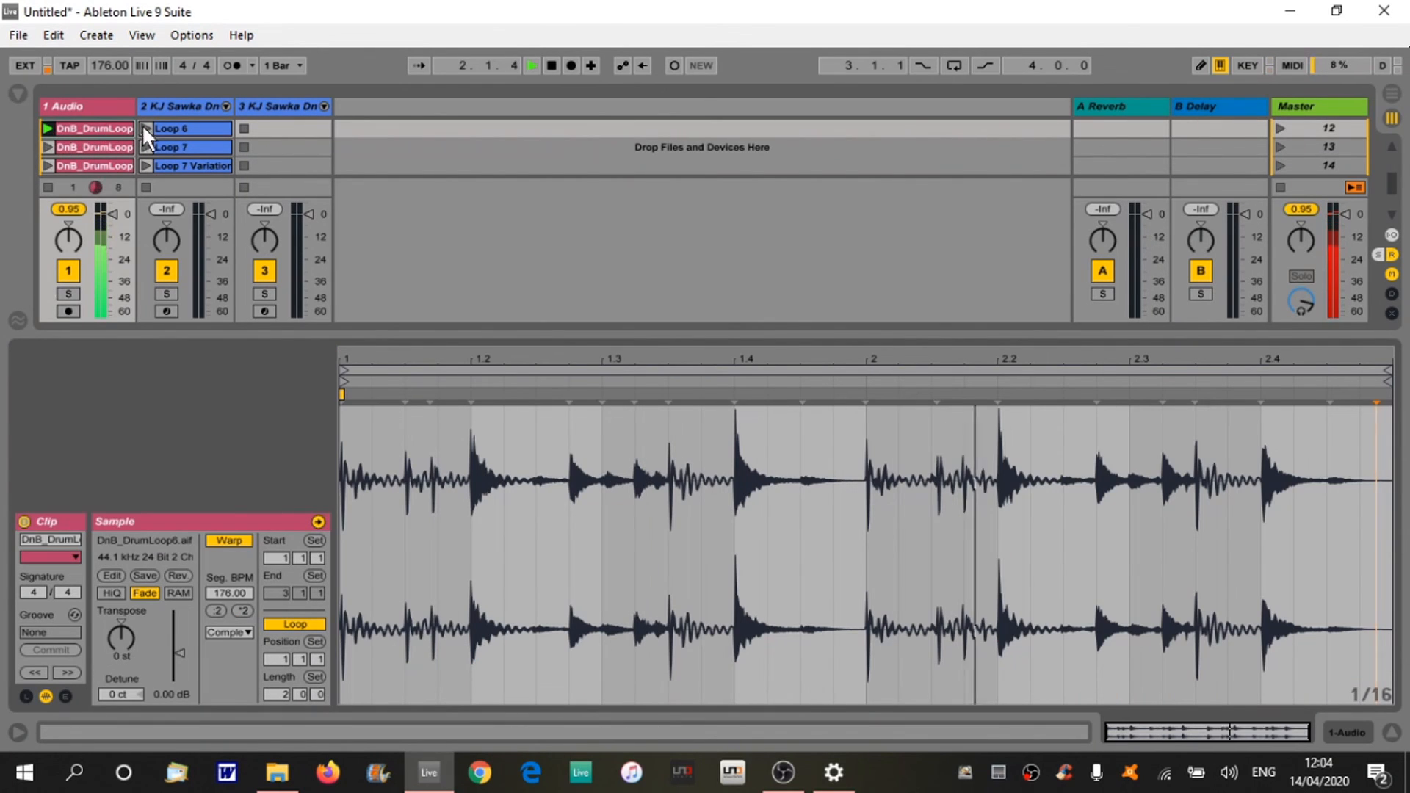
{"action": "left_click", "coordinate": [175, 125]}
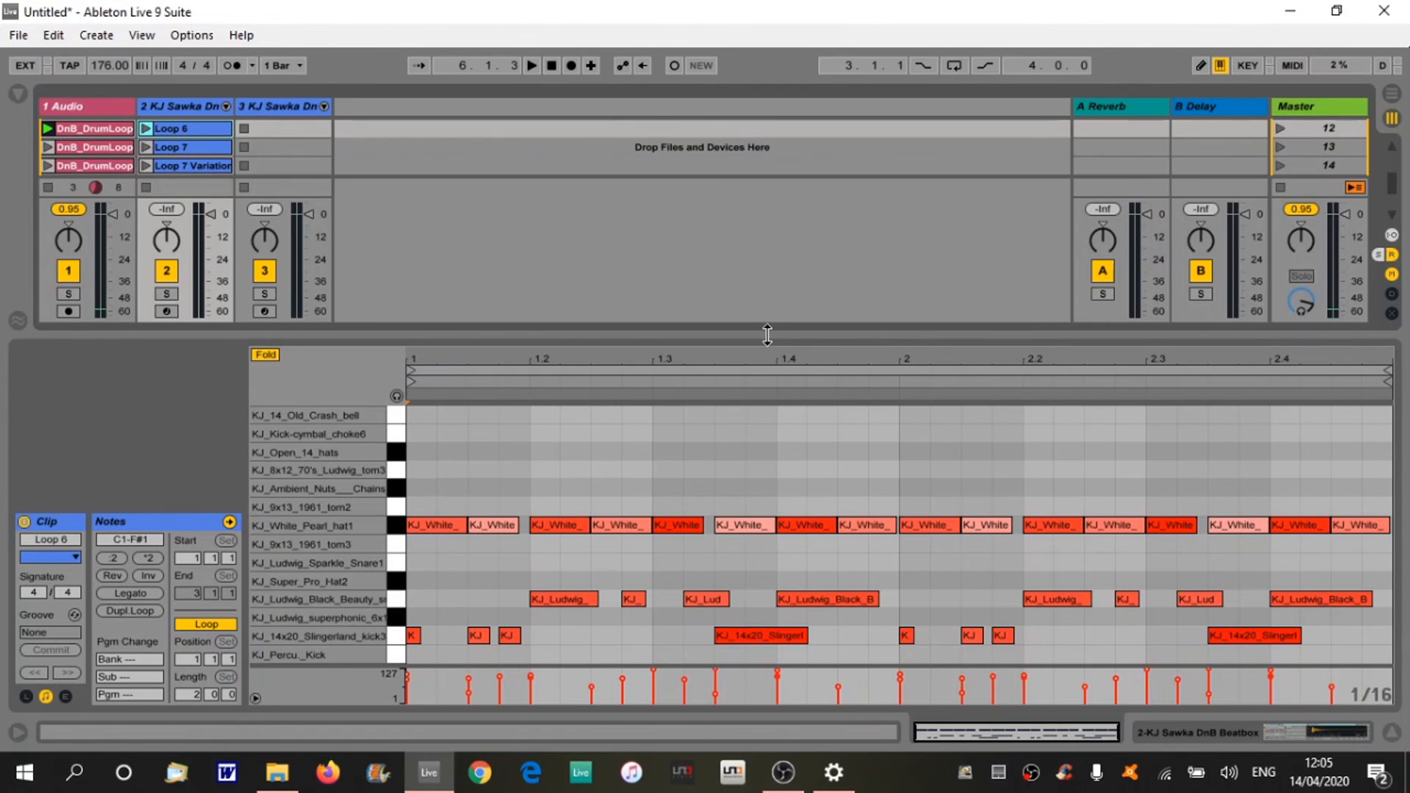
{"action": "left_click_drag", "start_coordinate": [765, 338], "coordinate": [759, 494]}
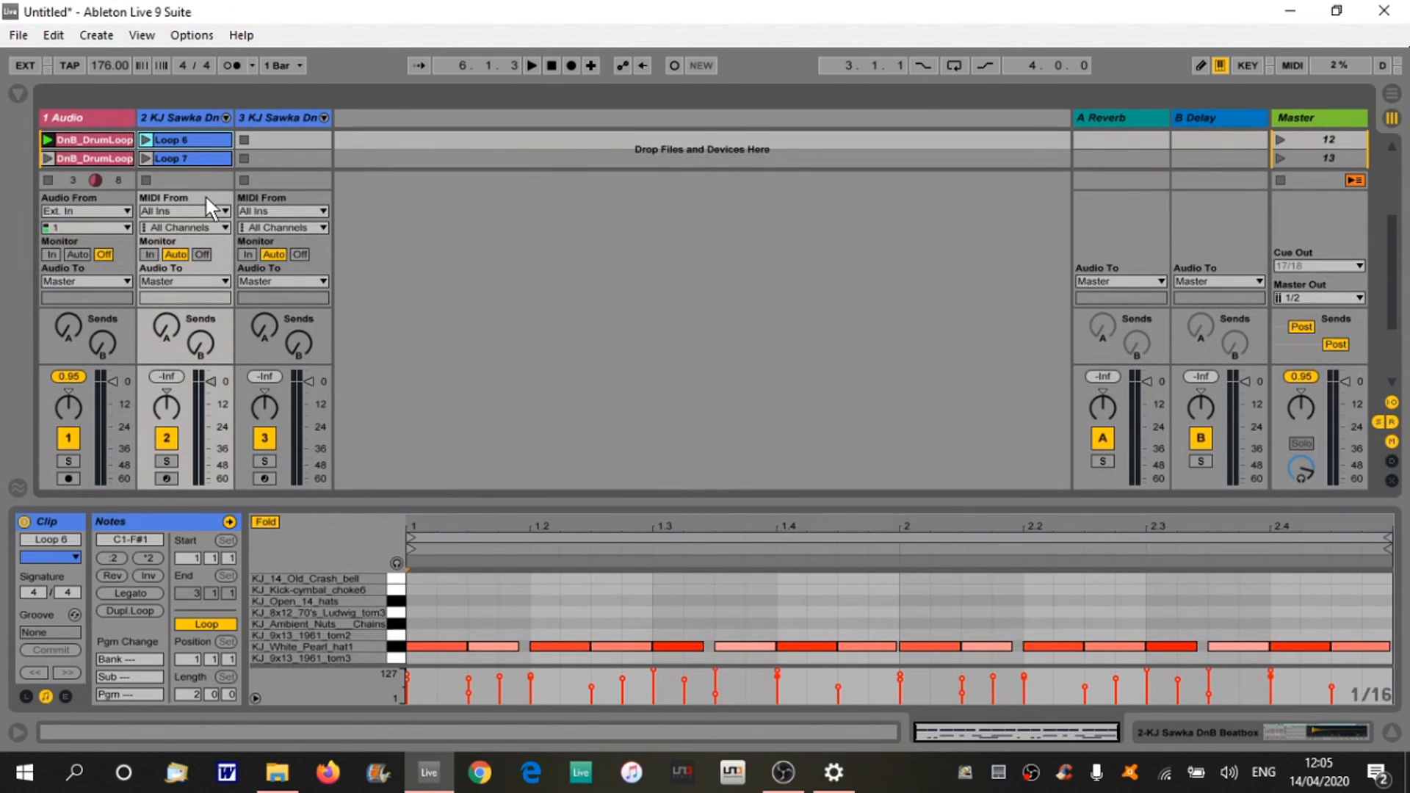
{"action": "left_click", "coordinate": [46, 180]}
{"action": "scroll", "coordinate": [573, 303], "scroll_direction": "up", "scroll_amount": 3}
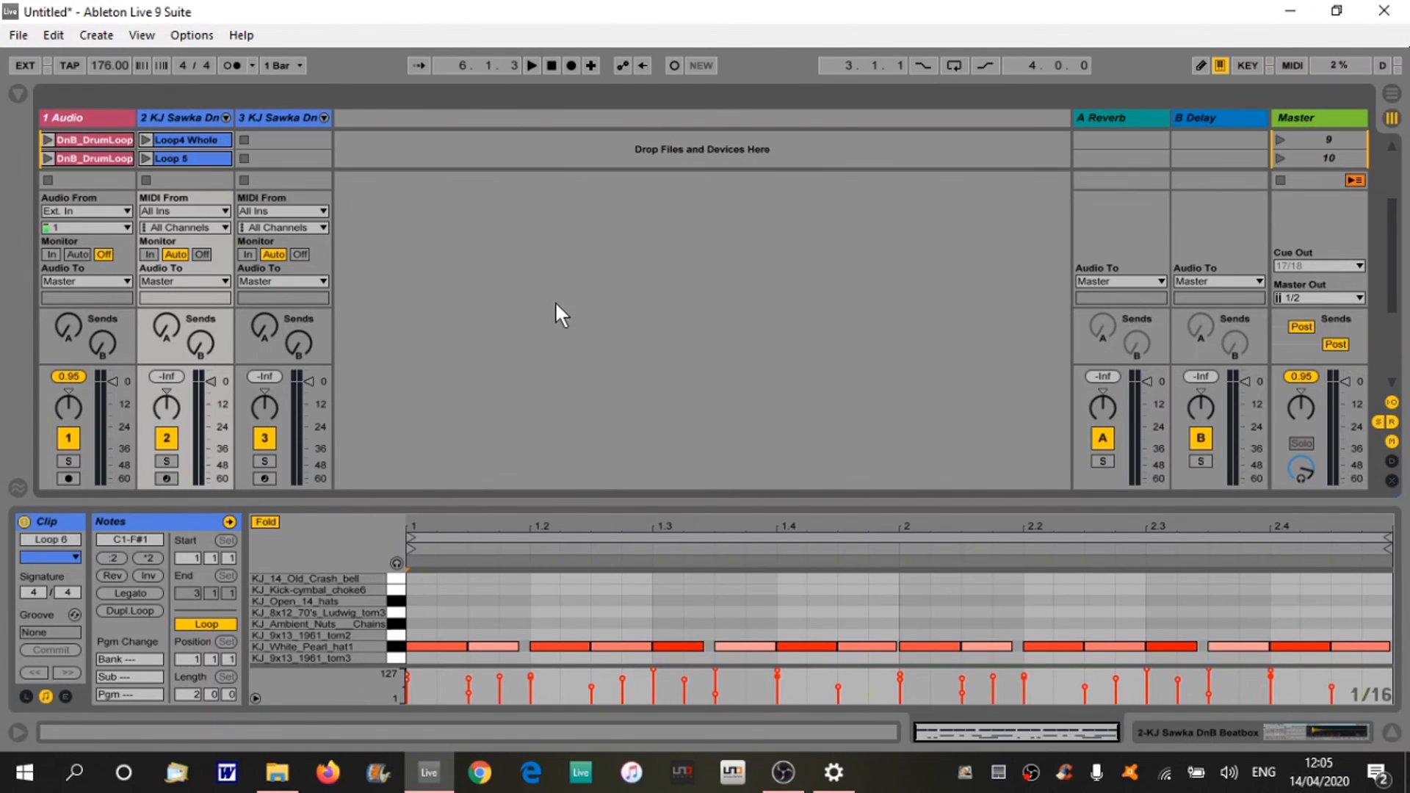
{"action": "left_click", "coordinate": [1391, 733]}
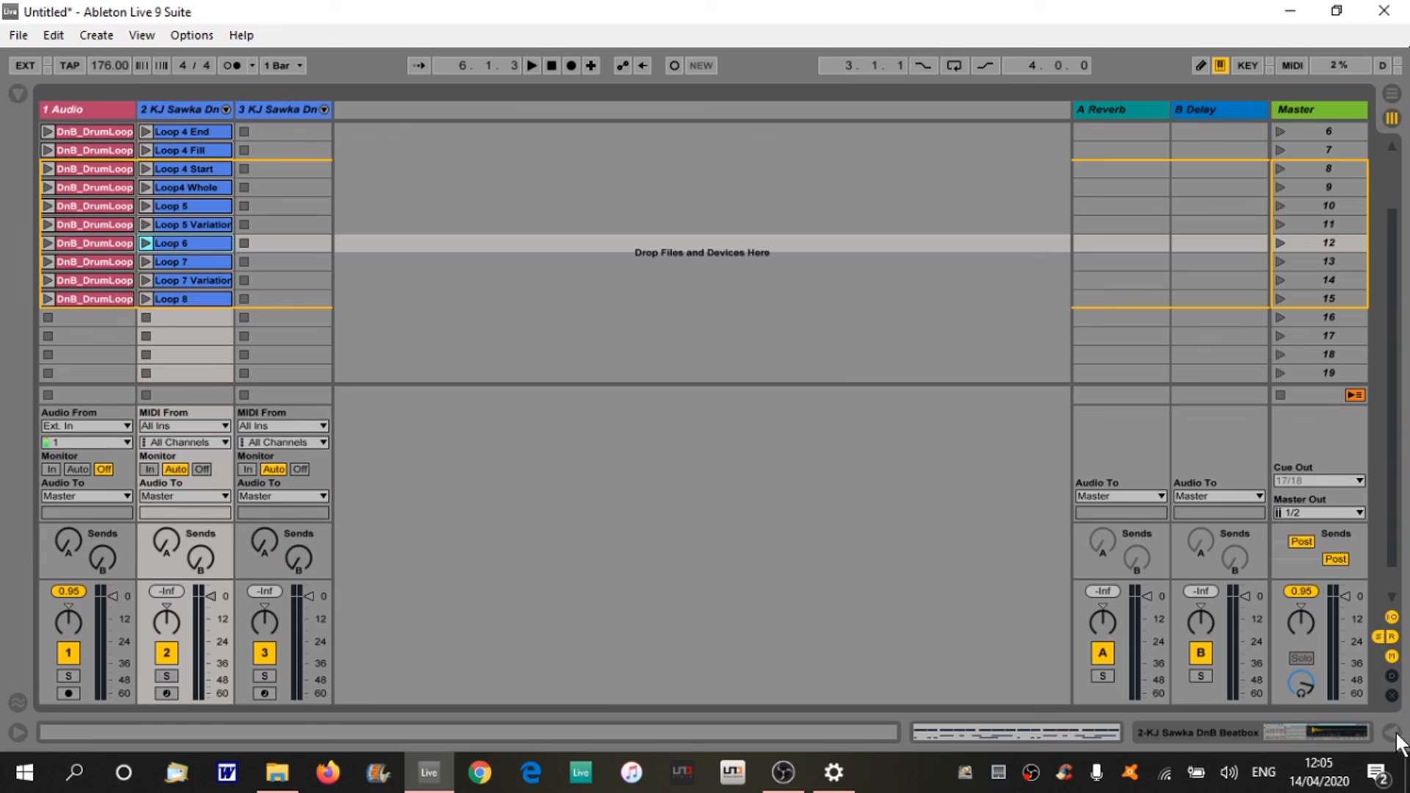
{"action": "scroll", "coordinate": [599, 408], "scroll_direction": "up", "scroll_amount": 3}
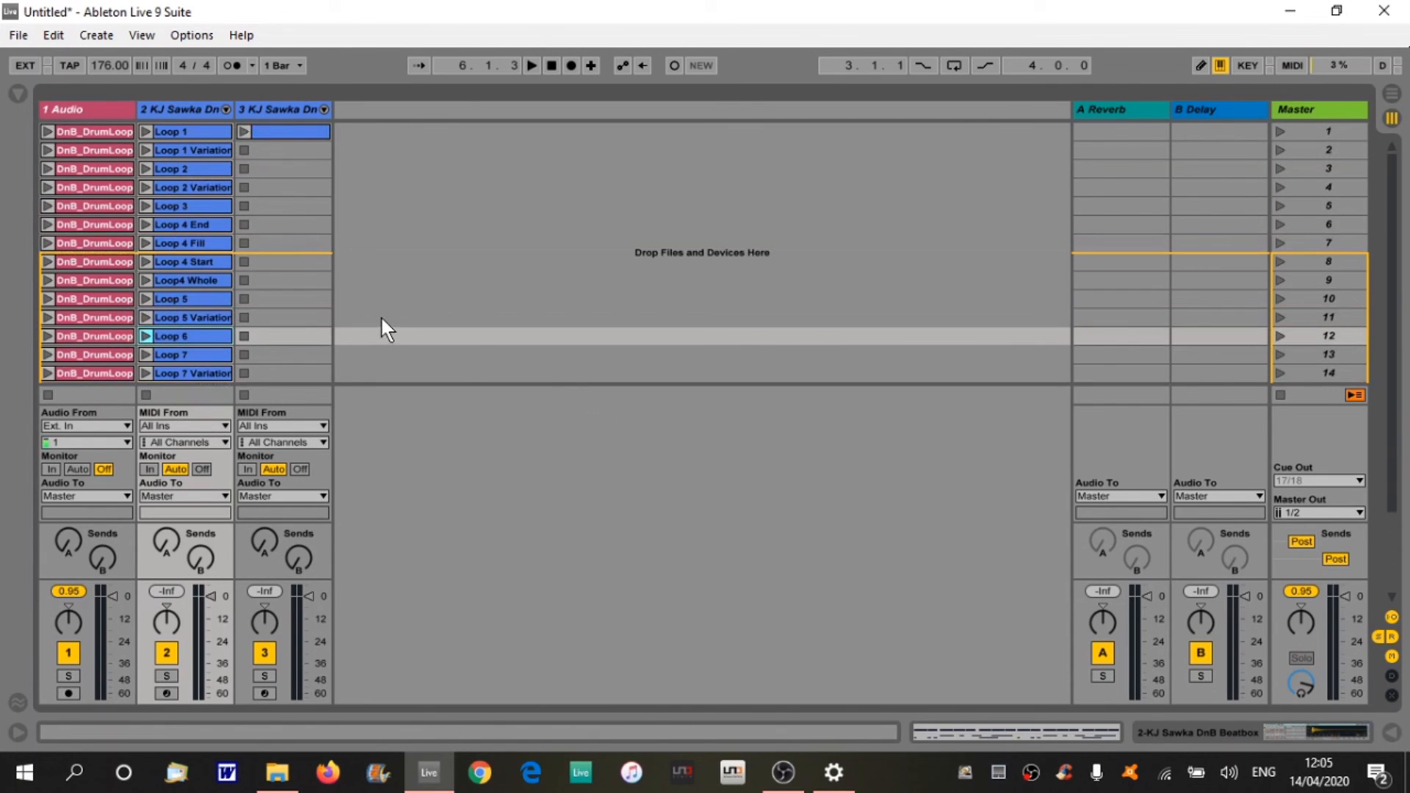